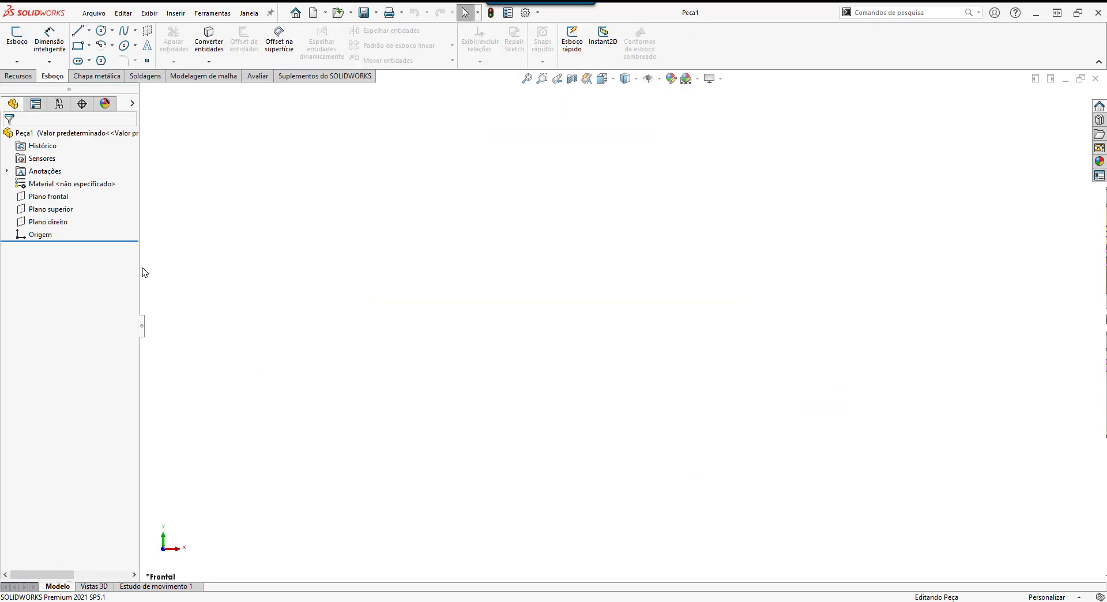
- Start a sketch on the top plane and draw a corner rectangle from the origin, about 70 by 52 mm
click(23, 213)
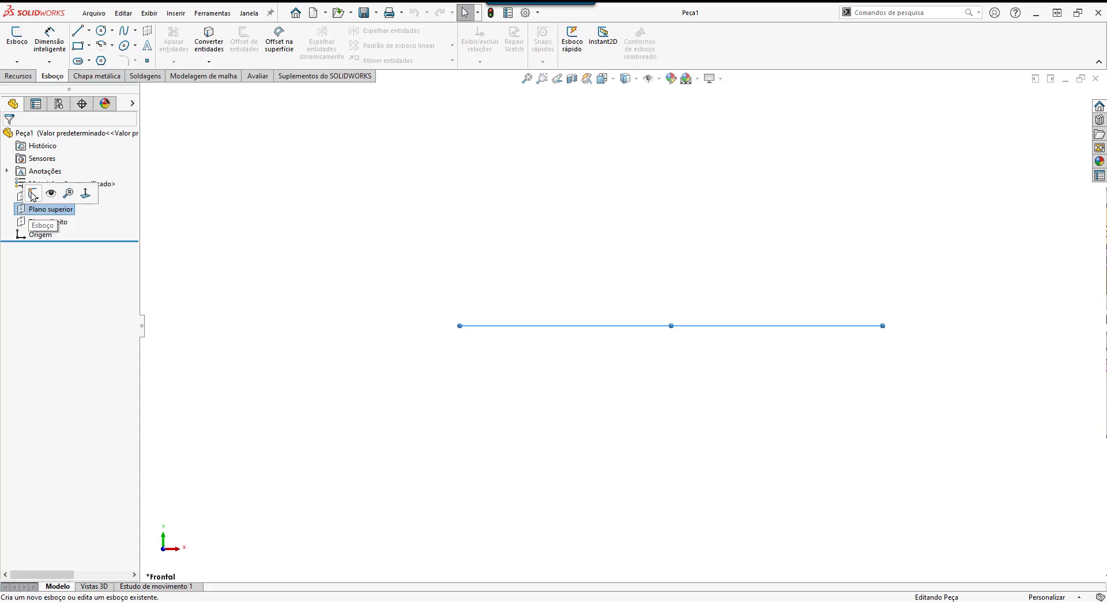
click(33, 195)
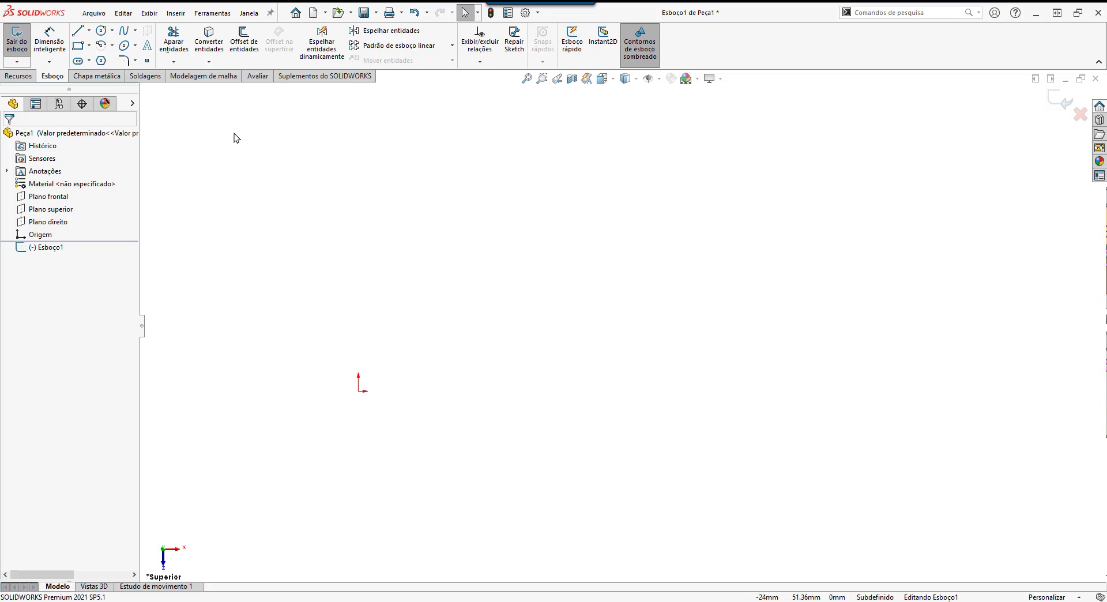
click(79, 46)
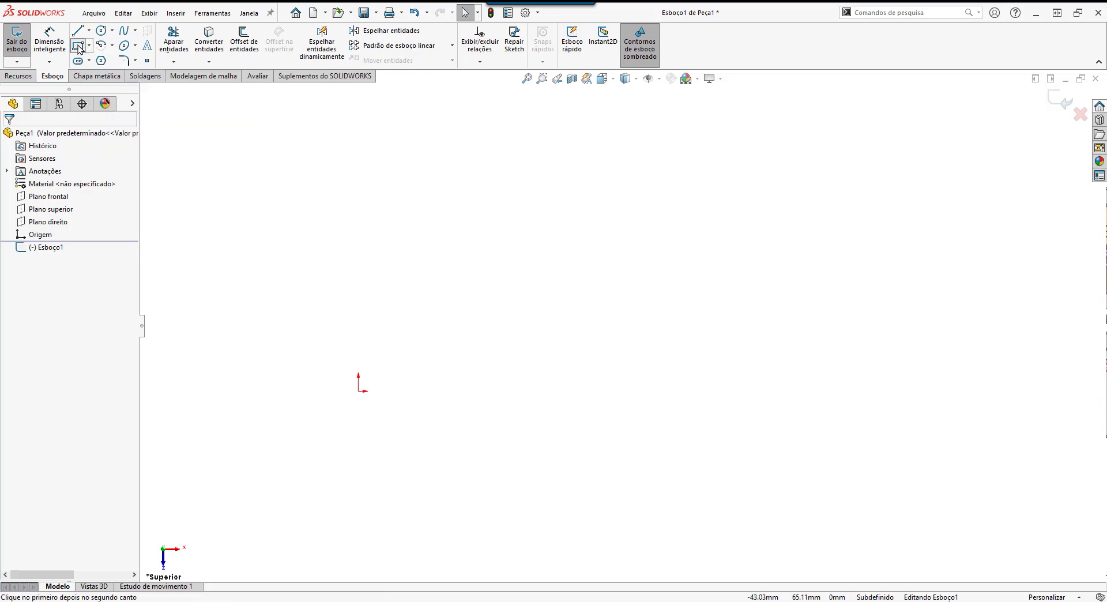
click(359, 391)
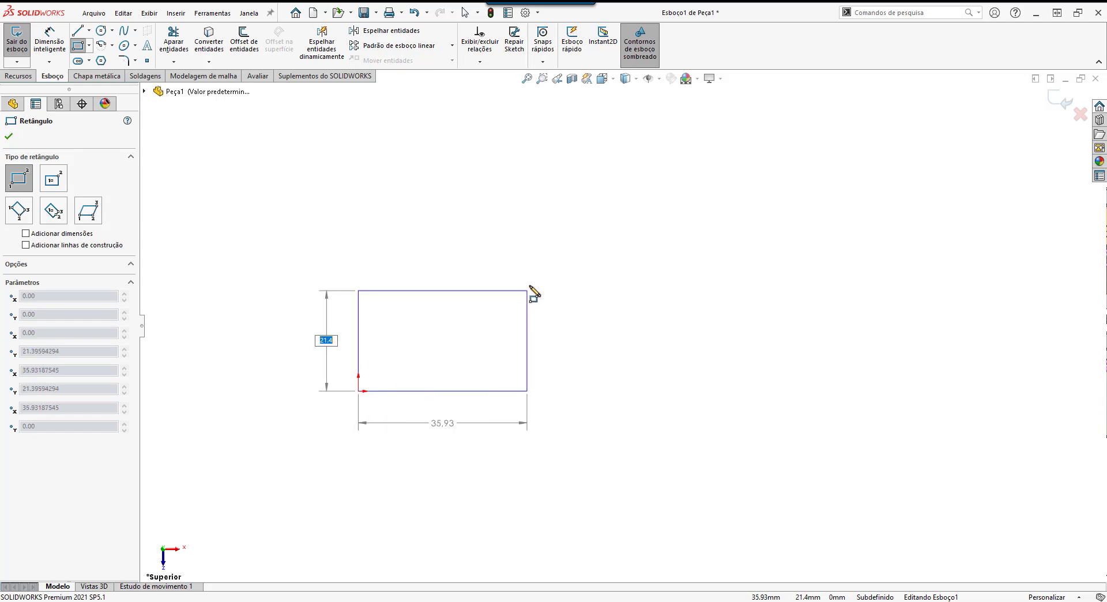
click(690, 148)
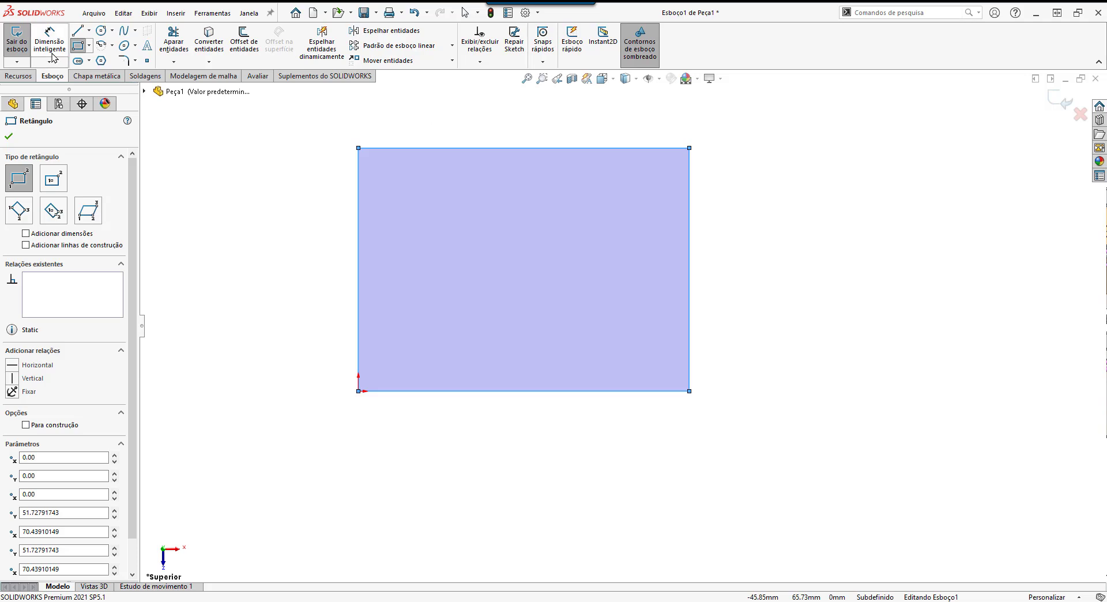
- Dimension the rectangle's left vertical edge to 11000 mm
click(49, 49)
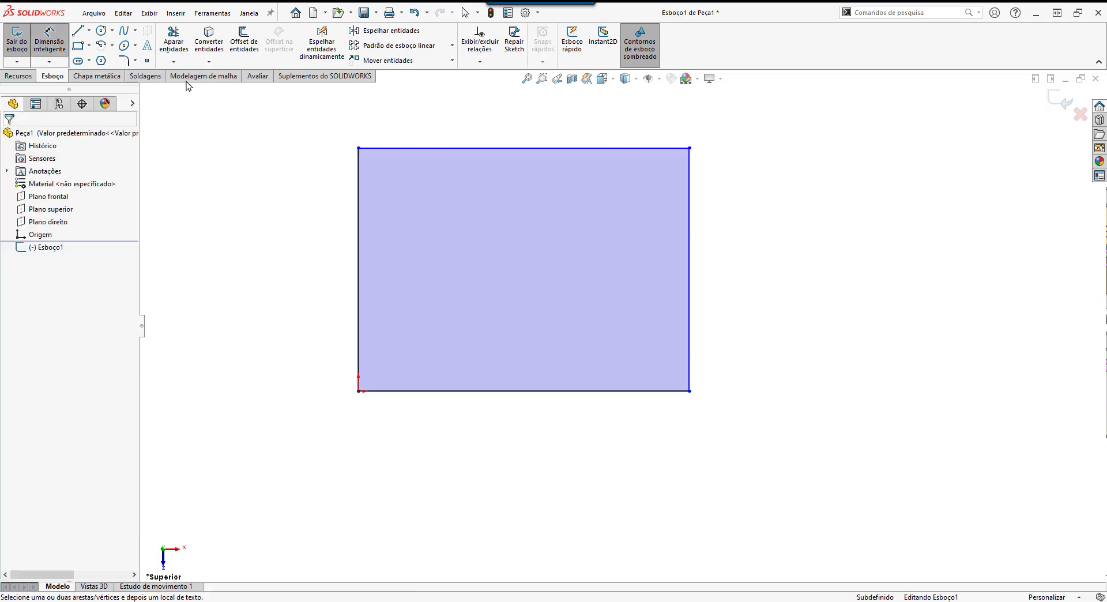
click(358, 319)
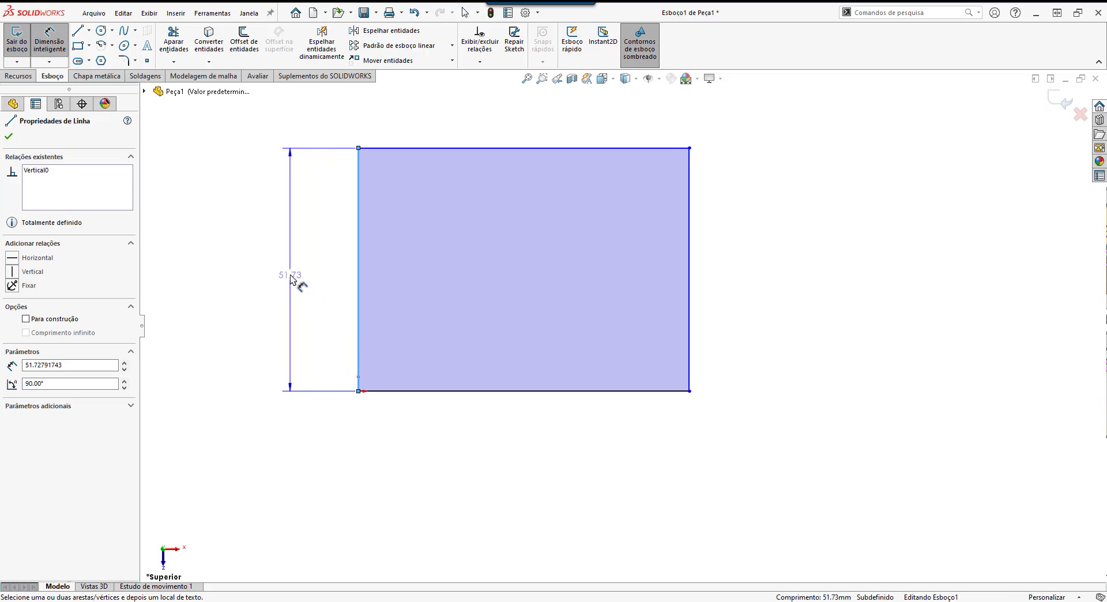
click(291, 279)
text(11000)
key(Return)
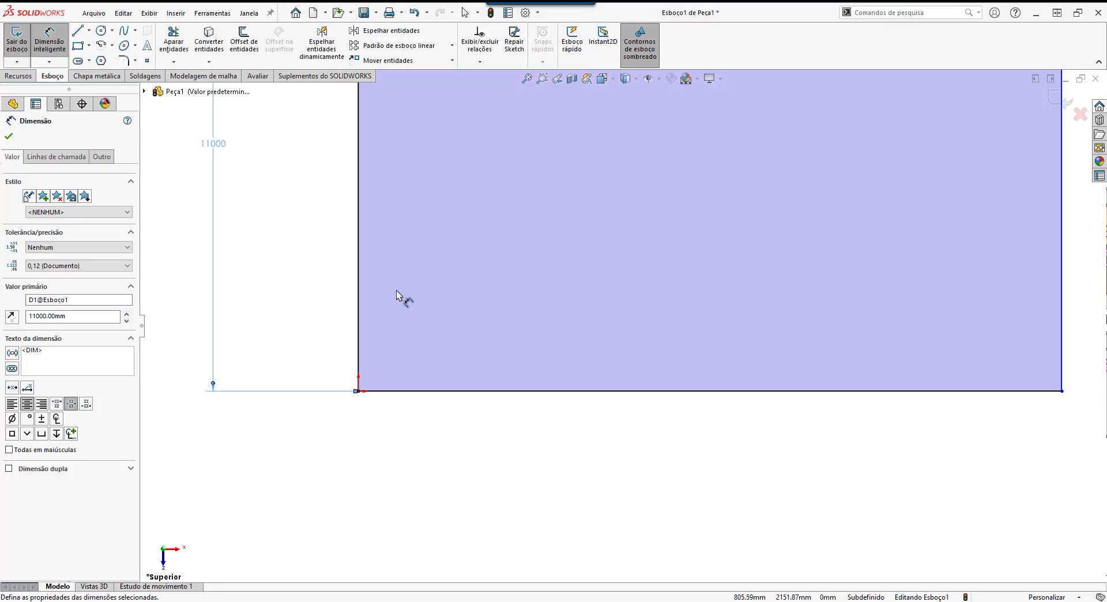
key(f)
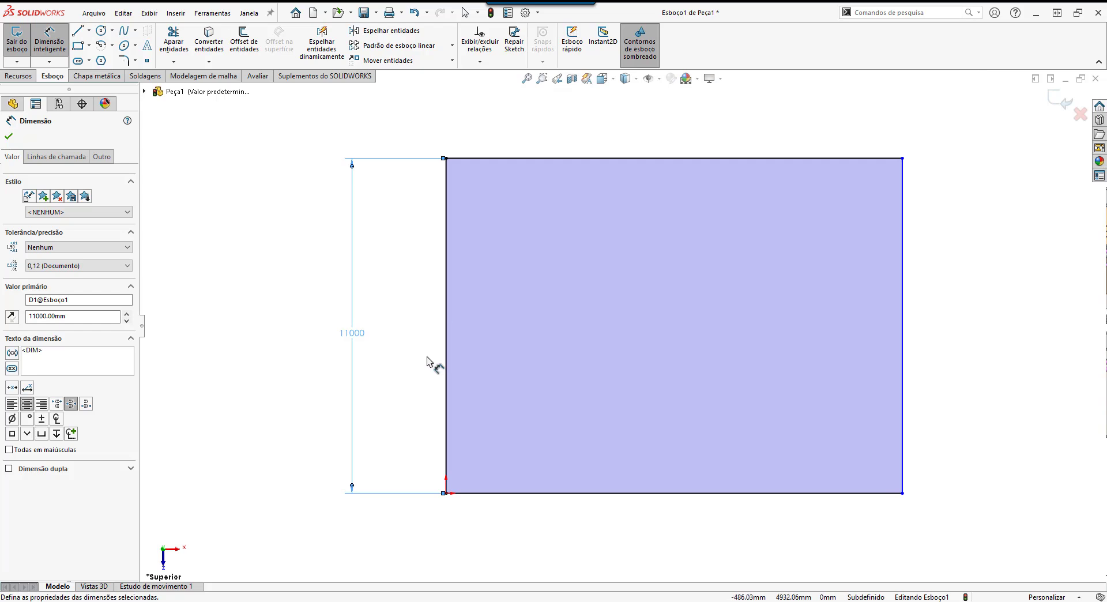
- Dimension the rectangle's bottom edge to 15500 mm and close the sketch
click(511, 496)
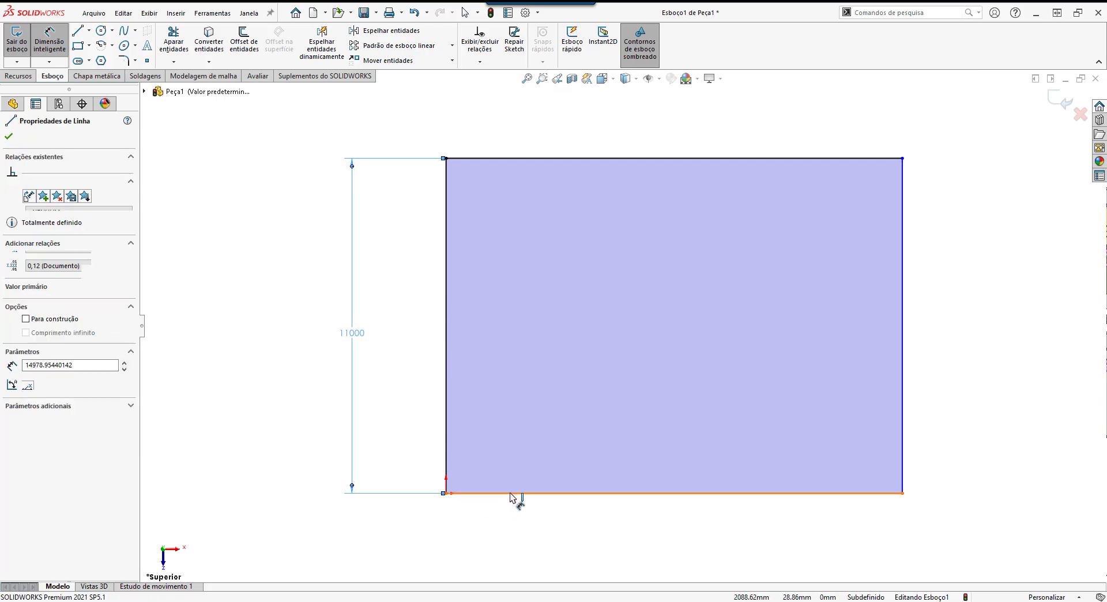
click(669, 532)
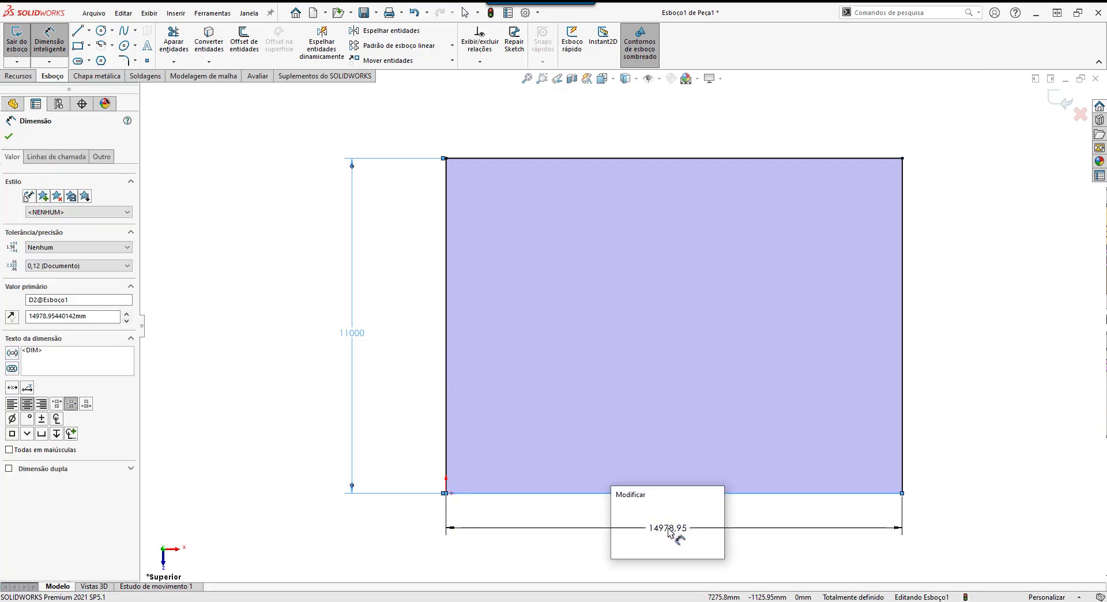
text(15500)
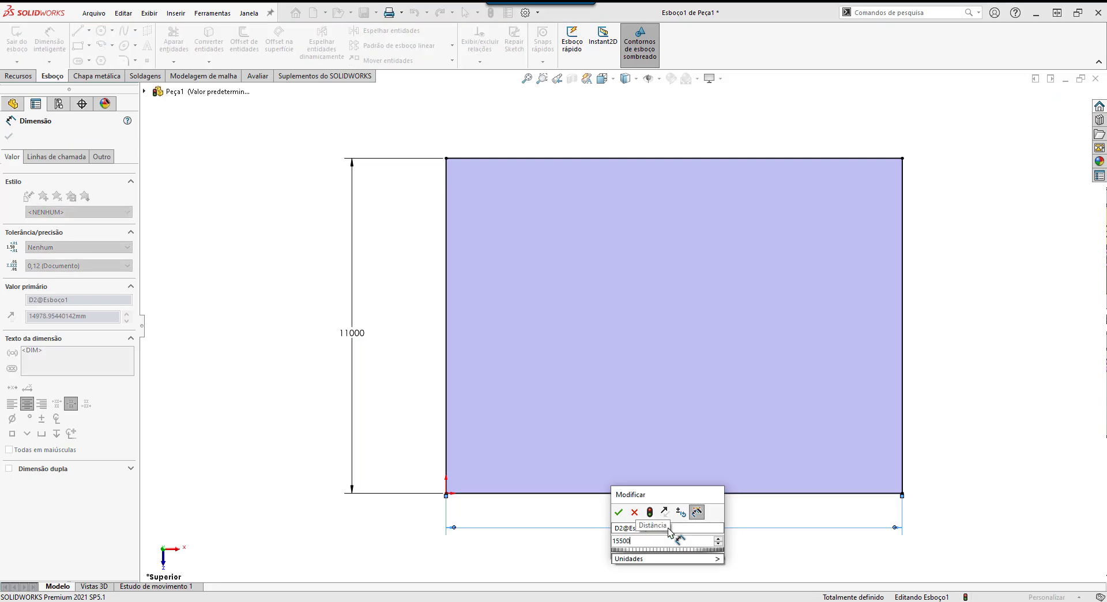
key(Return)
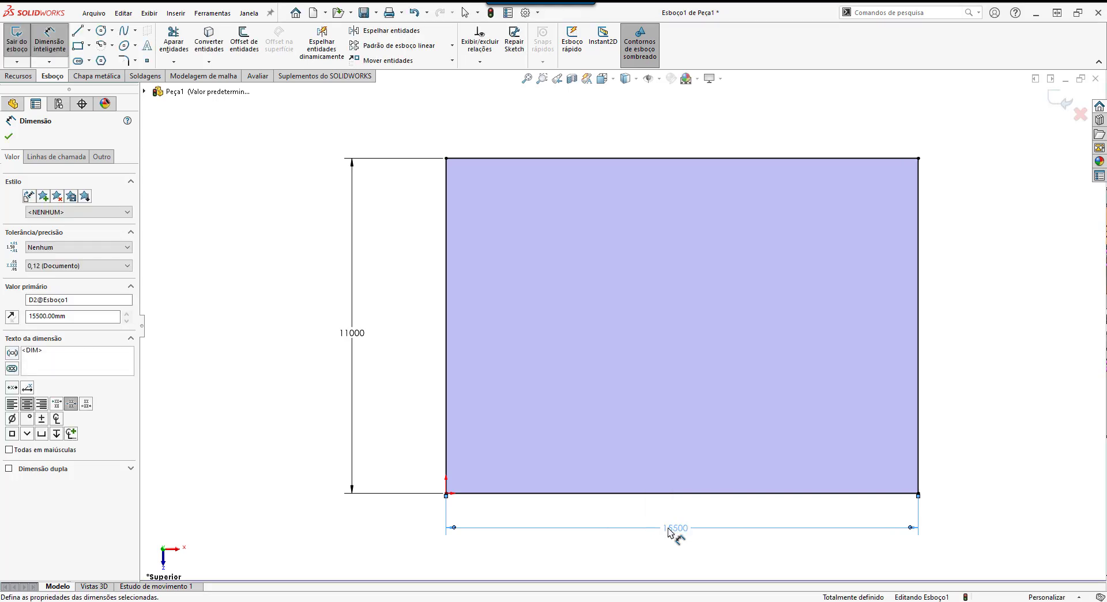
click(688, 544)
scroll(796, 372, up, 1)
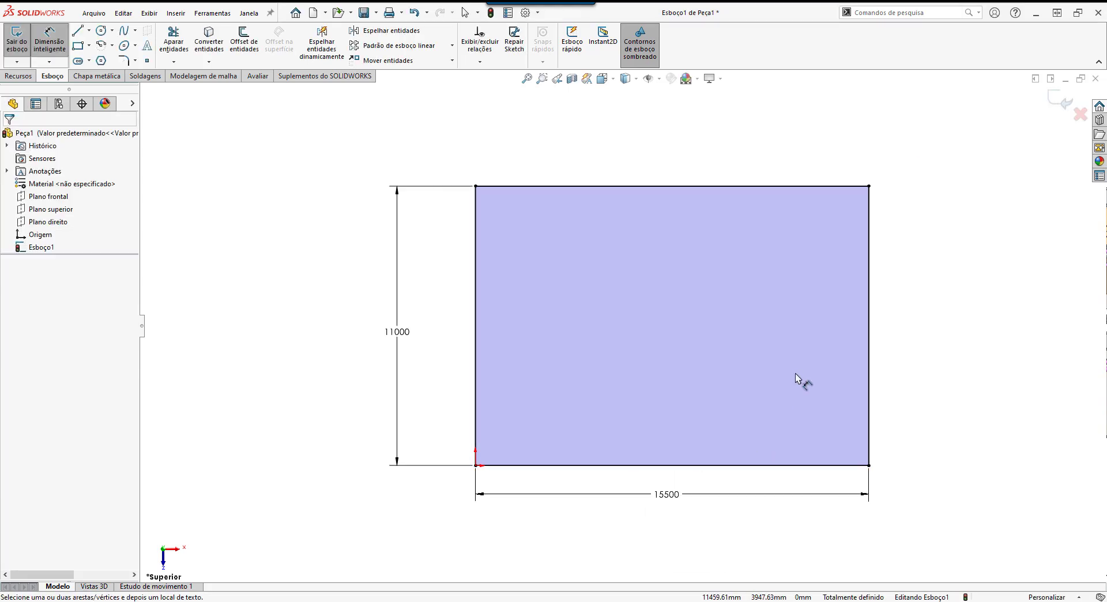
scroll(795, 369, down, 1)
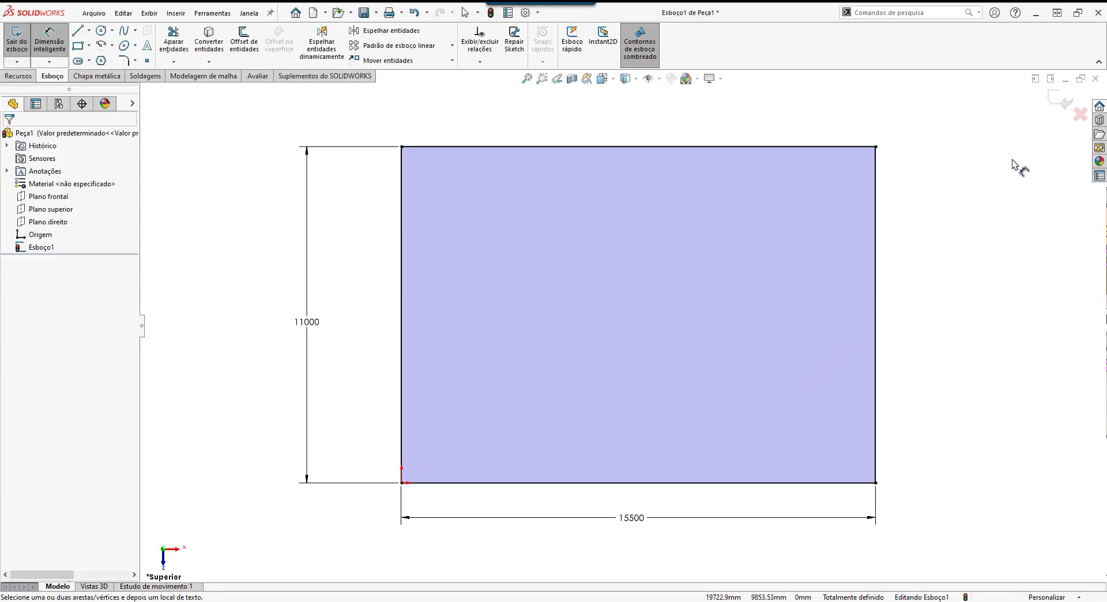
click(1051, 107)
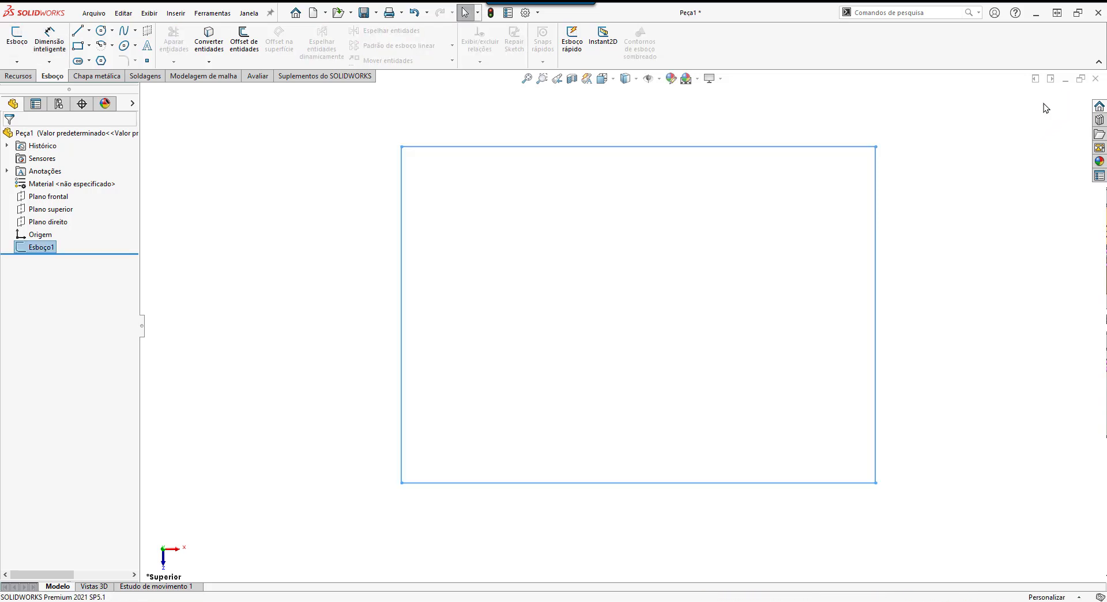
- Extrude the rectangle sketch as a blind boss 100 mm deep
click(21, 77)
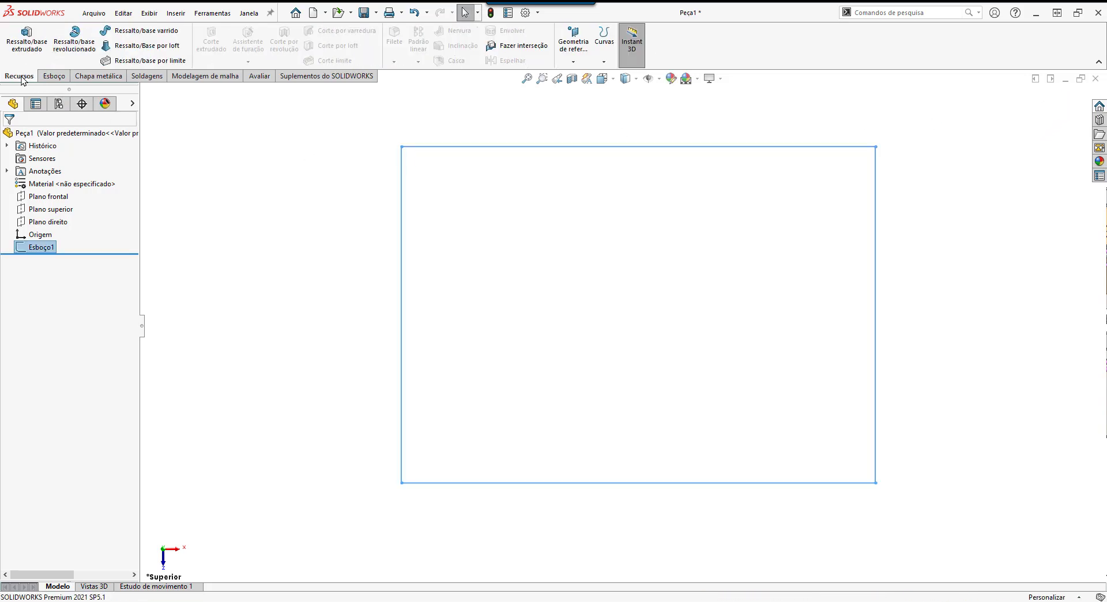
click(23, 45)
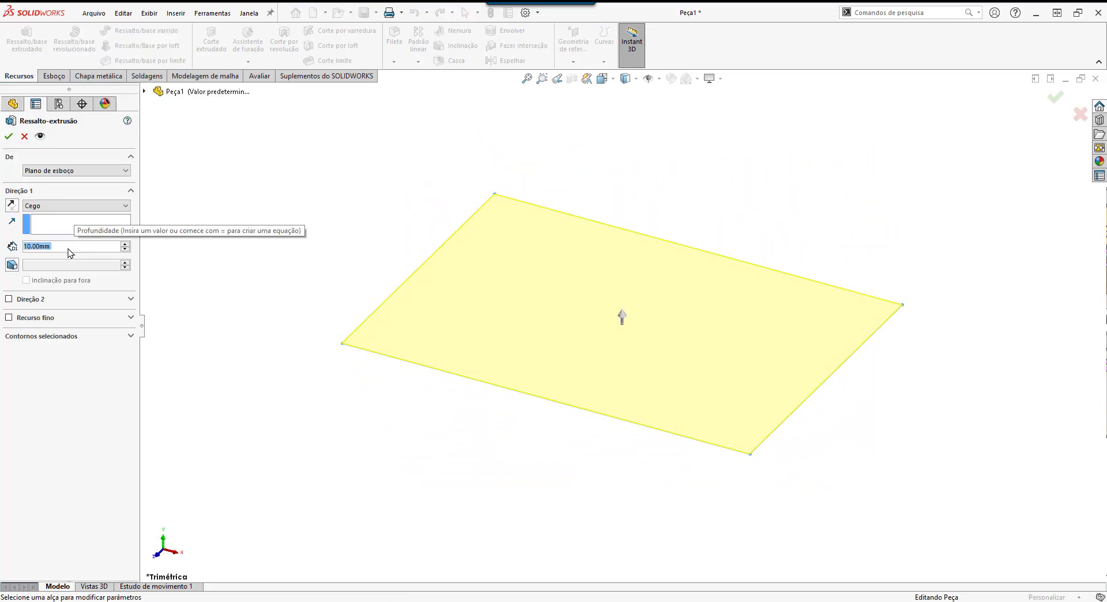
text(100)
key(Return)
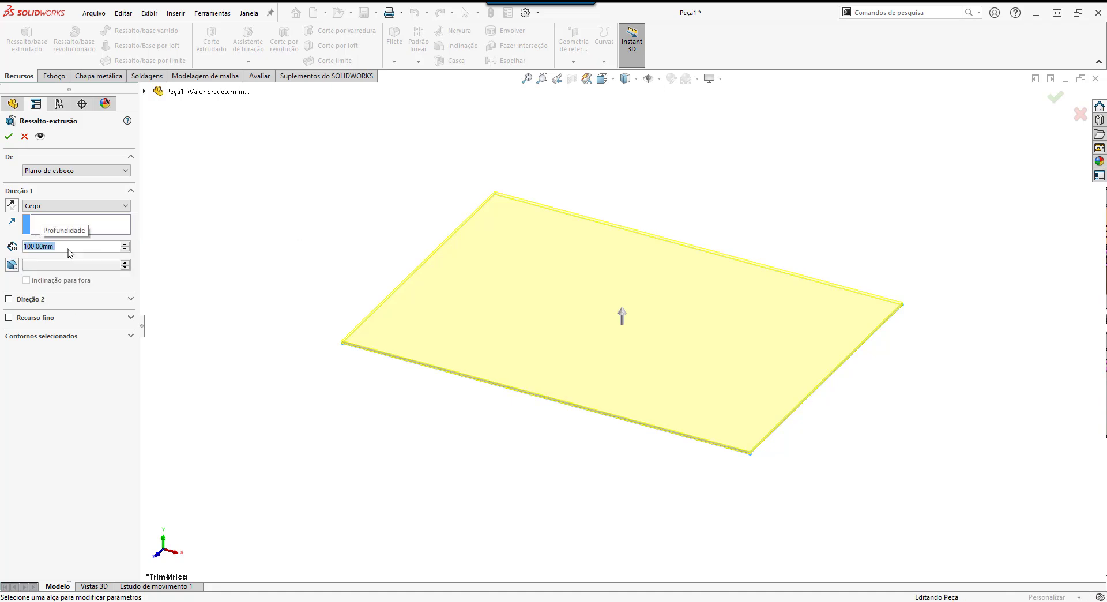
click(7, 138)
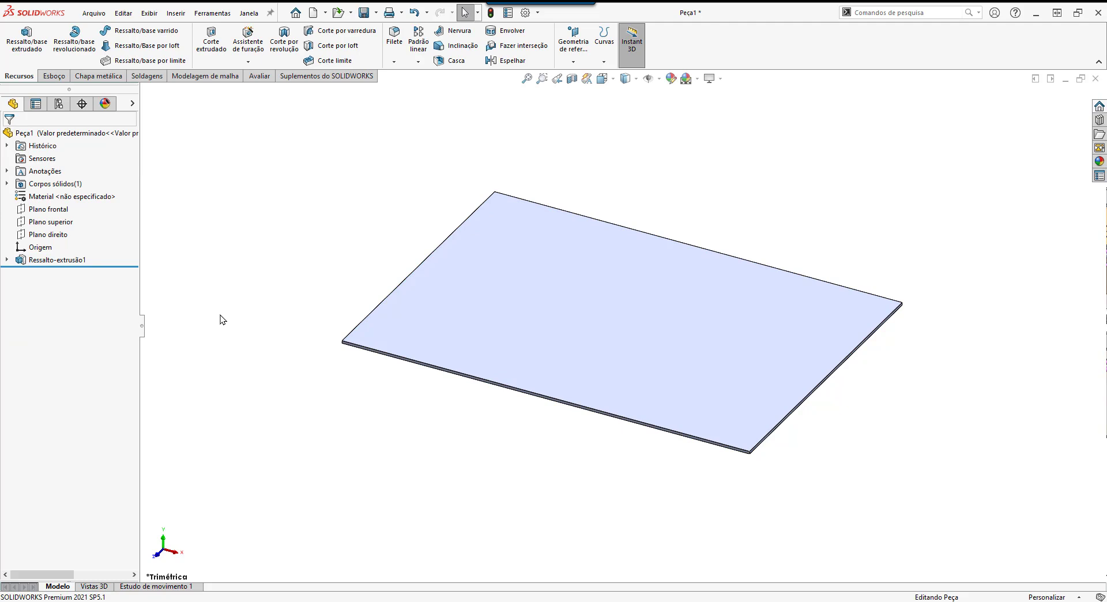
- Rename the slab's extrusion feature as Piso
right_click(64, 262)
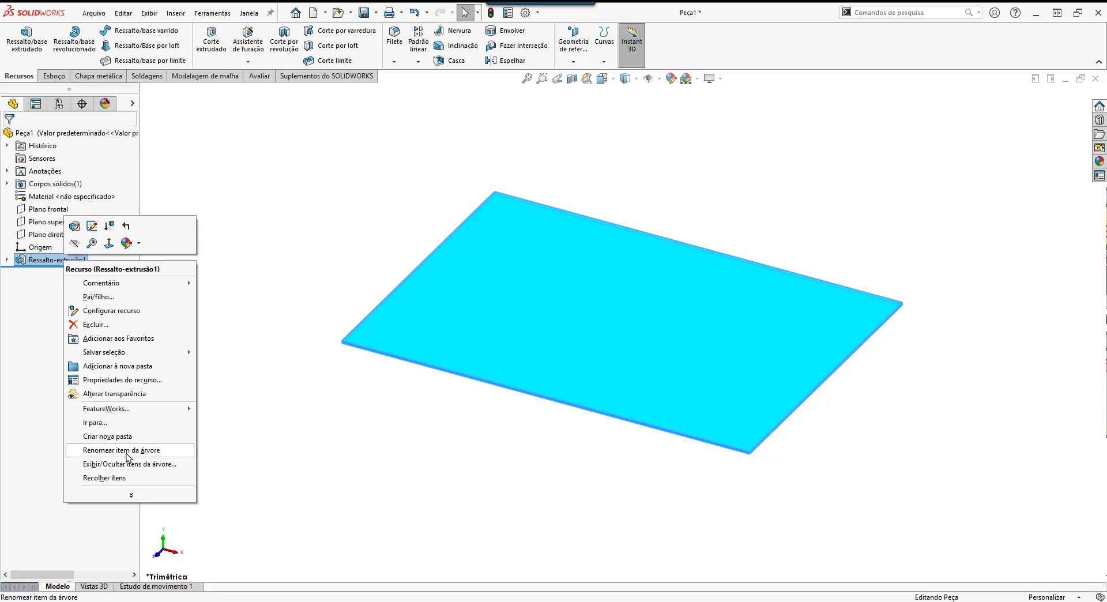
click(126, 451)
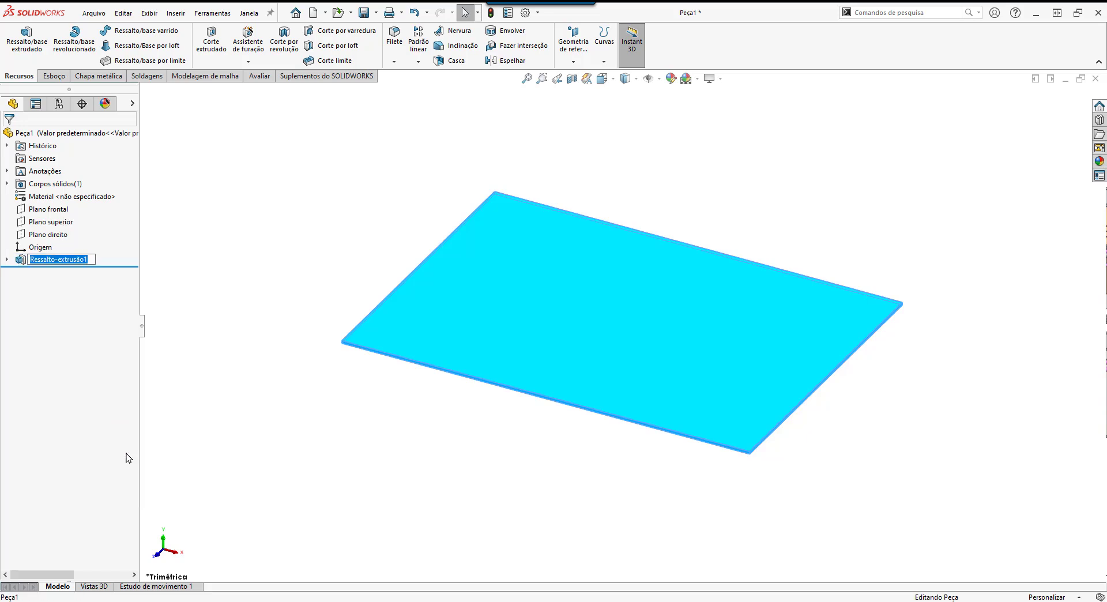
text(P)
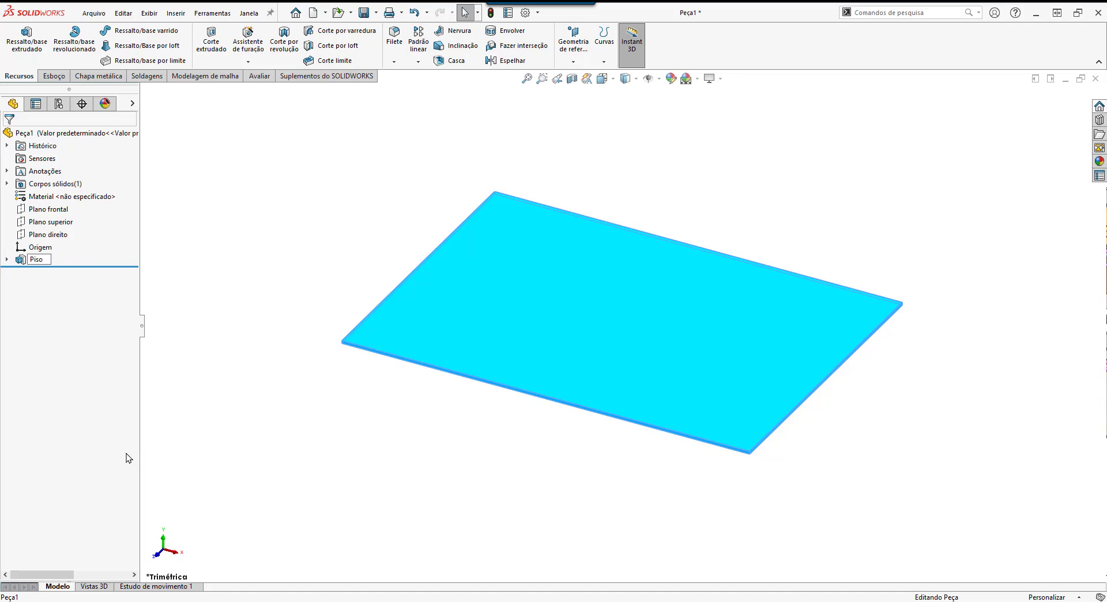
text(iso)
click(205, 415)
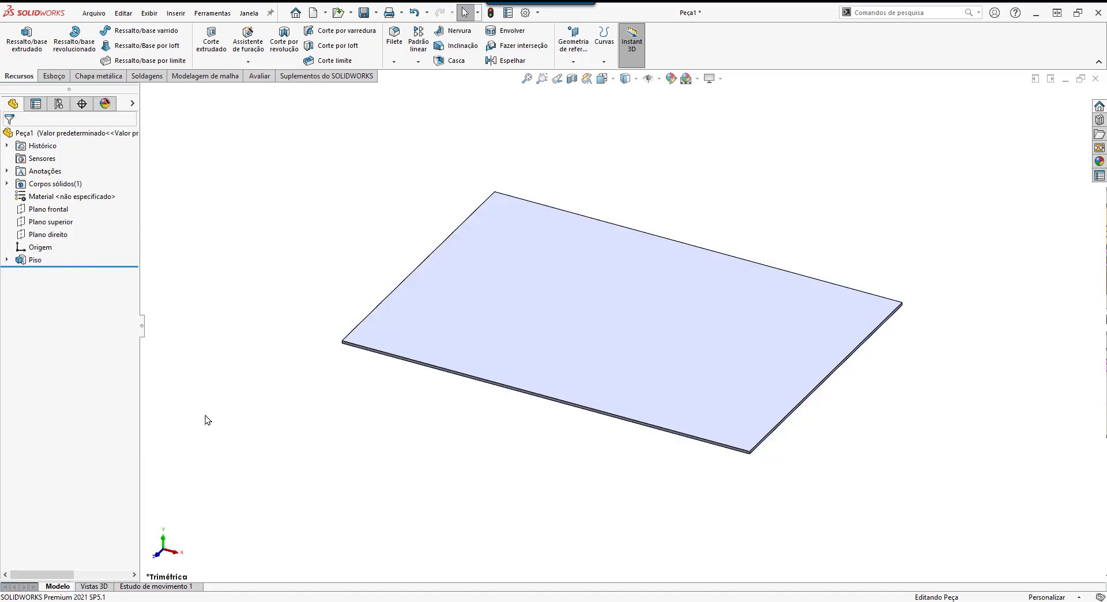
- Start a sketch on the slab's top face and draw a centre rectangle about 1148 by 829 mm near the origin corner
click(445, 331)
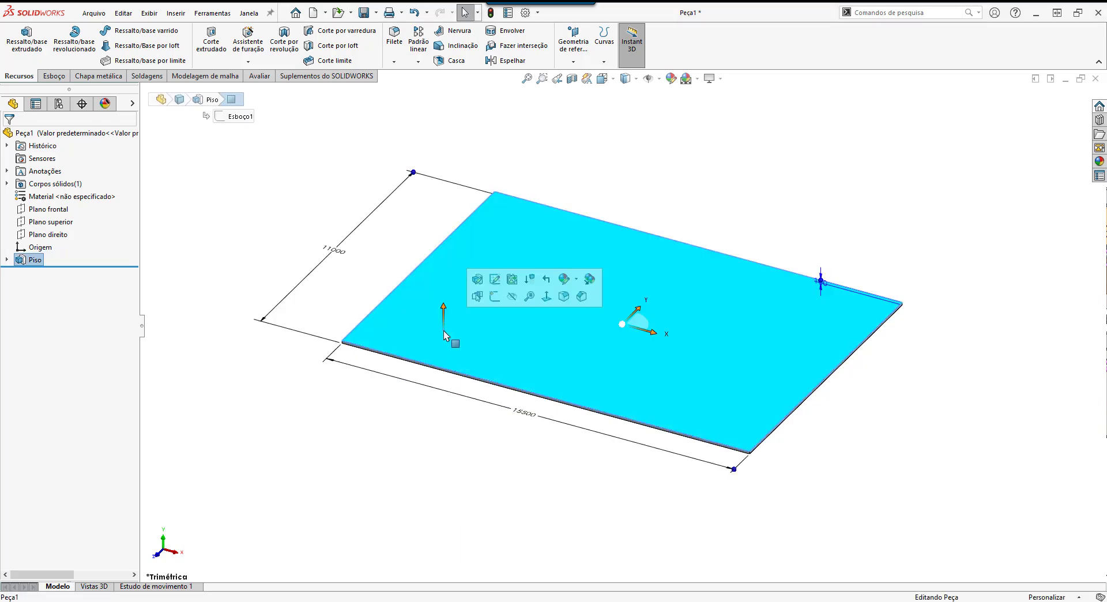
click(493, 297)
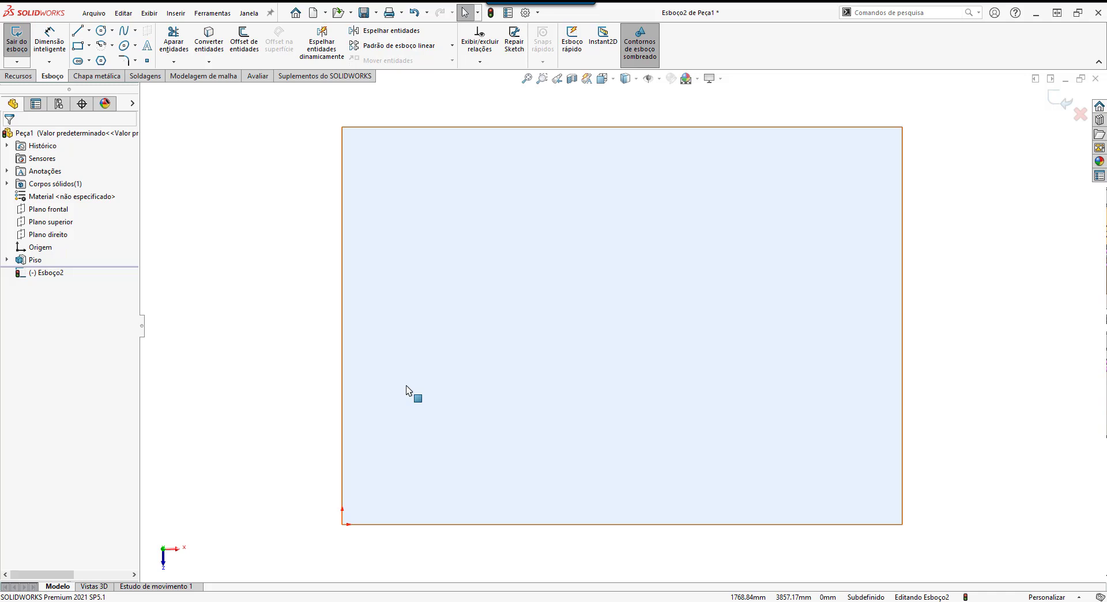
click(89, 47)
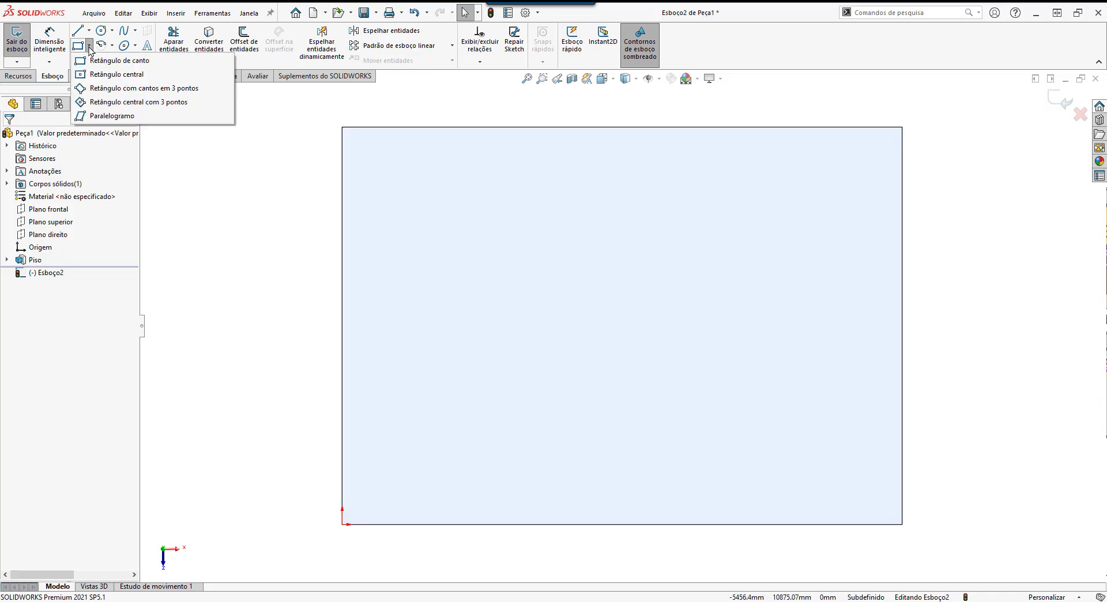
click(115, 74)
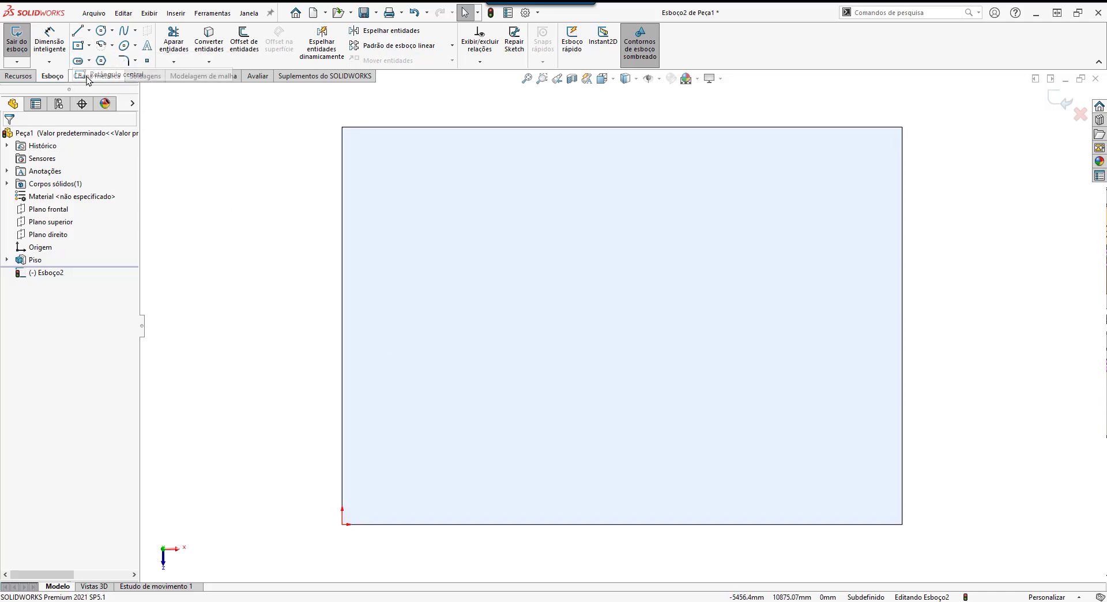
click(424, 475)
click(442, 461)
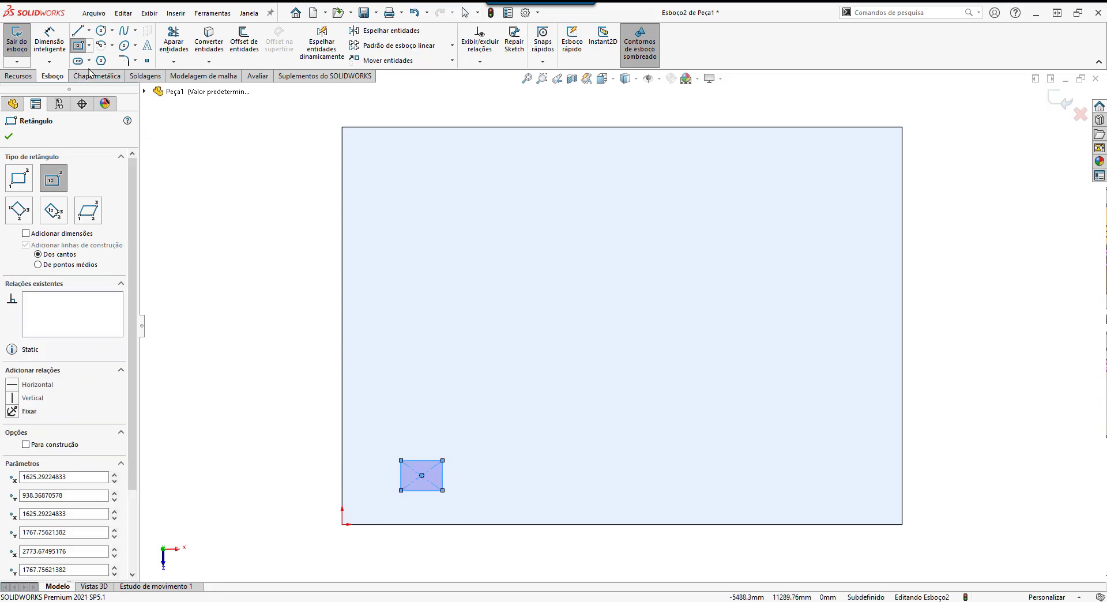
- Dimension the horizontal distance from the slab's left edge to the small rectangle's centre point as 3250 mm
click(49, 42)
scroll(449, 514, down, 1)
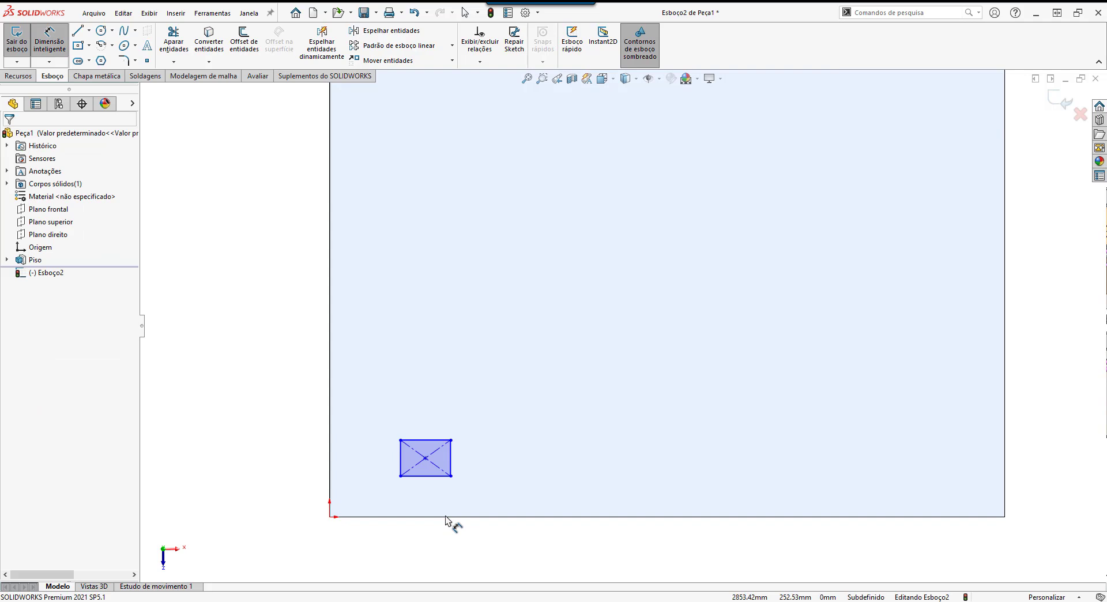
scroll(446, 519, down, 1)
click(430, 436)
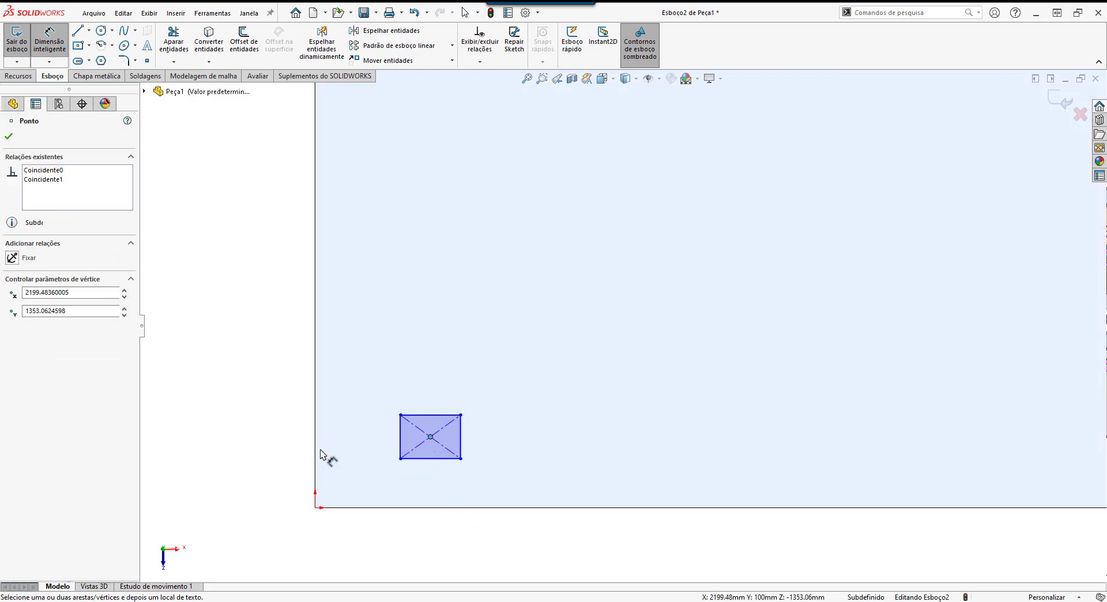
click(316, 455)
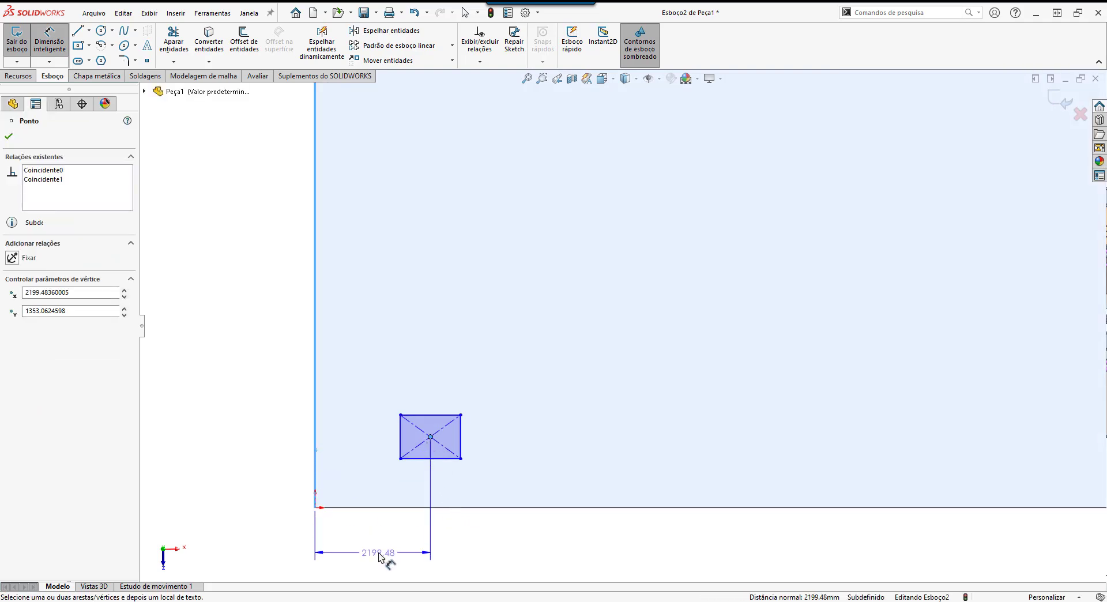
click(379, 555)
text(325)
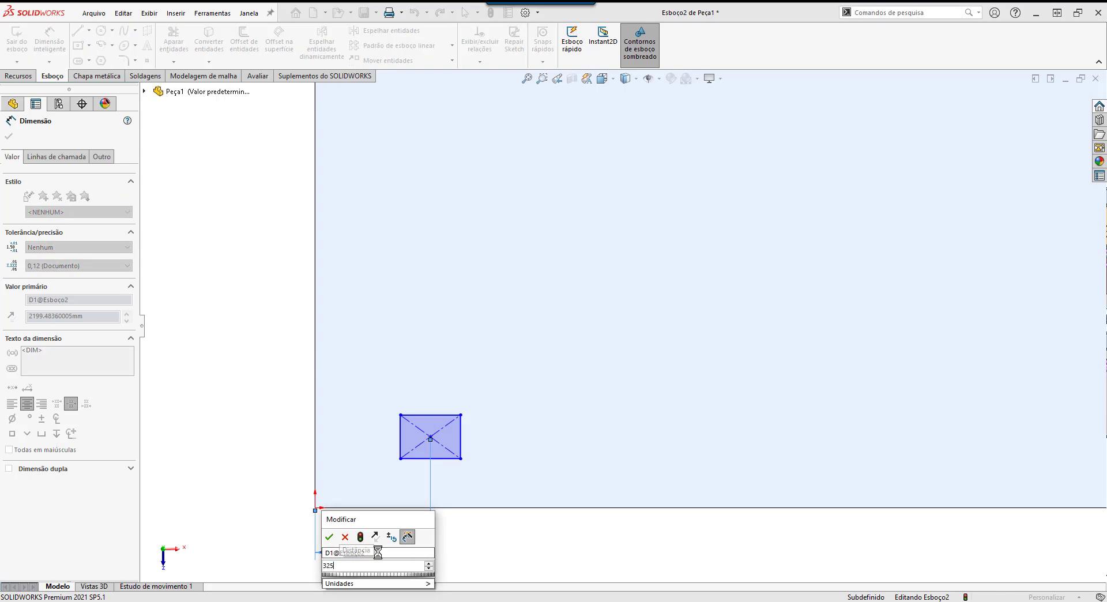
text(0)
key(Return)
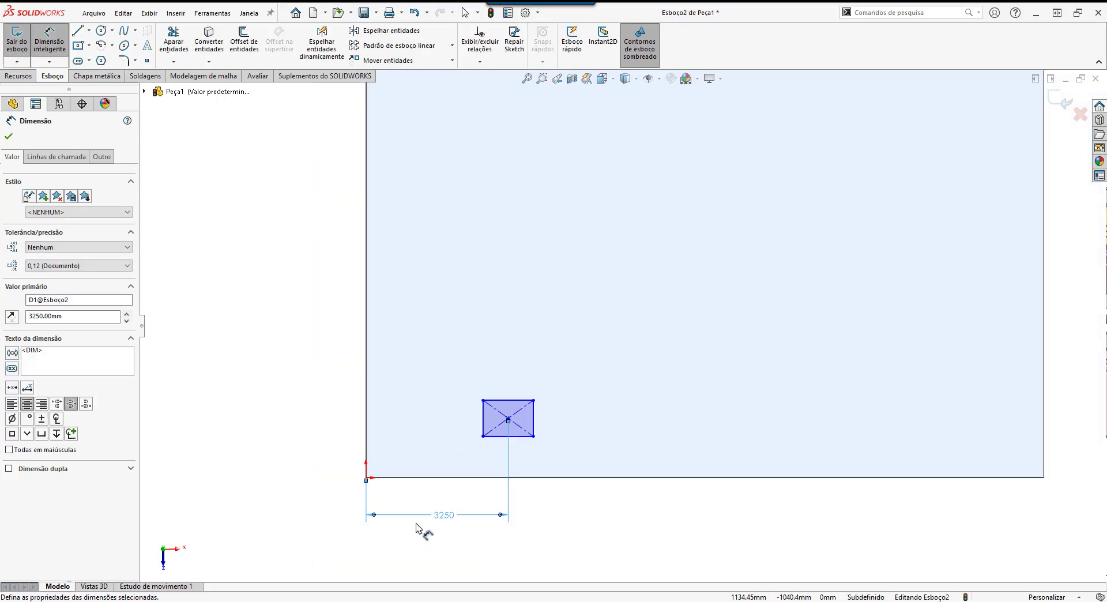
- Dimension the vertical distance from the slab's lower edge to the small rectangle's centre point as 800 mm
click(509, 419)
click(434, 479)
click(310, 452)
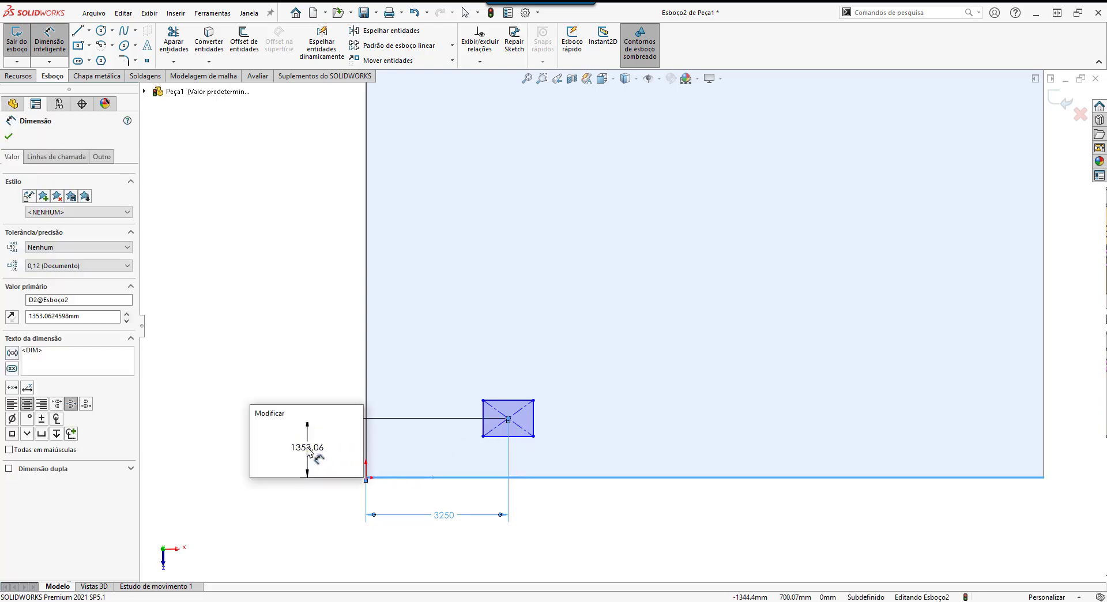
text(800)
key(Return)
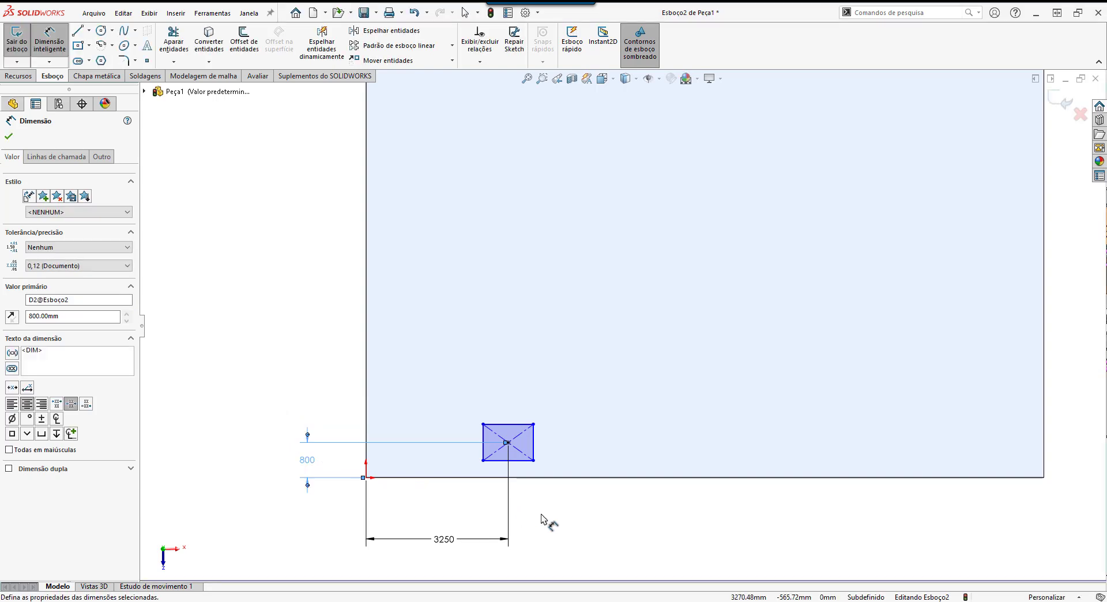
- Dimension the small rectangle's width and height as 500 mm each
click(510, 424)
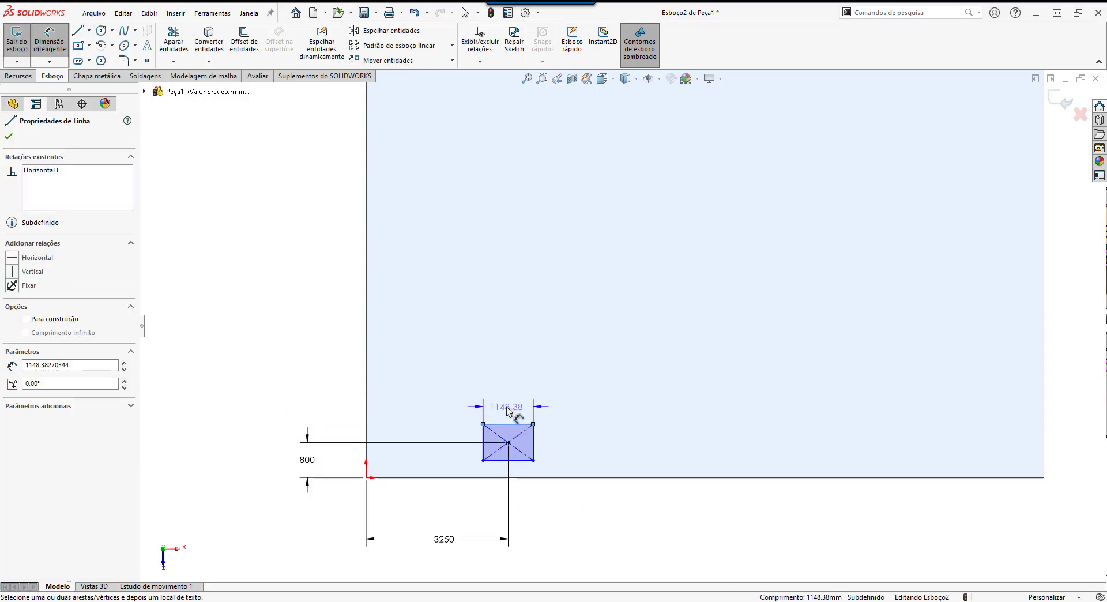
click(507, 411)
key(Return)
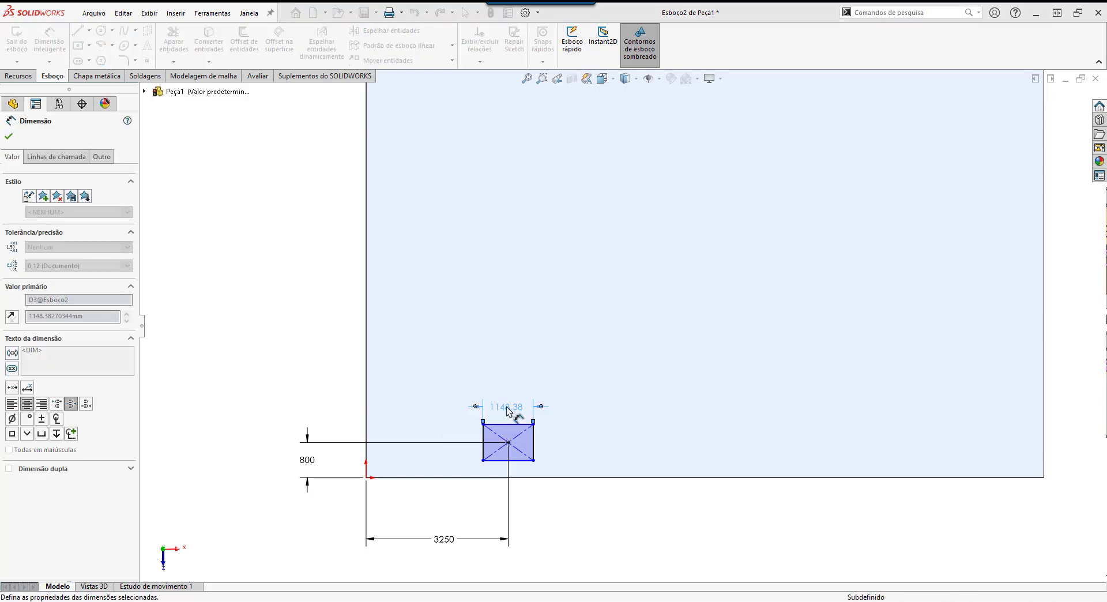
click(520, 443)
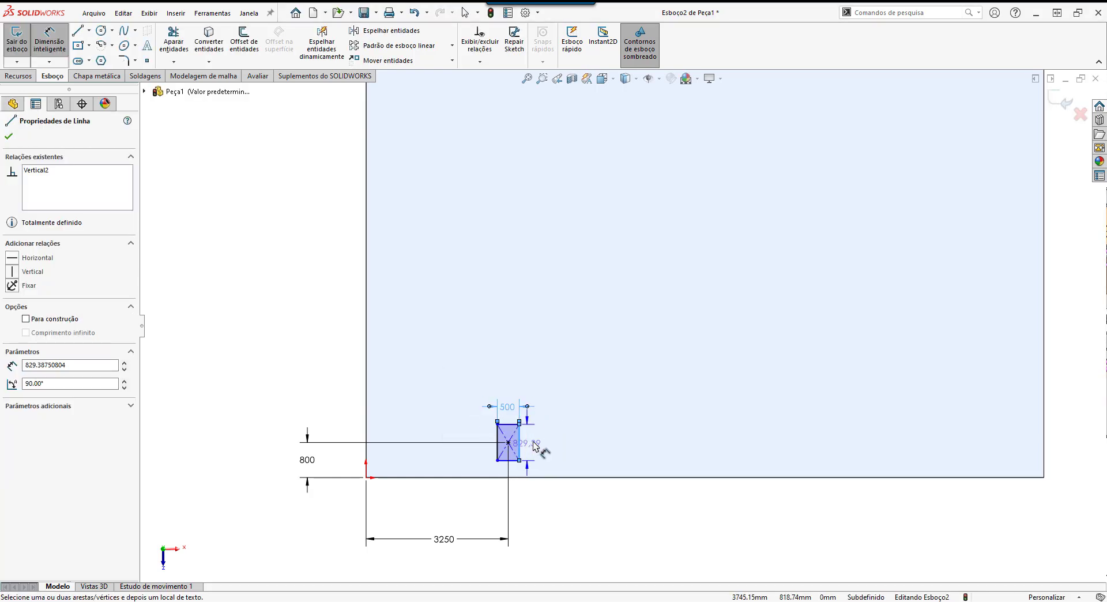
click(537, 441)
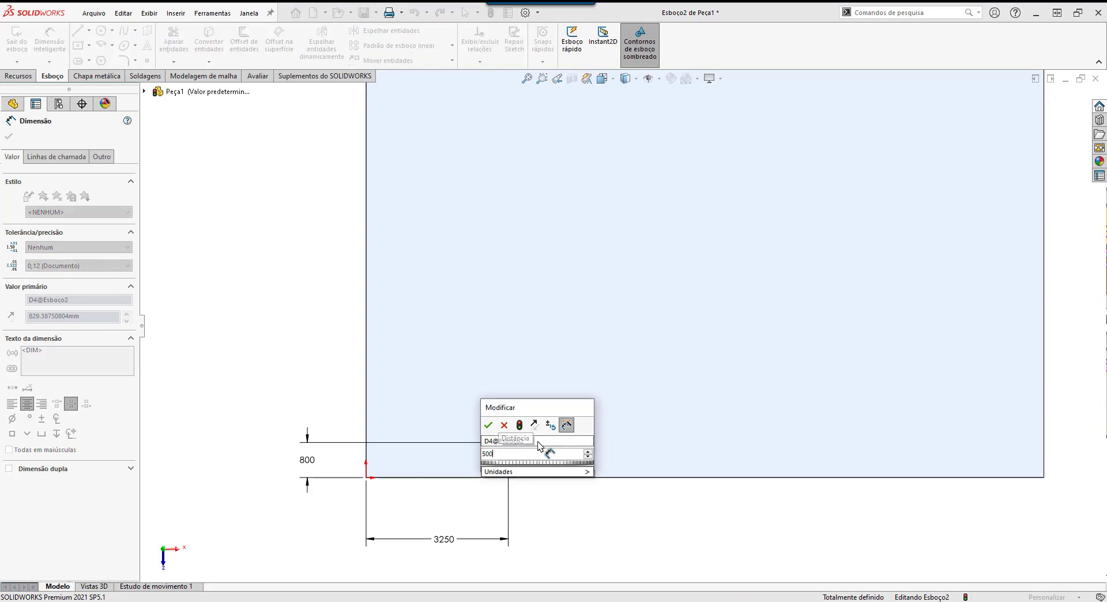
key(Return)
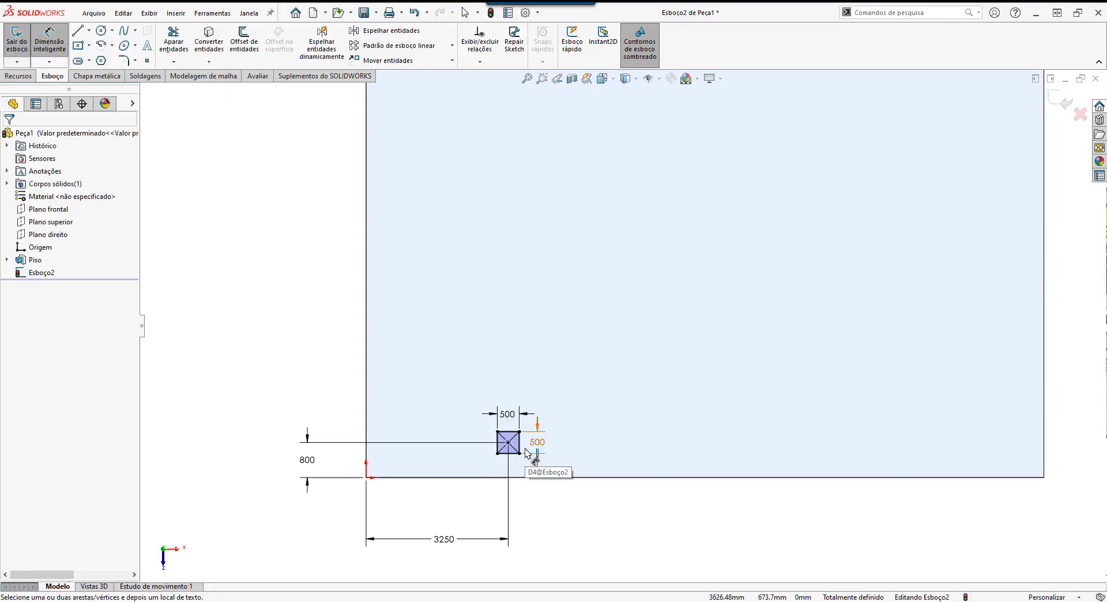
- Draw a second centre rectangle about 1134 by 897 mm near the slab's left edge, up and left of the 500 mm square
click(78, 46)
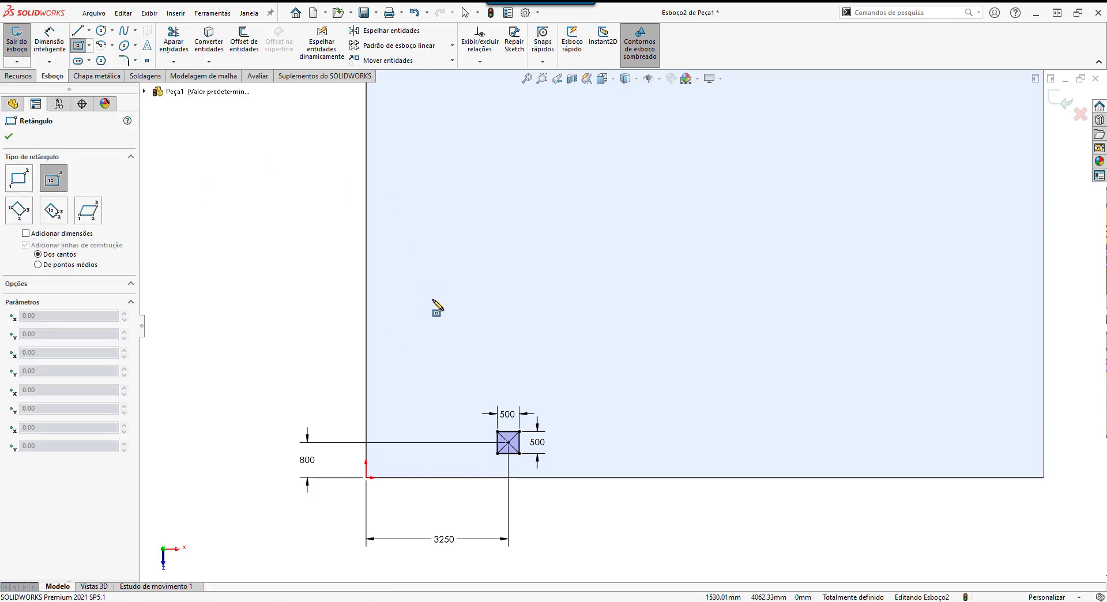
click(433, 300)
click(458, 319)
- Dimension the vertical distance from the slab's lower edge to the second rectangle's centre point as 2500 mm
click(49, 41)
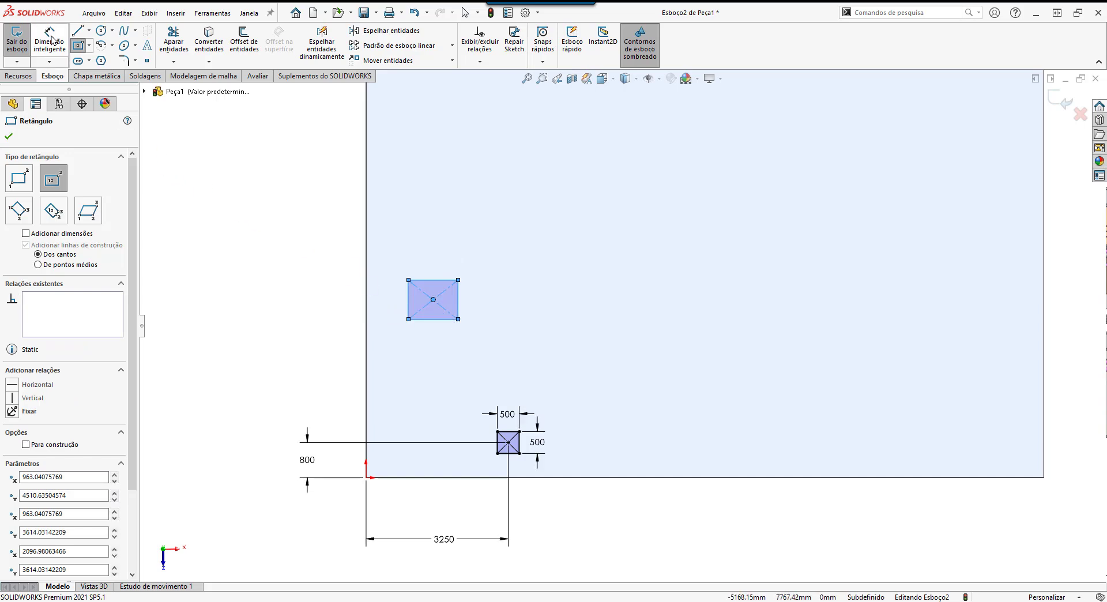
click(433, 300)
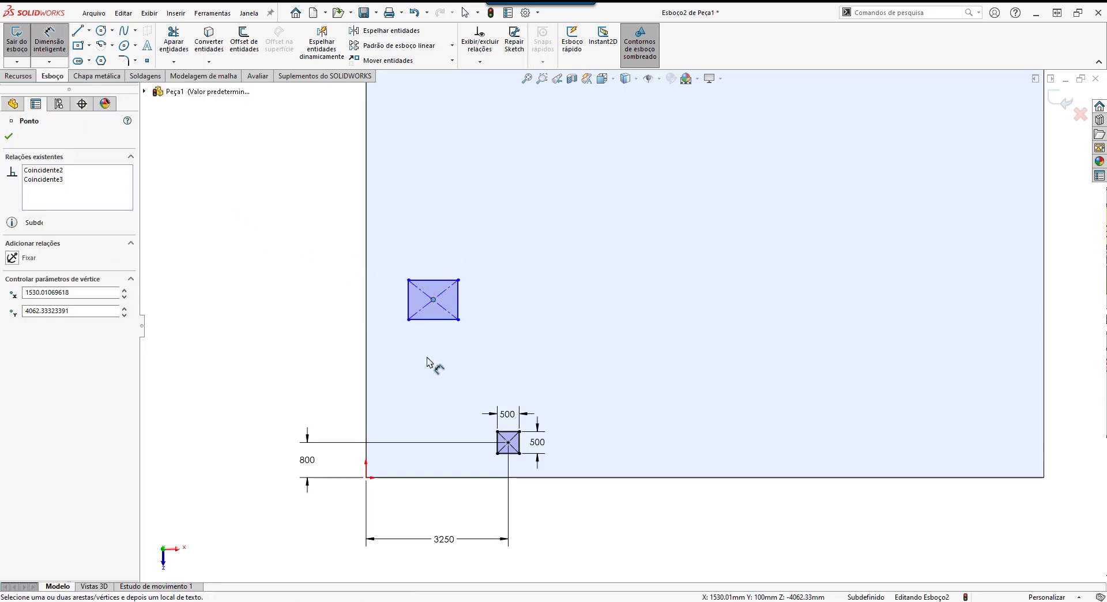
click(420, 478)
click(259, 418)
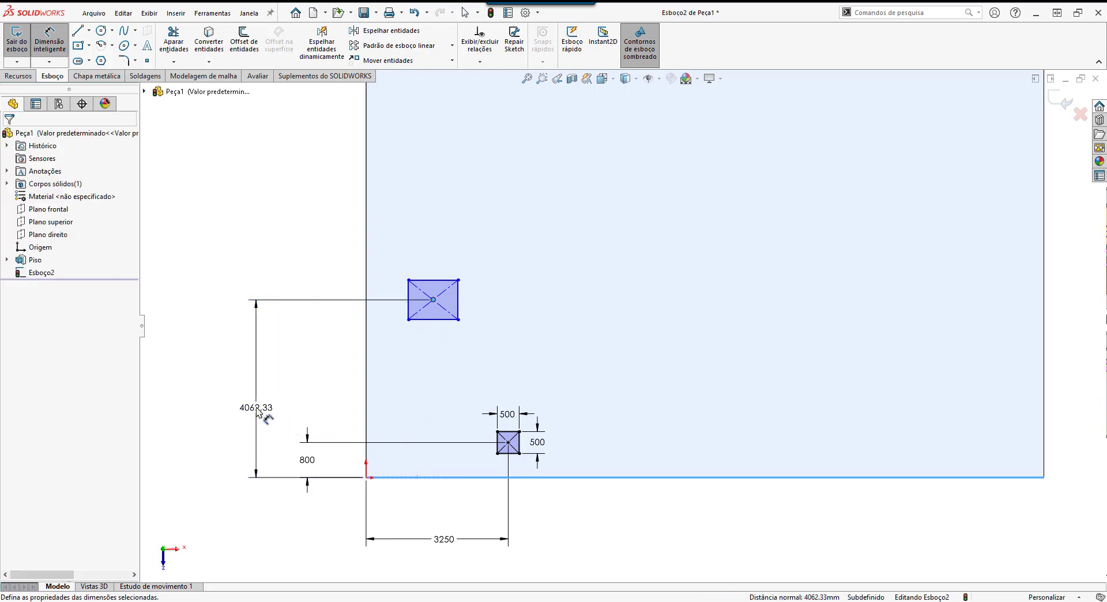
text(2500)
key(Return)
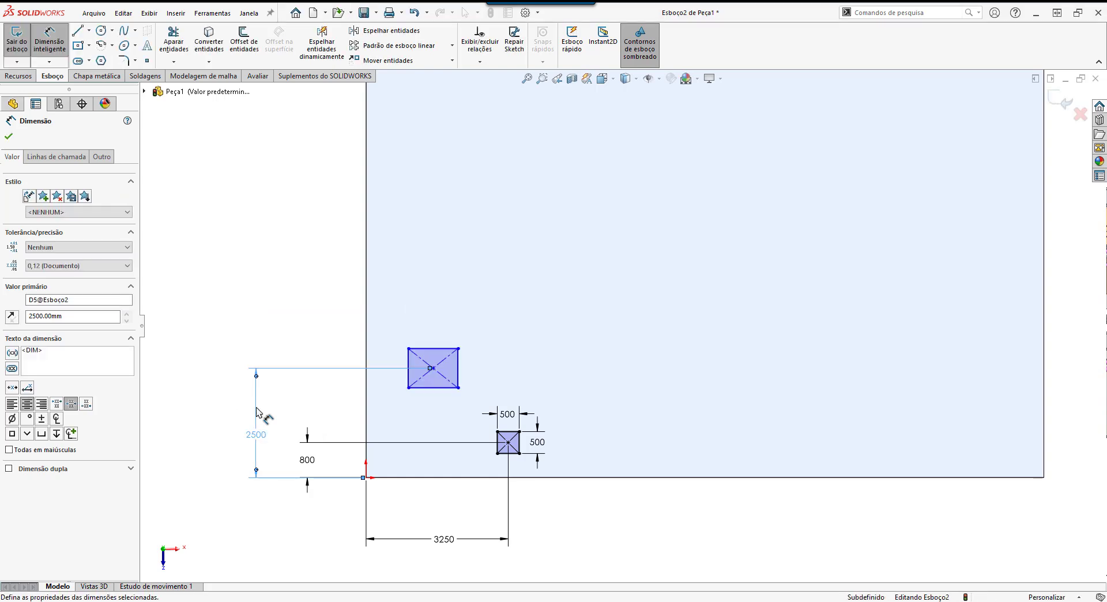
- Dimension the horizontal distance from the slab's left edge to the second rectangle's centre point as 1000 mm
key(f)
scroll(427, 386, down, 2)
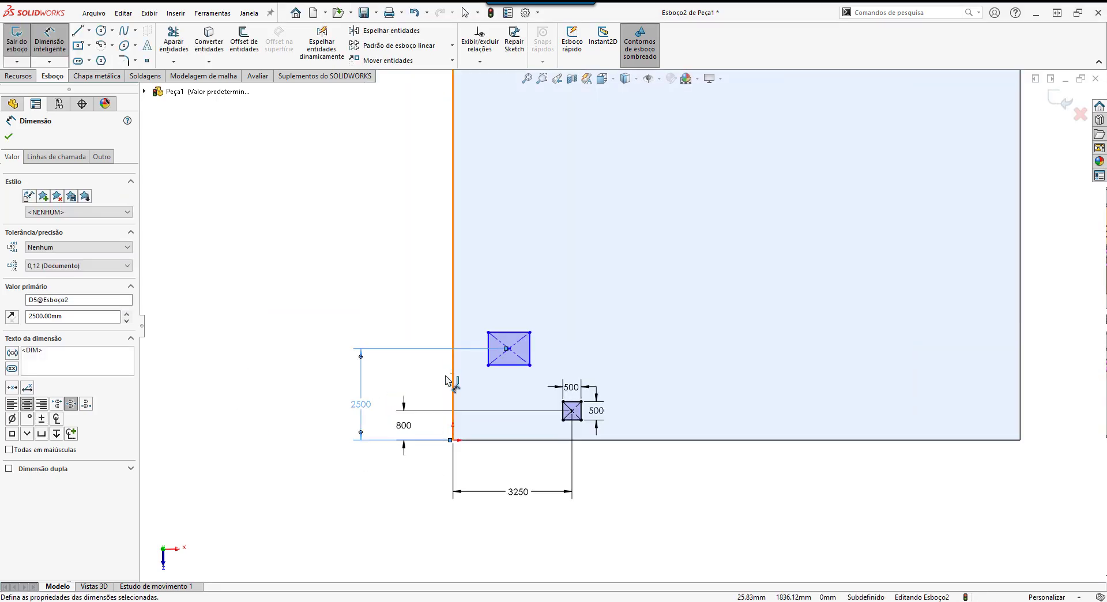
click(509, 349)
click(454, 406)
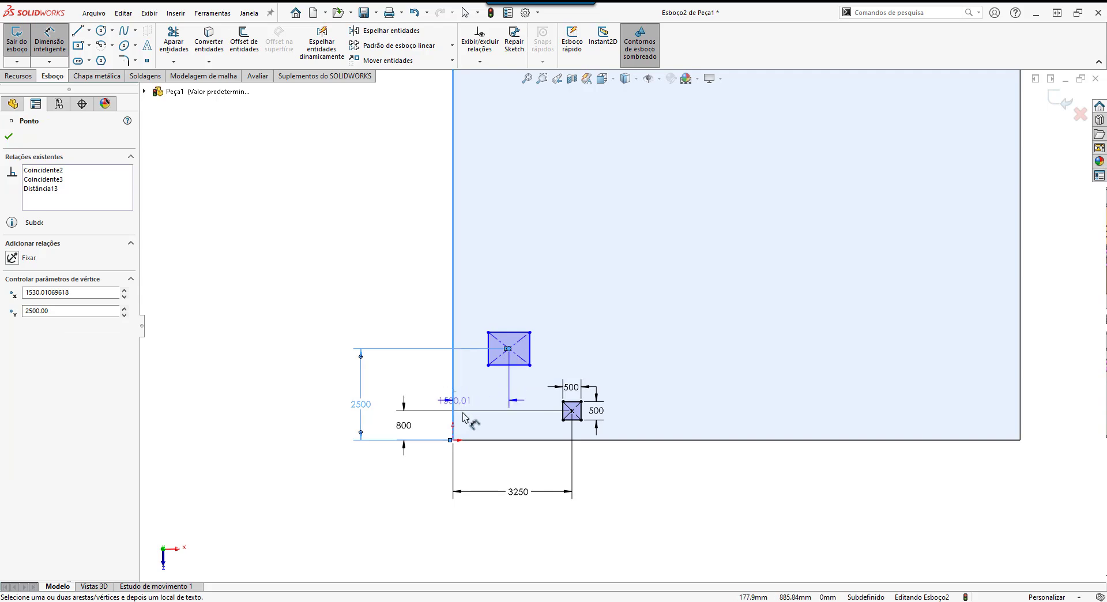
click(483, 471)
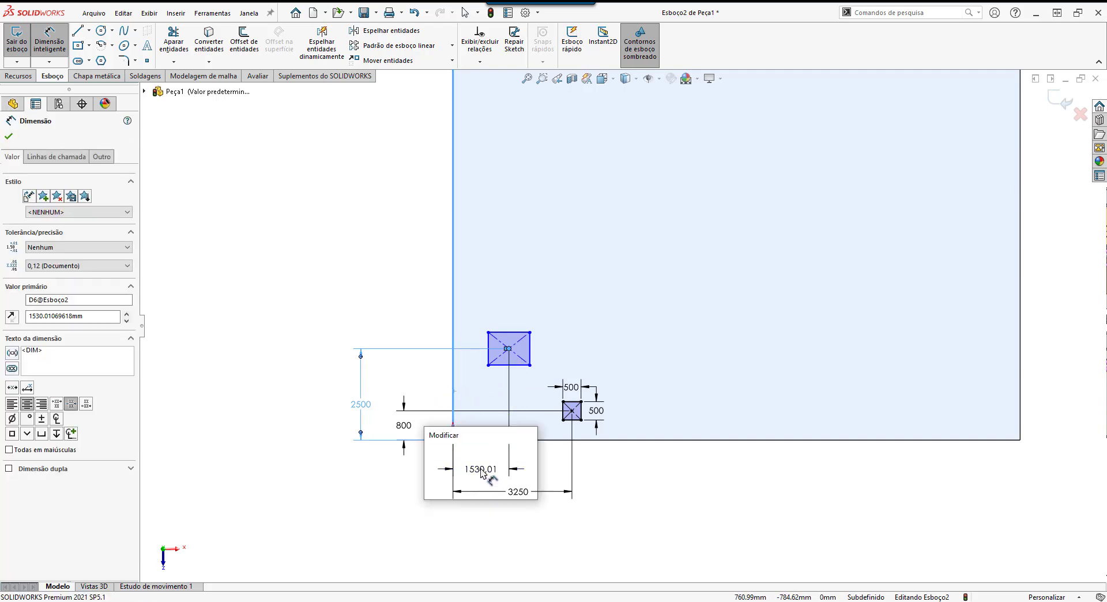
text(1000)
key(Return)
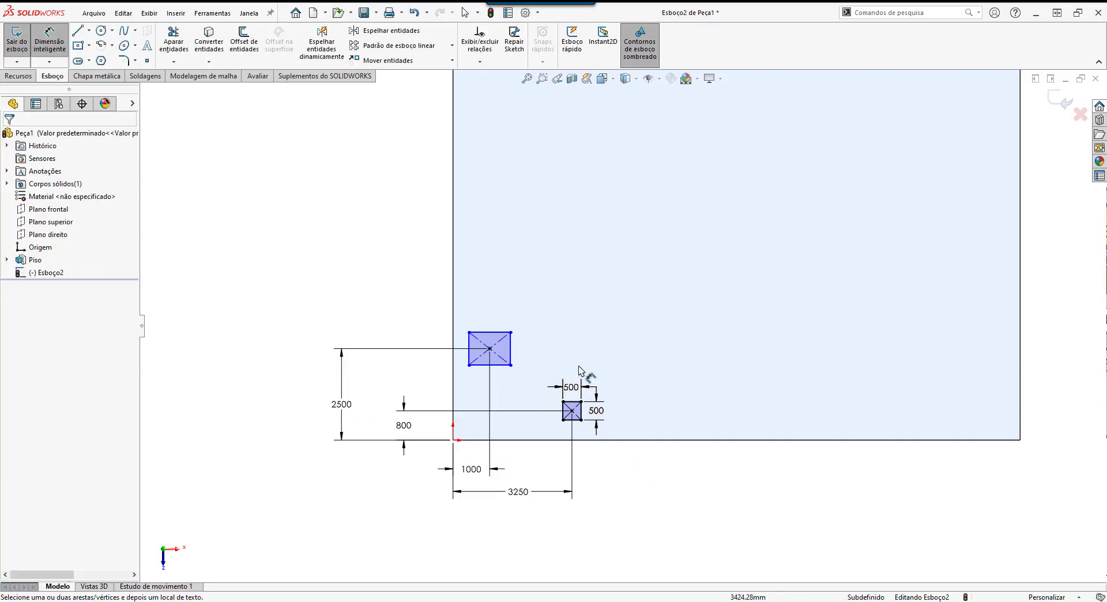
- Dimension the second rectangle's width as 533 mm and its height as 386 mm
scroll(524, 377, down, 2)
click(484, 312)
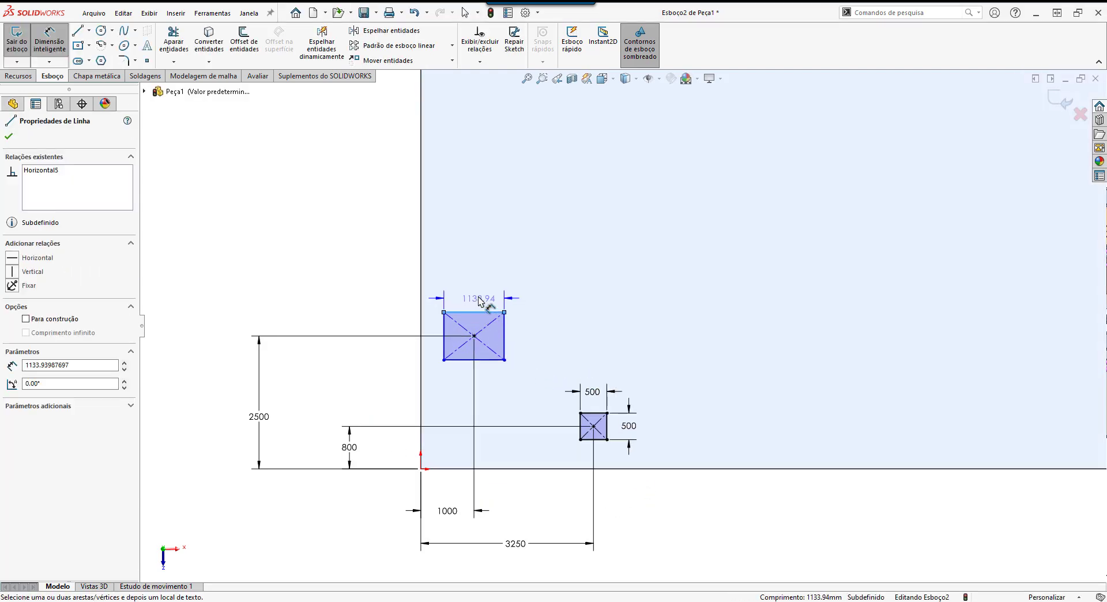
click(477, 293)
text(533)
key(Return)
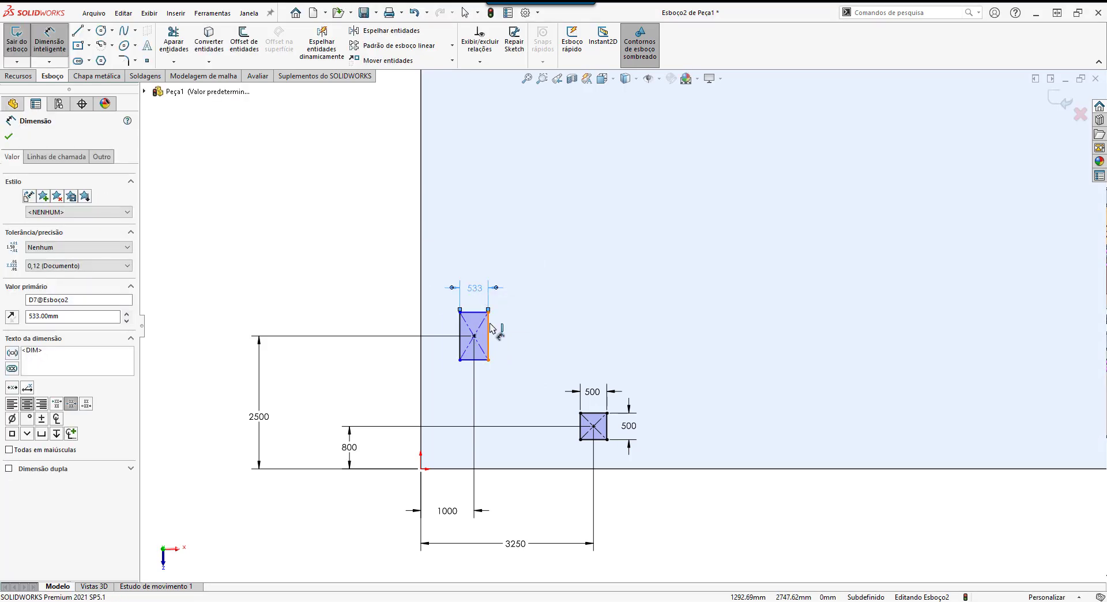
click(488, 331)
click(515, 340)
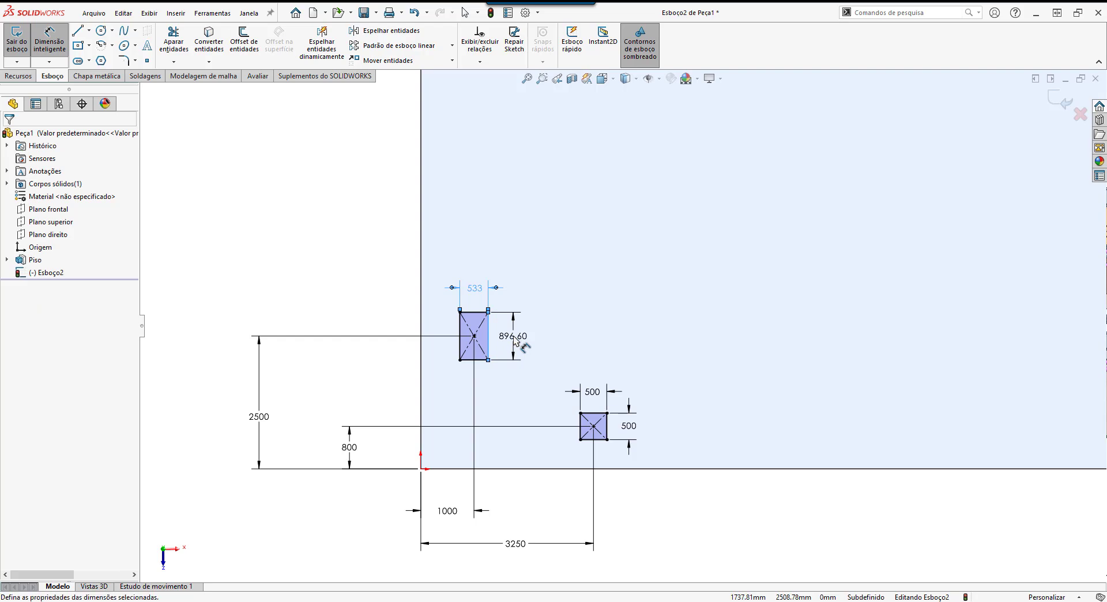
text(38)
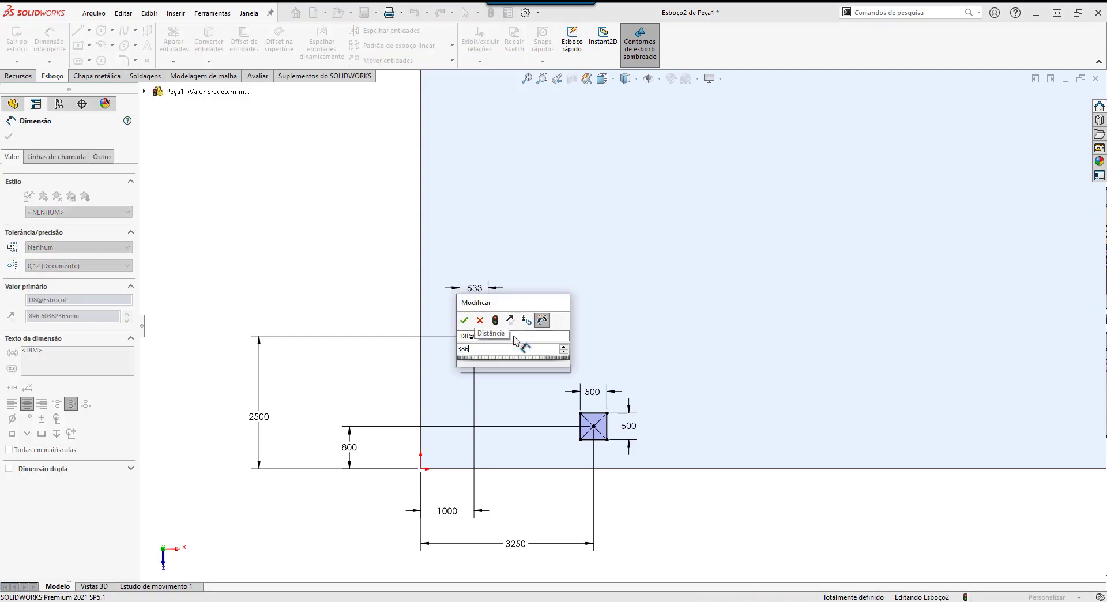
text(6)
key(Return)
click(667, 507)
- Draw a third, larger centre rectangle about 2231 by 2513 mm on the slab, above the two small rectangles
scroll(663, 329, up, 2)
scroll(663, 329, down, 4)
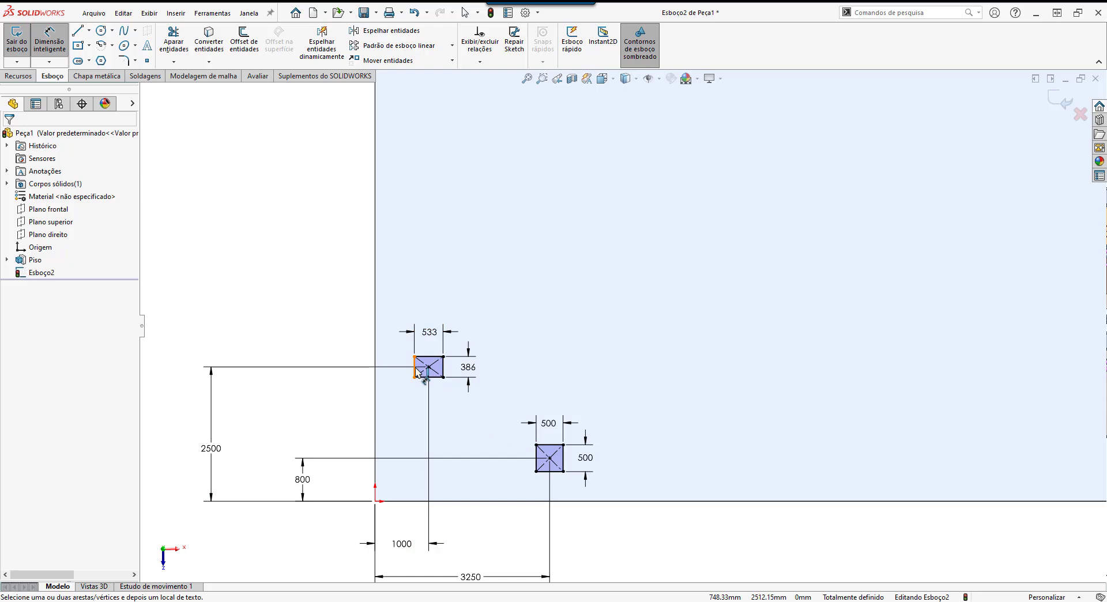
scroll(519, 321, up, 2)
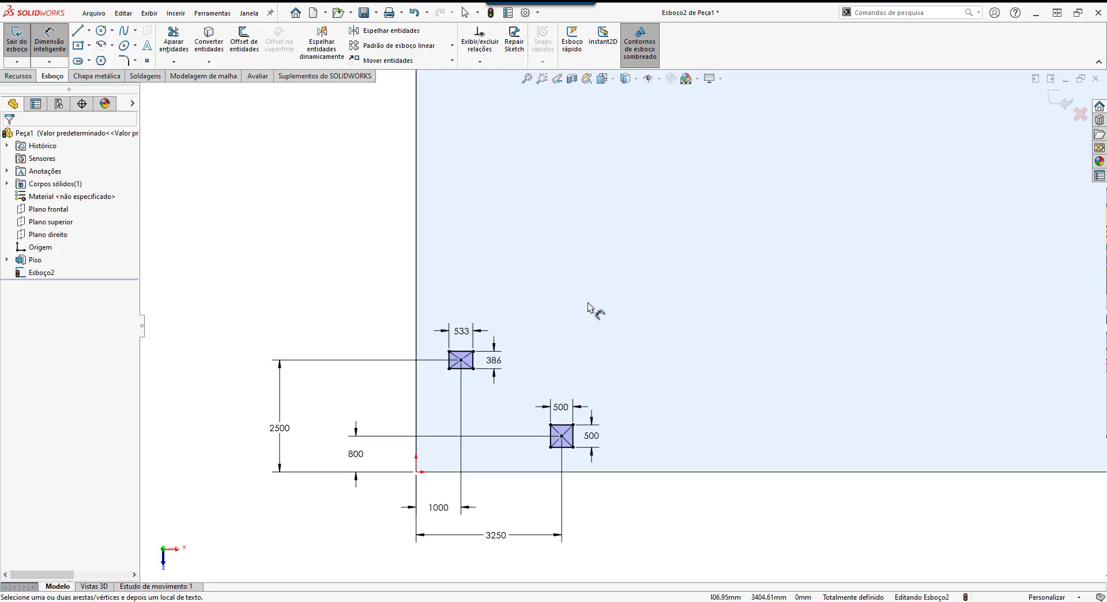
scroll(623, 274, down, 1)
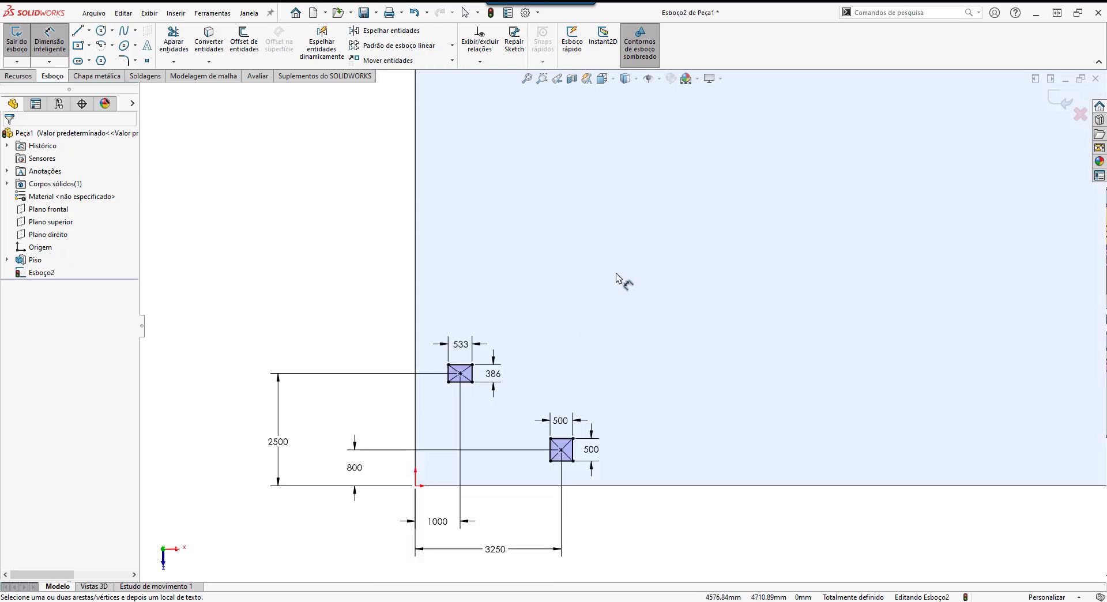
click(79, 49)
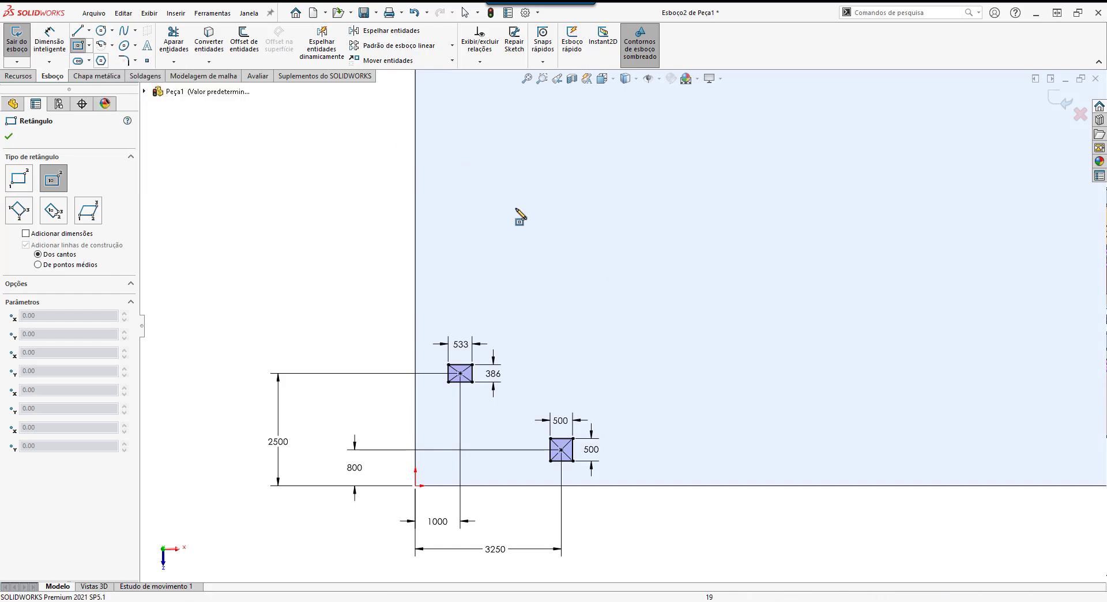
drag(605, 209, 656, 265)
key(Escape)
scroll(650, 135, up, 3)
- Dimension the large rectangle's height as 1465.51 mm
click(50, 41)
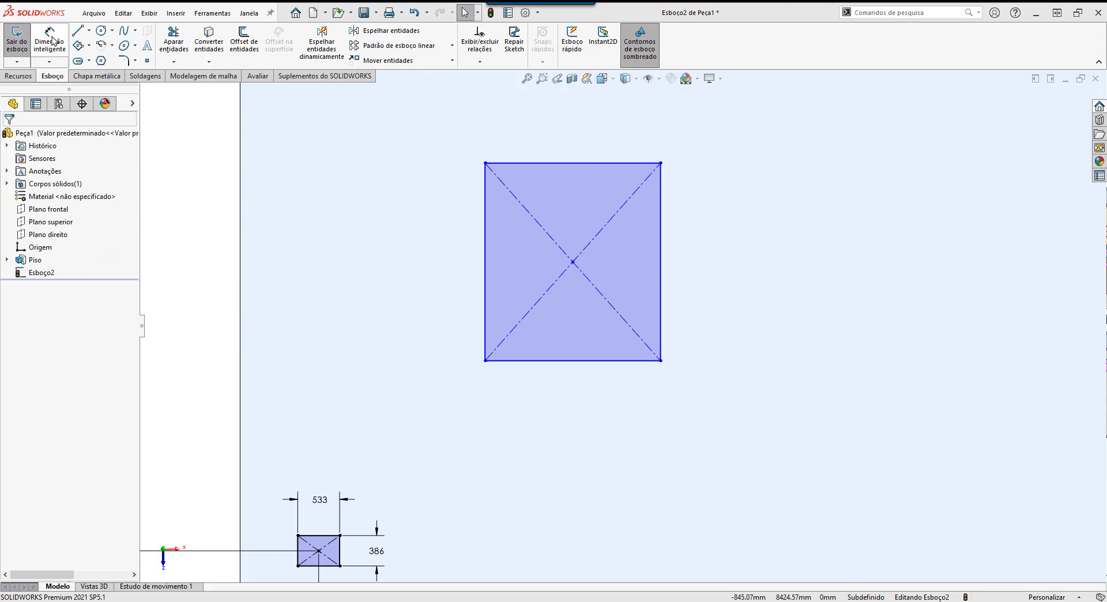
click(474, 275)
click(444, 279)
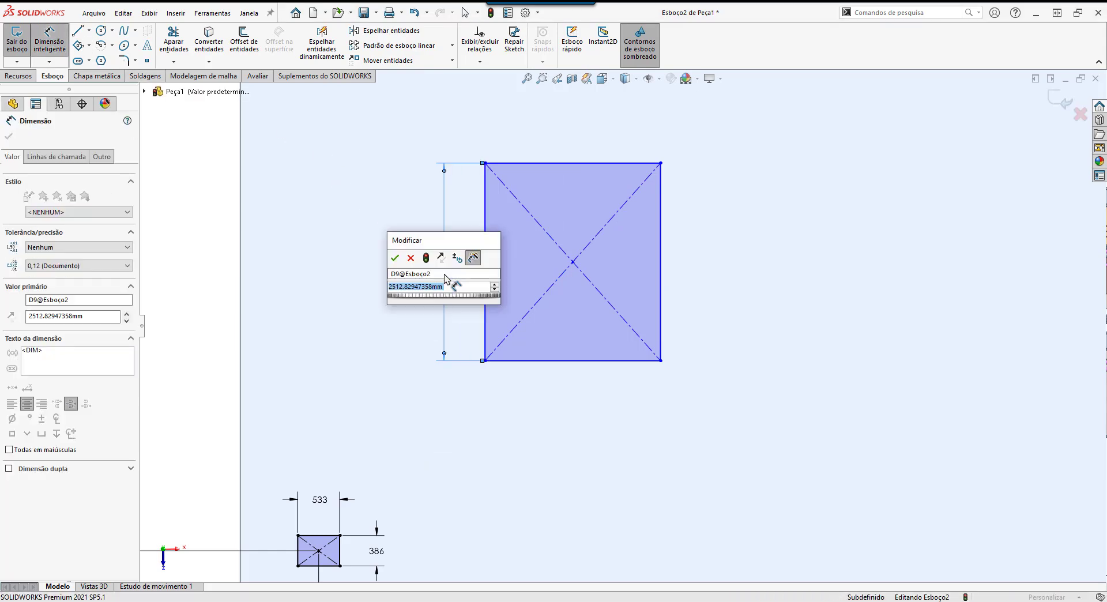
text(1465)
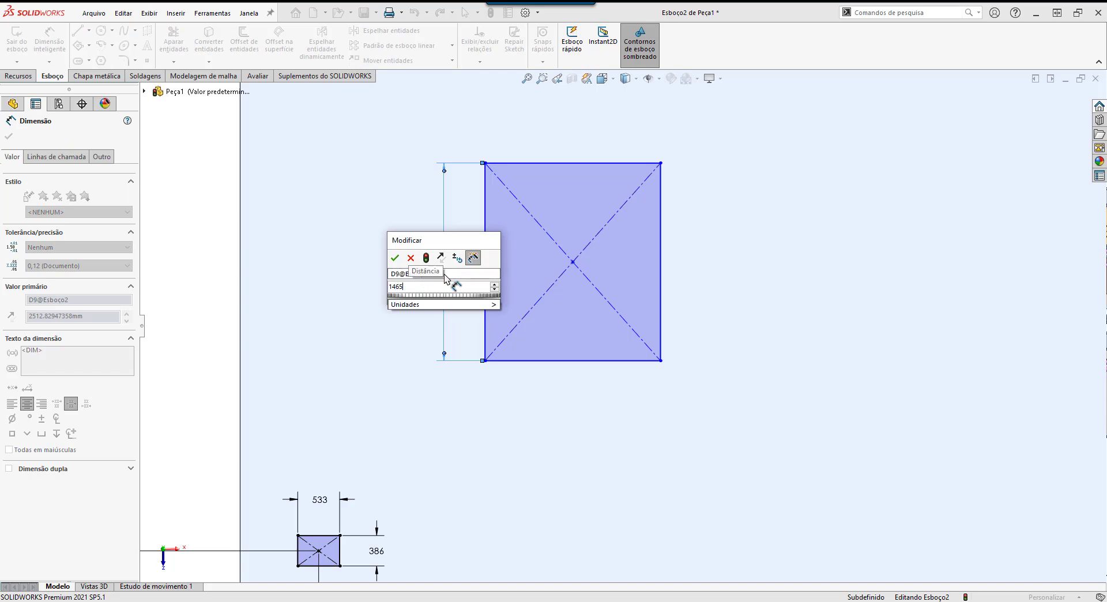
text(.)
text(51)
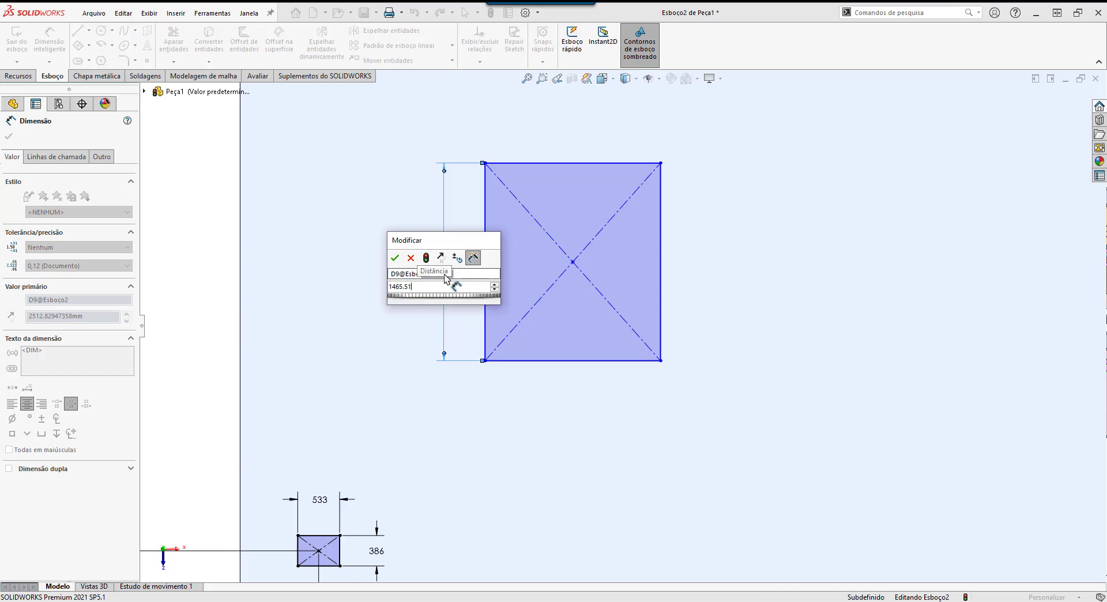
key(Return)
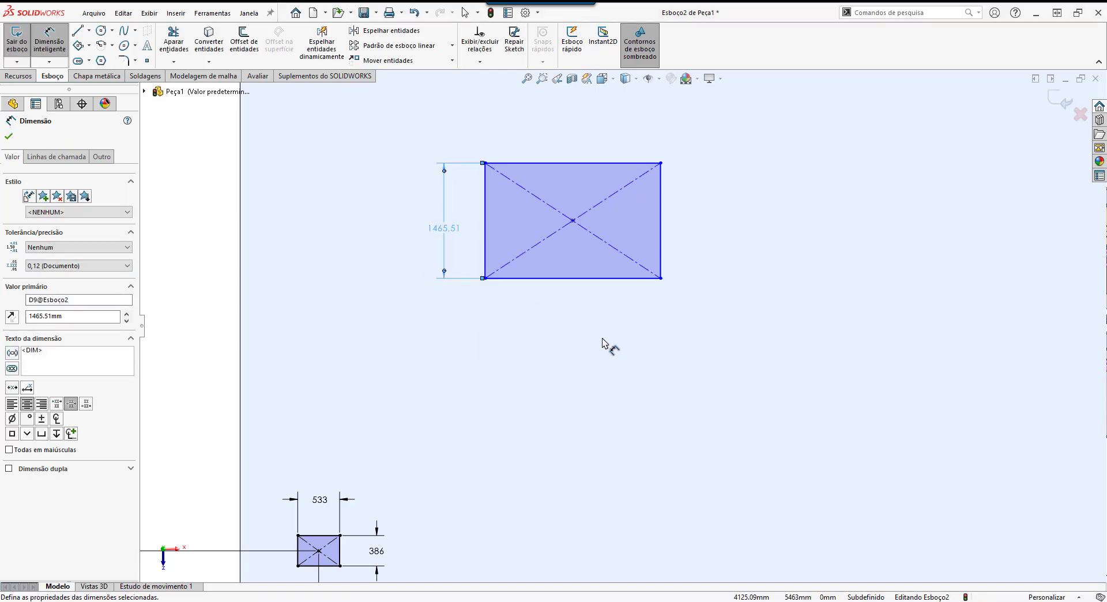
- Dimension the large rectangle's width as 1465.51 mm
click(628, 279)
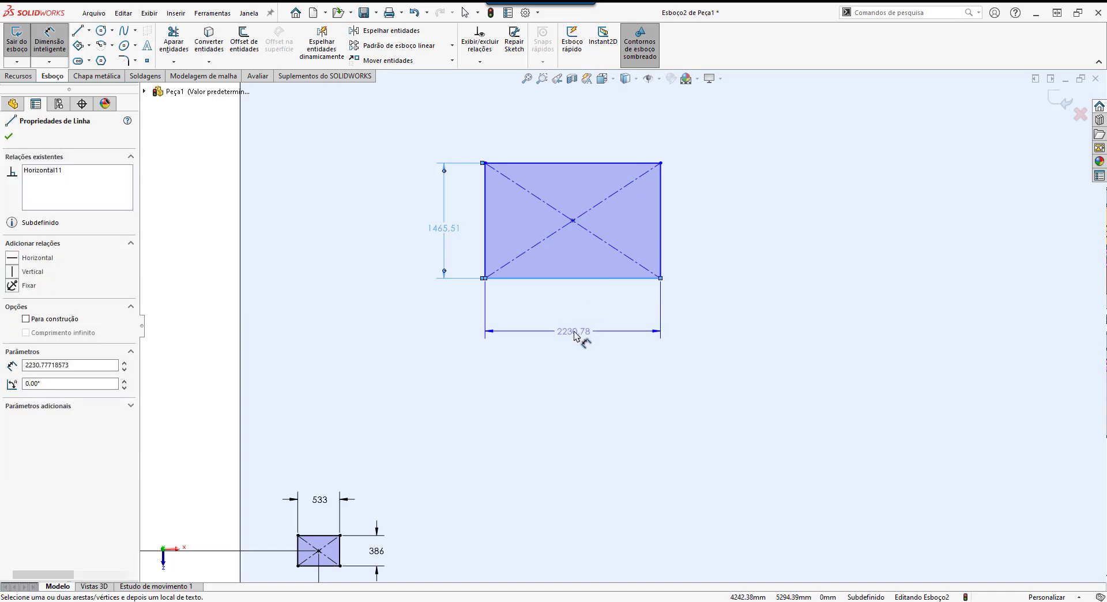
click(579, 336)
text(14)
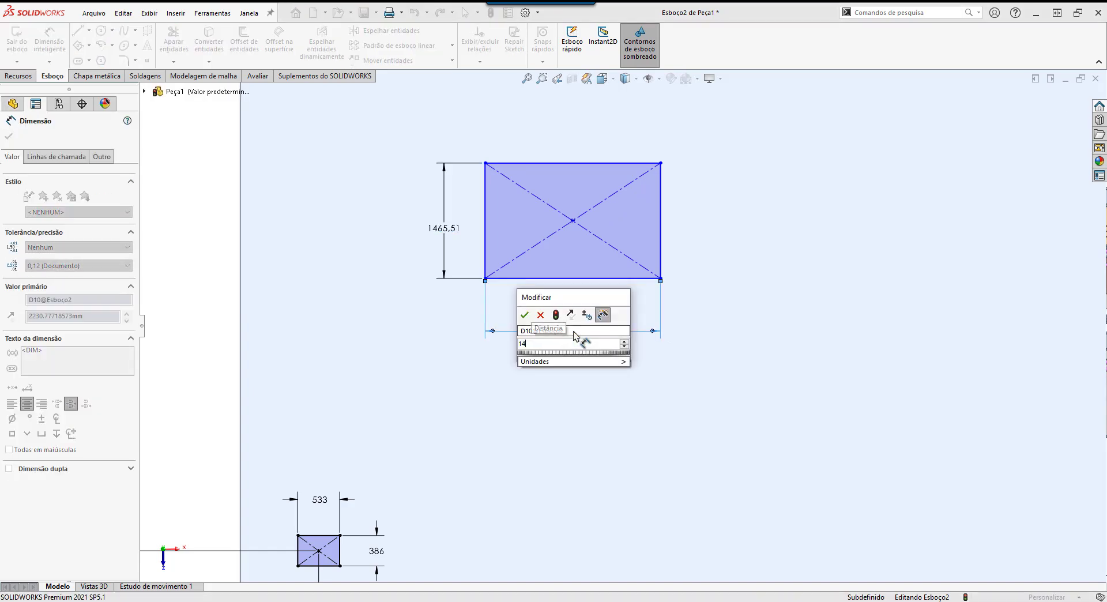
text(65.51)
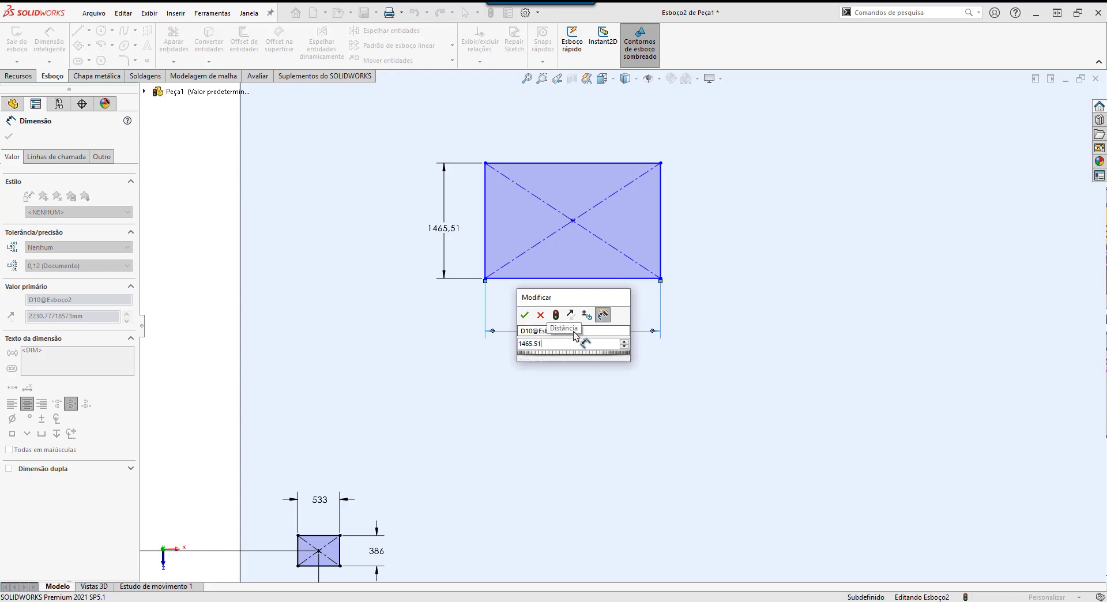
key(Return)
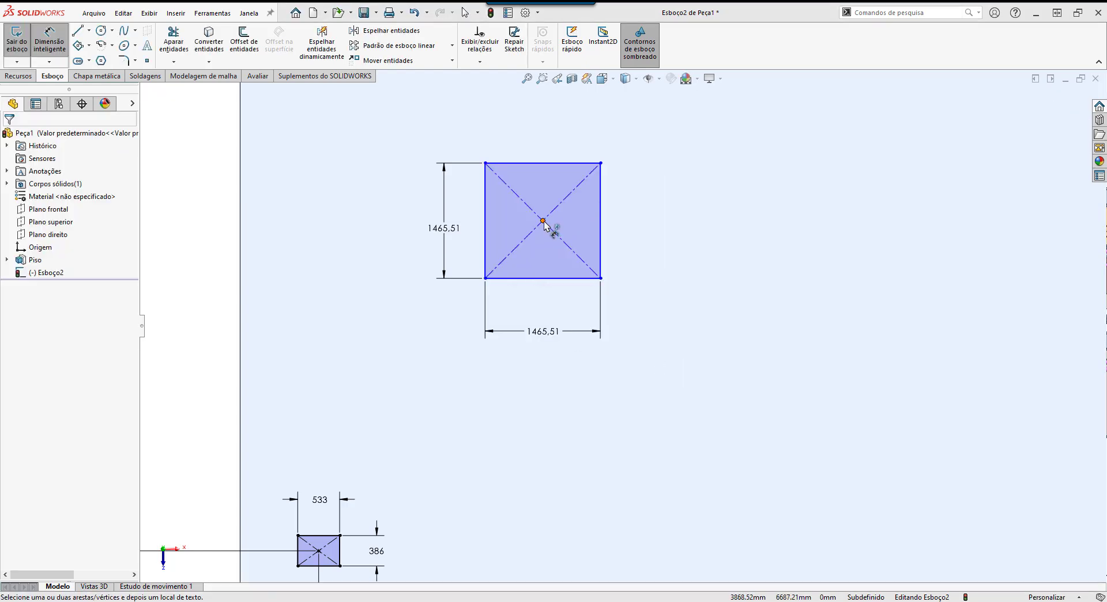
- Dimension the vertical distance from the large rectangle's centre to the slab's lower edge as 4500 mm
click(544, 221)
scroll(566, 378, up, 4)
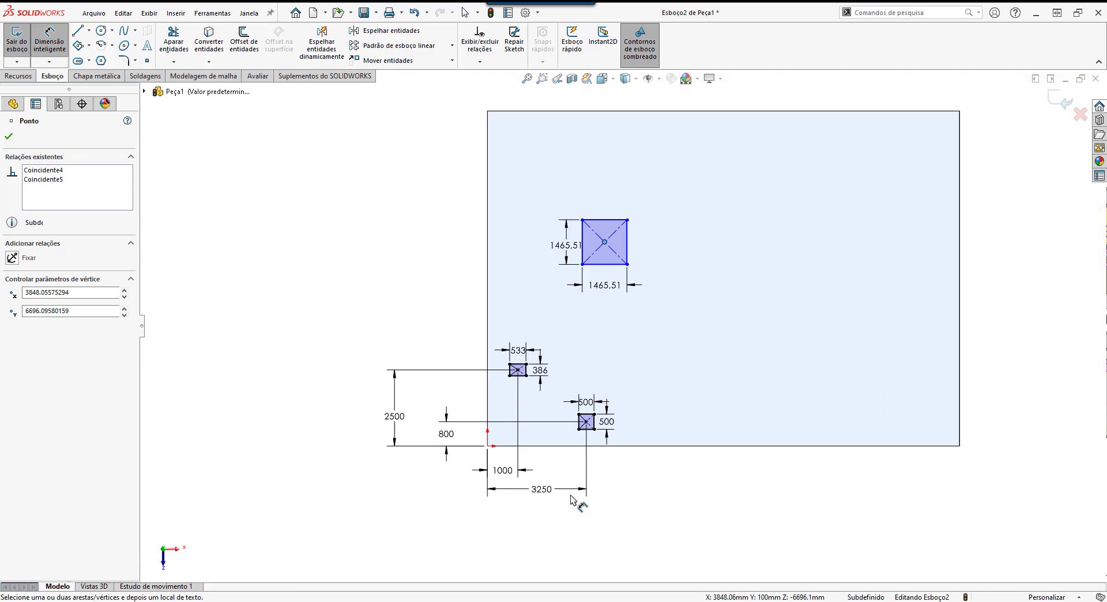
scroll(573, 500, down, 2)
click(631, 446)
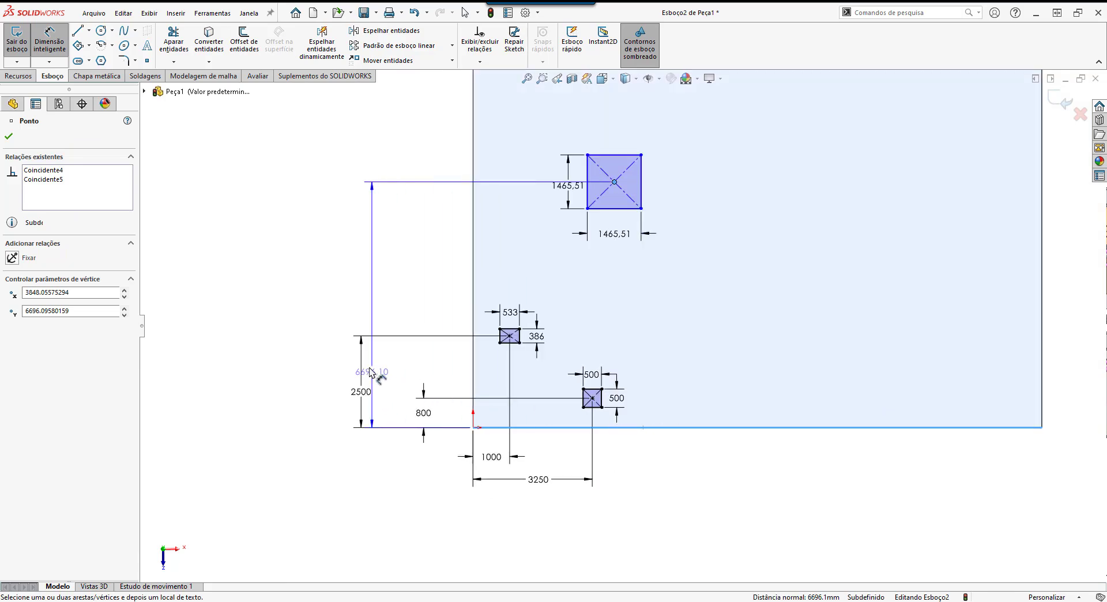
click(324, 314)
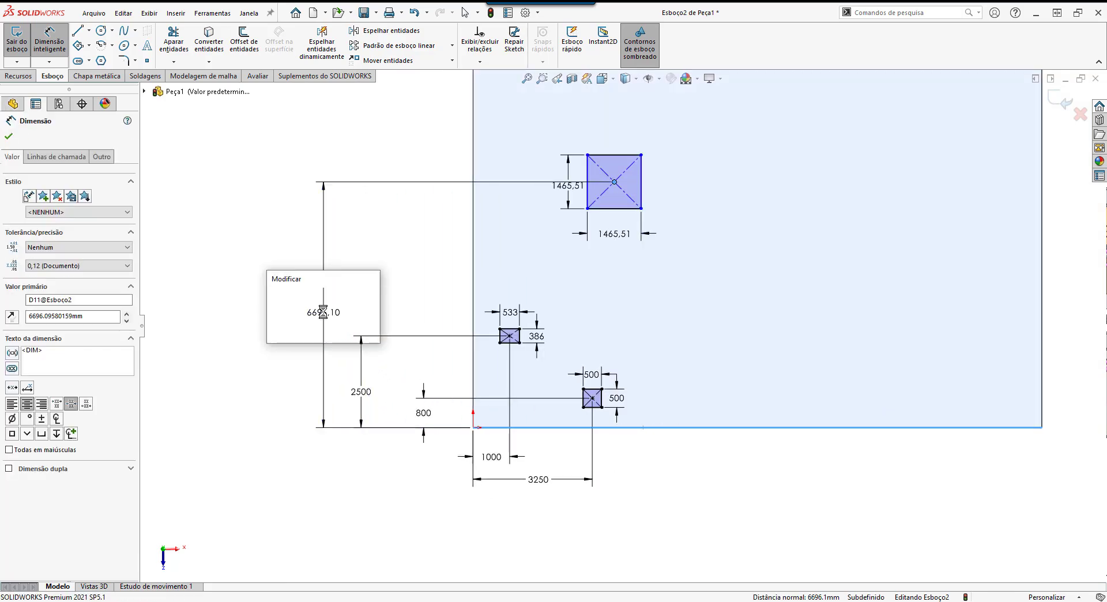
text(4500)
key(Return)
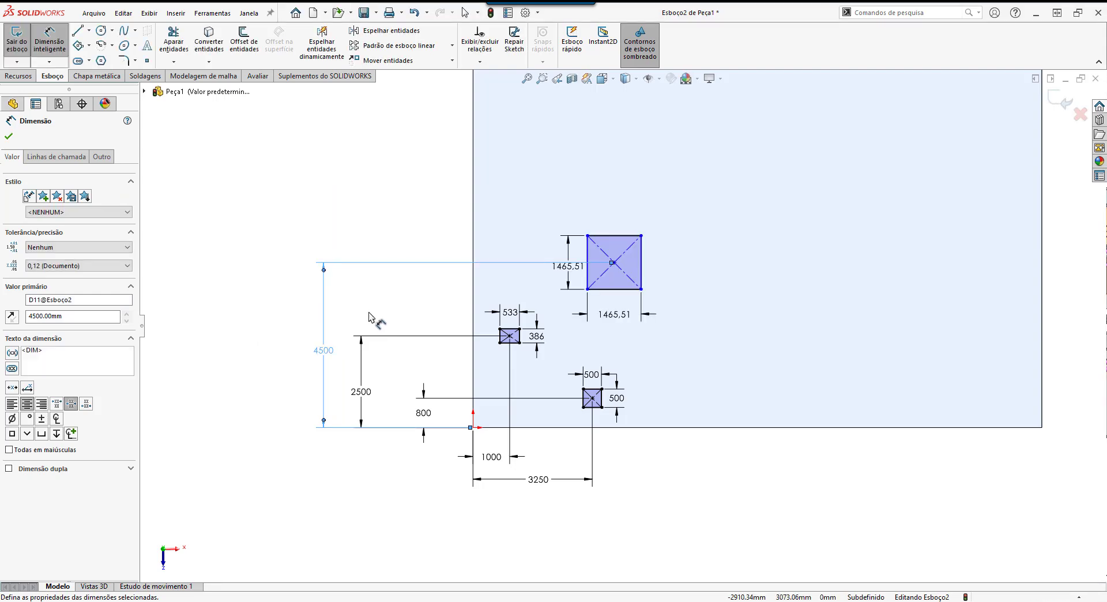
key(Escape)
scroll(452, 267, down, 2)
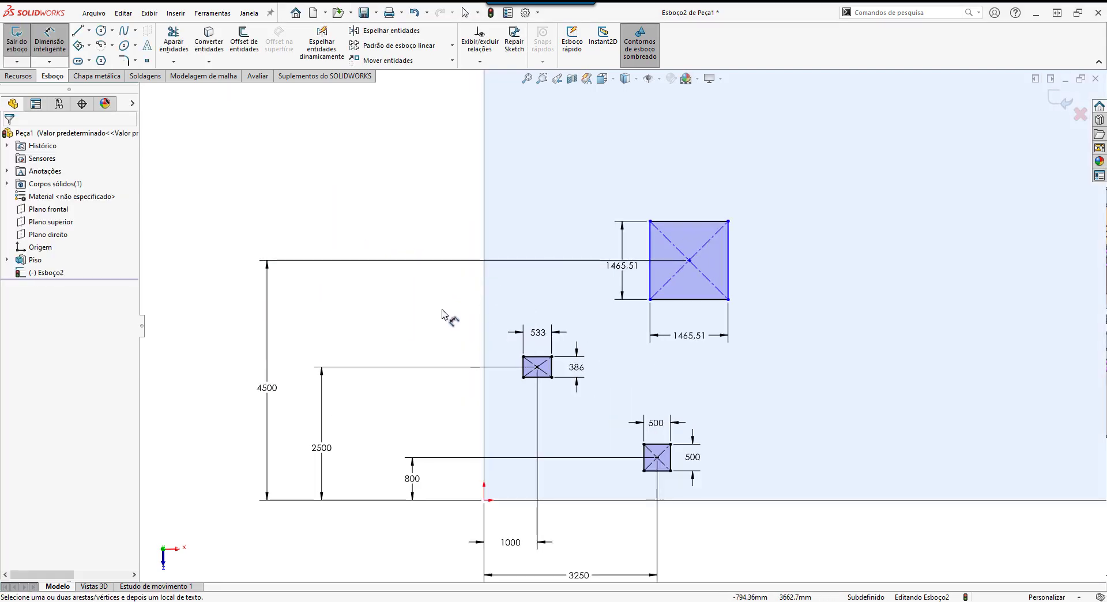
key(Escape)
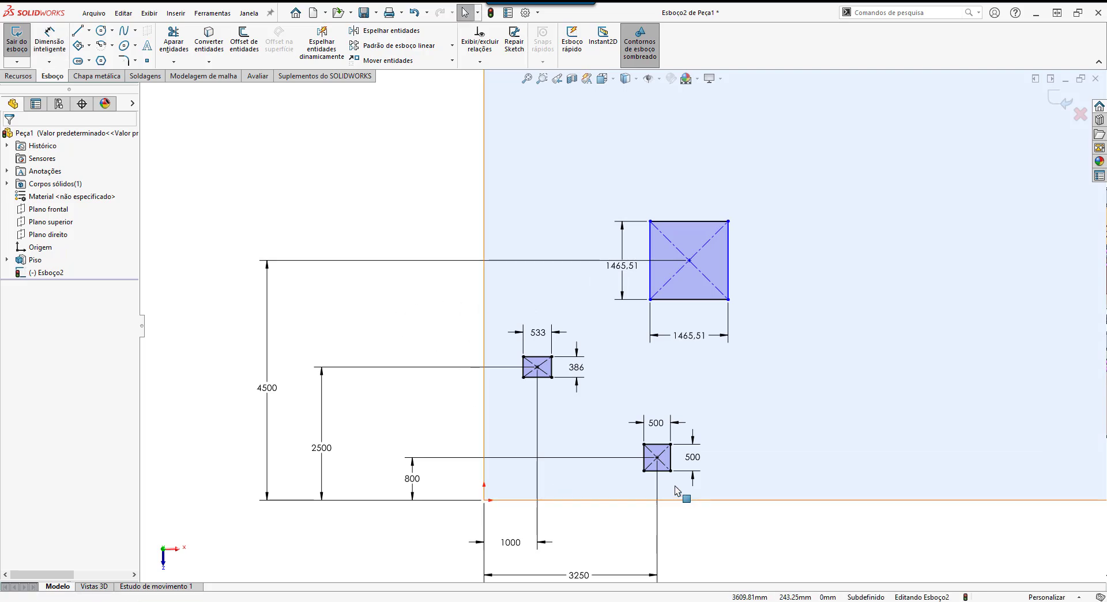
- Add a vertical relation between the centre points of the 500 mm square and the large rectangle
click(657, 457)
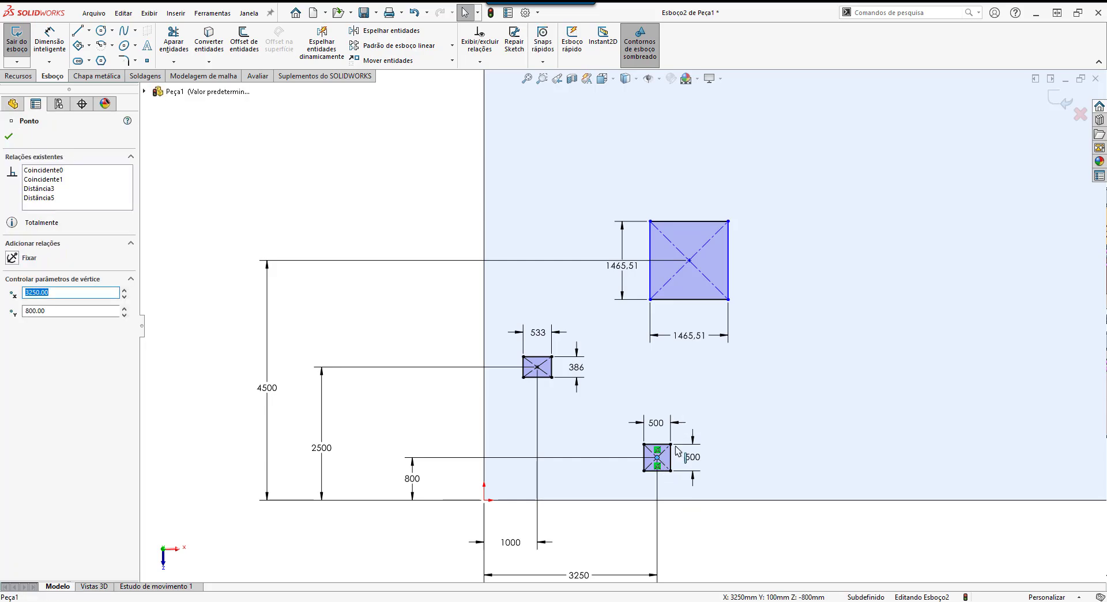
ctrl+click(689, 260)
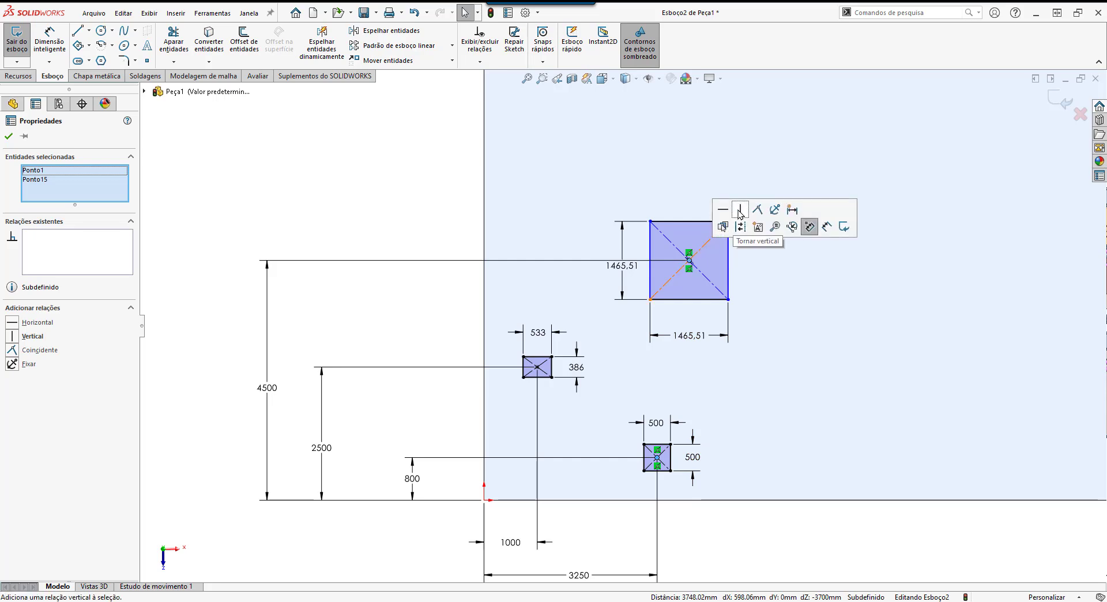
click(741, 209)
click(380, 194)
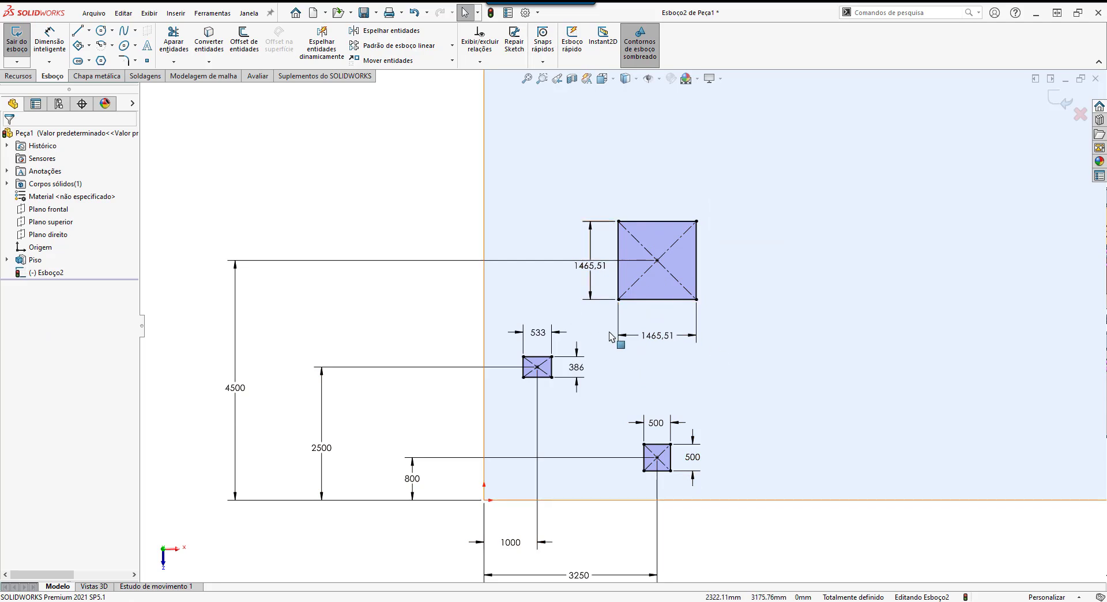
- Convert all four sides of the large 1465.51 mm square to construction geometry
scroll(718, 278, down, 3)
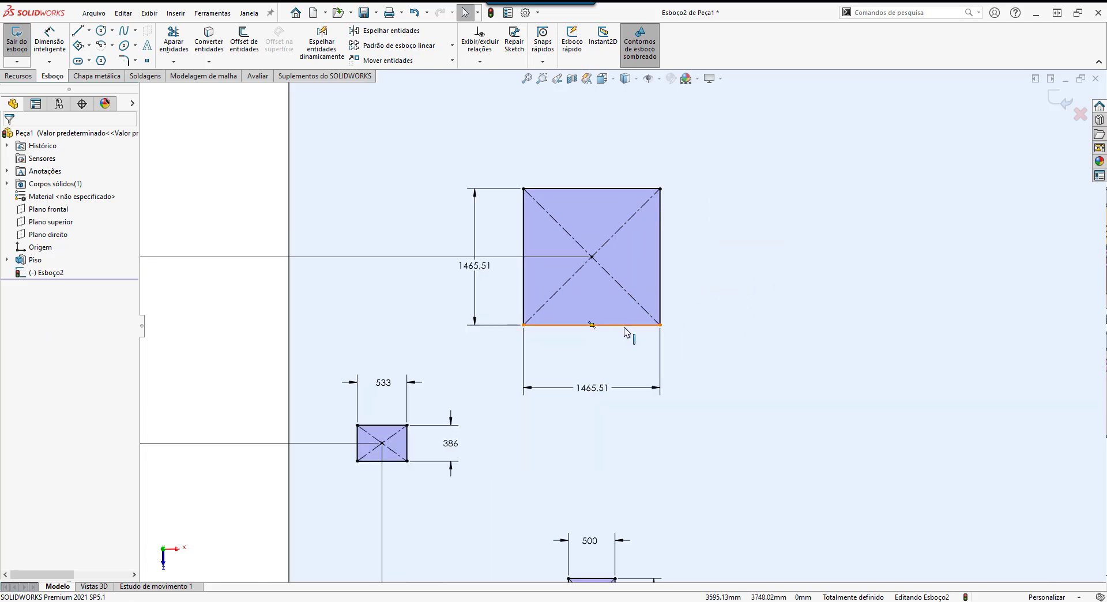
click(625, 327)
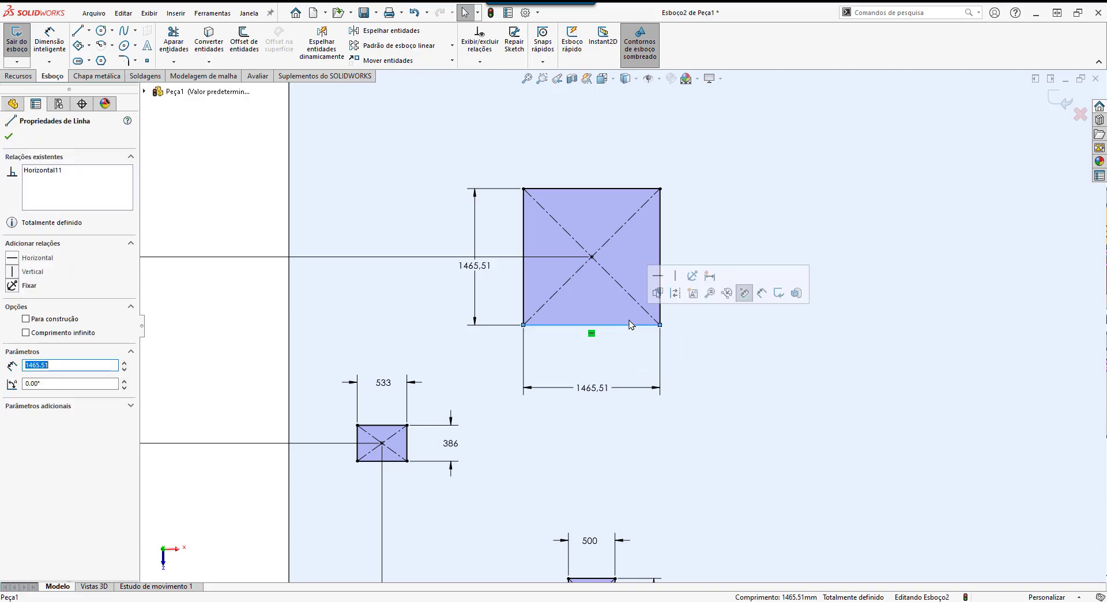
ctrl+click(661, 248)
ctrl+click(604, 189)
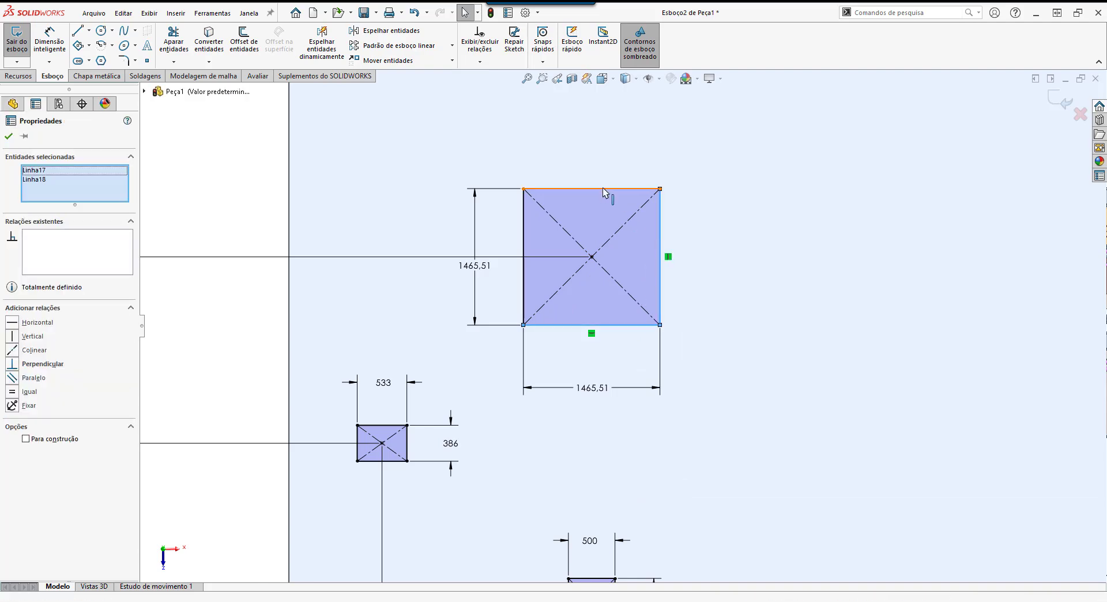
ctrl+click(524, 213)
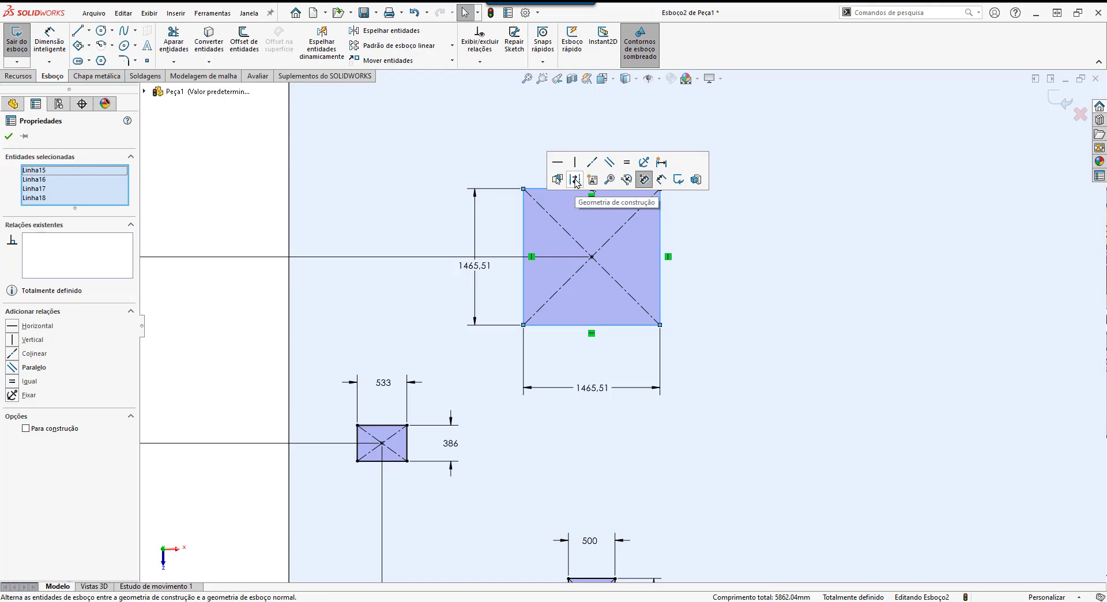
click(575, 180)
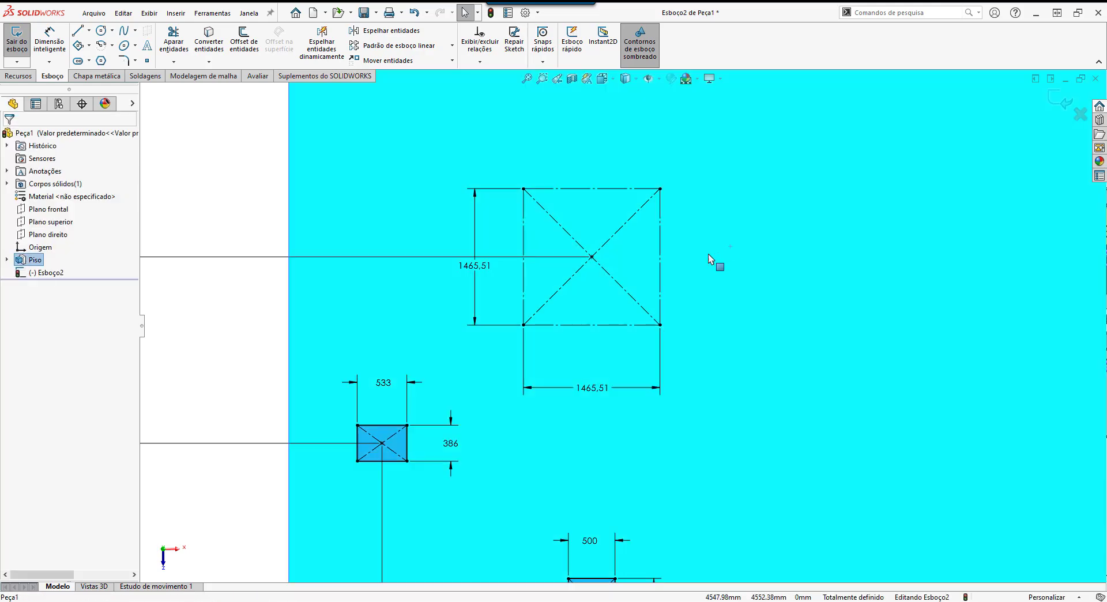
click(251, 196)
- Draw a tilted 3-point centre rectangle, about 471 by 488 mm, centred on the construction square's upper-left corner
scroll(292, 223, up, 1)
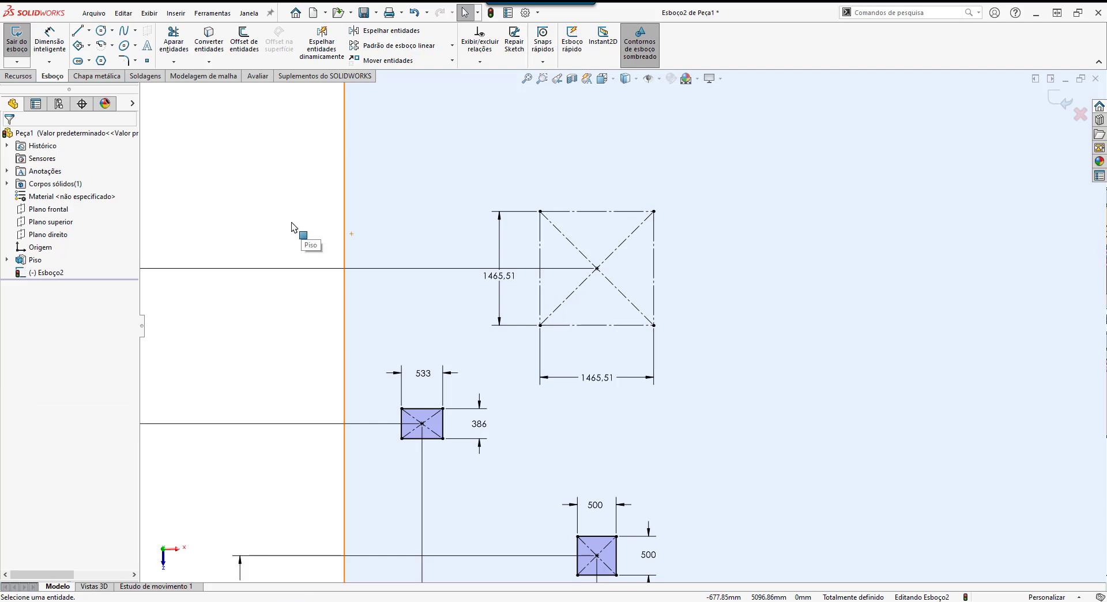
click(89, 46)
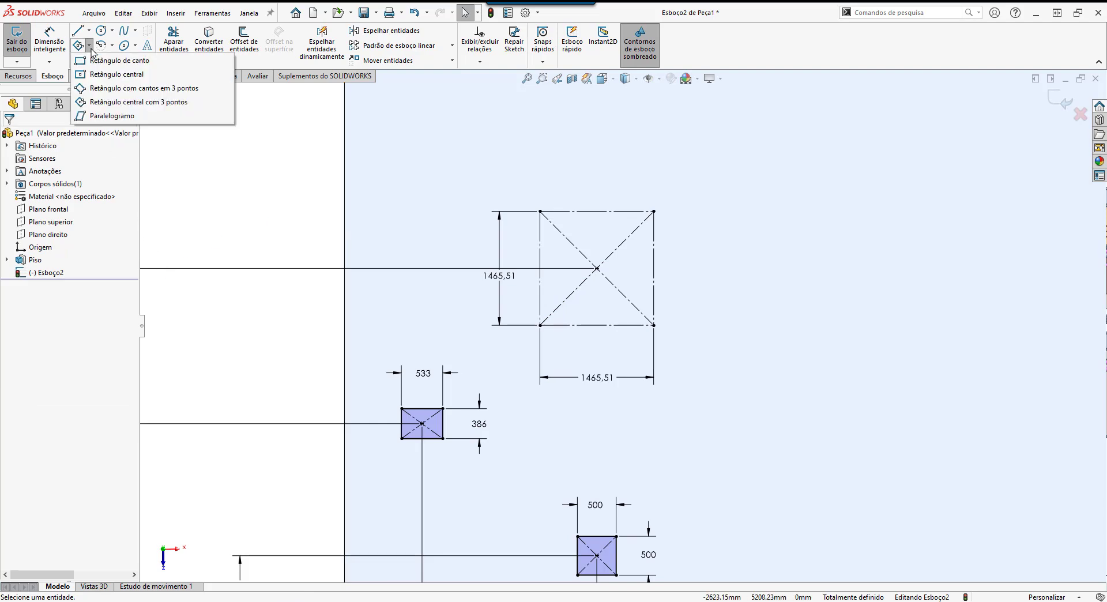
click(129, 107)
scroll(603, 207, down, 2)
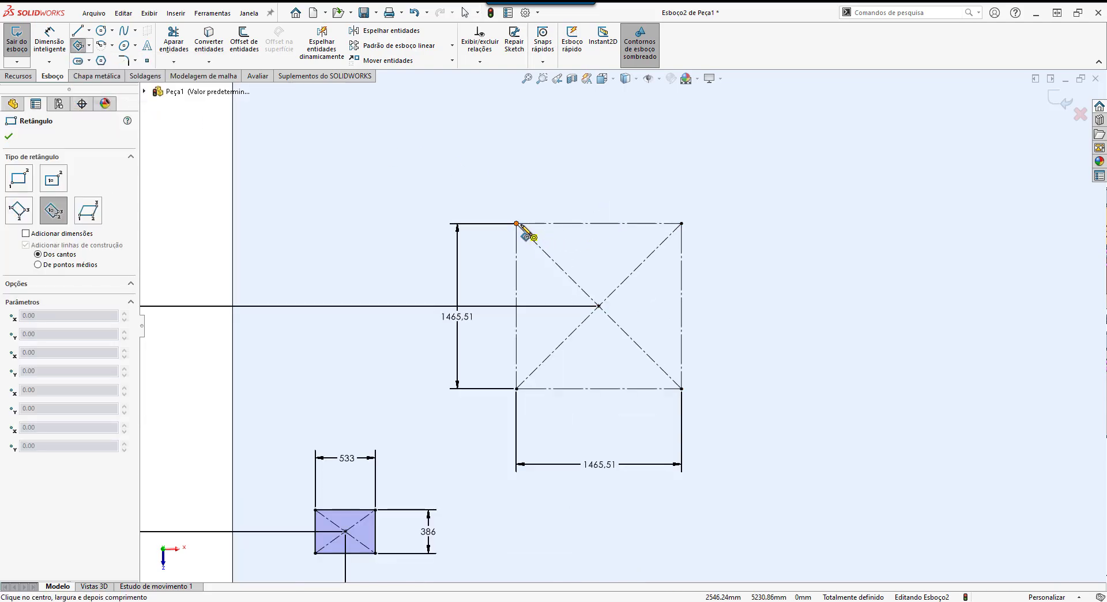
click(516, 224)
click(538, 207)
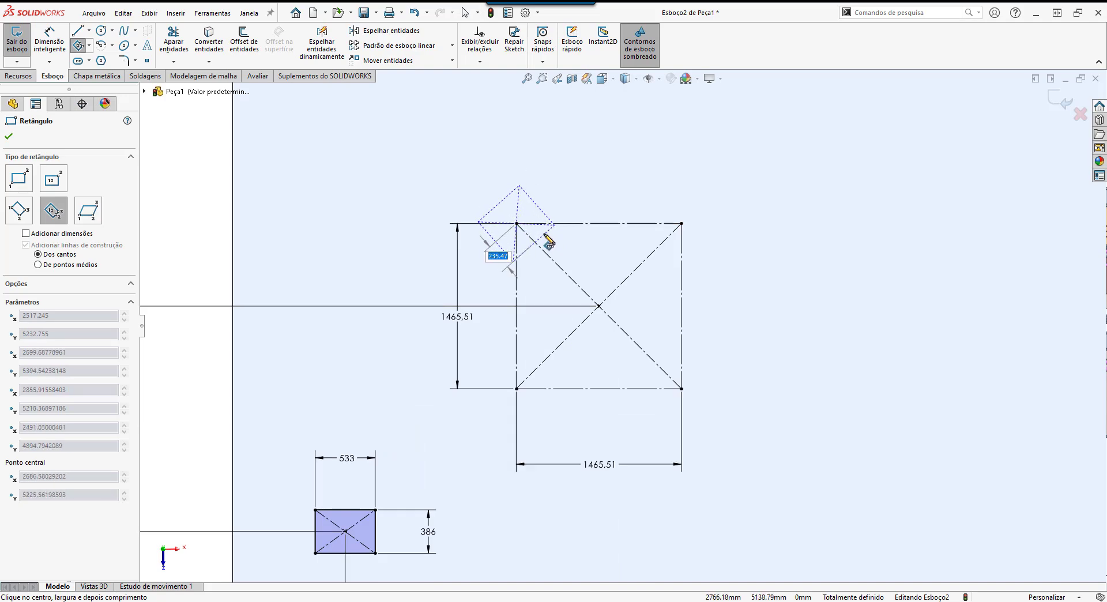
click(546, 239)
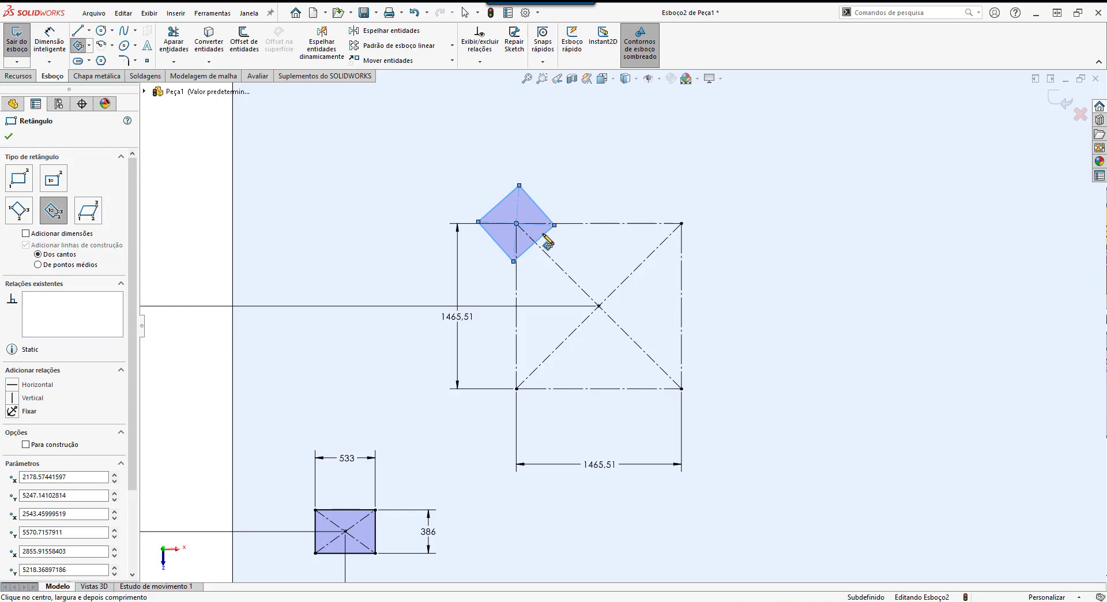
key(Escape)
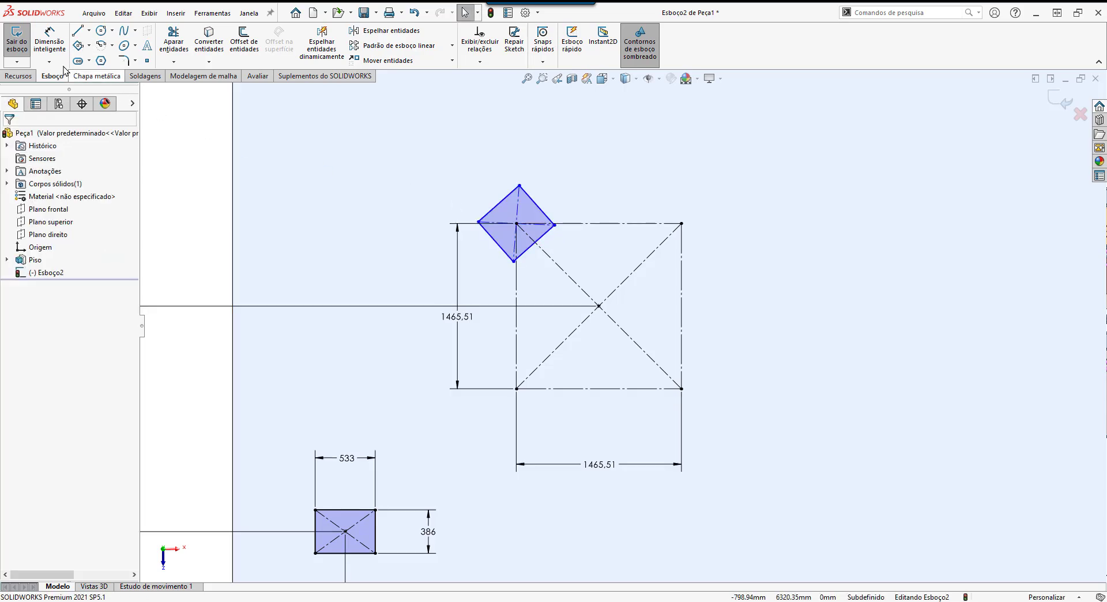
- Dimension the upper-right side of the tilted rectangle as 250 mm
click(49, 40)
scroll(458, 149, down, 2)
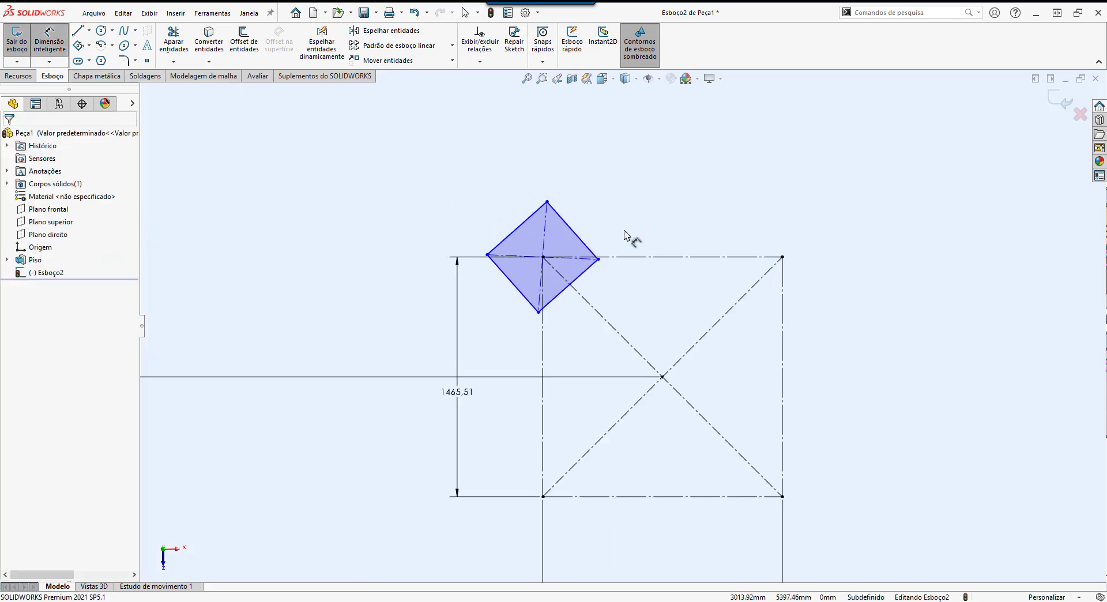
click(577, 234)
click(587, 218)
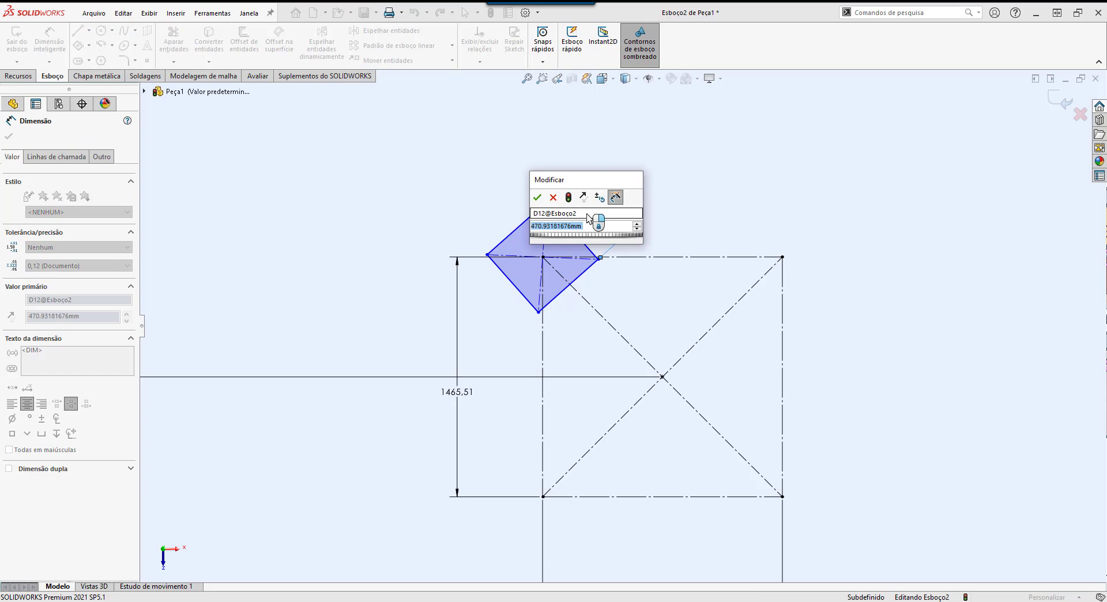
text(250)
key(Return)
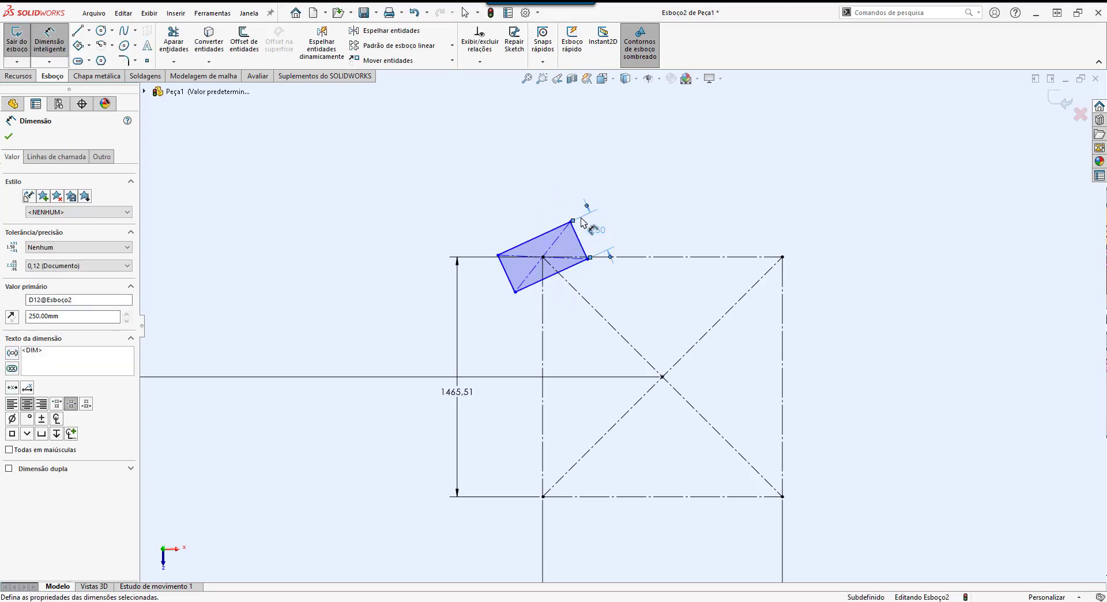
- Dimension the upper-left side of the tilted rectangle as 250 mm
click(536, 238)
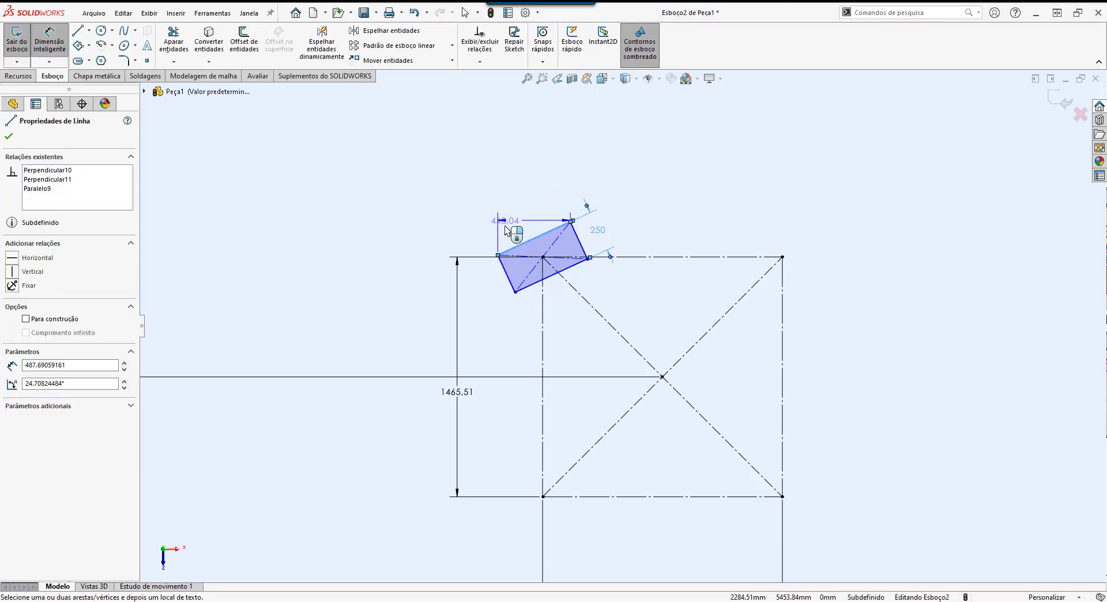
click(522, 234)
text(25)
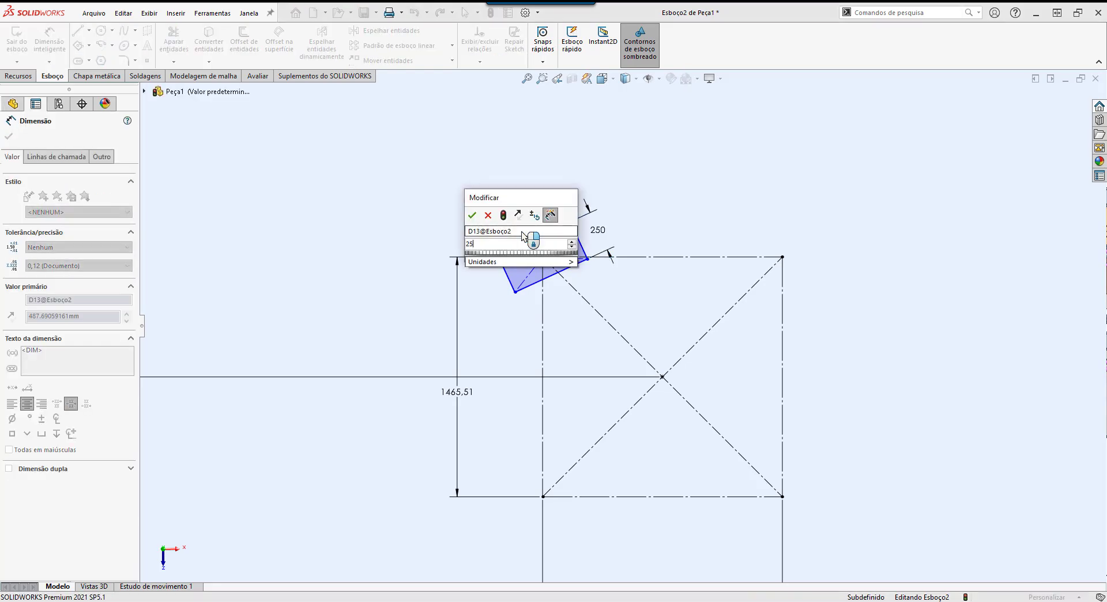
key(Return)
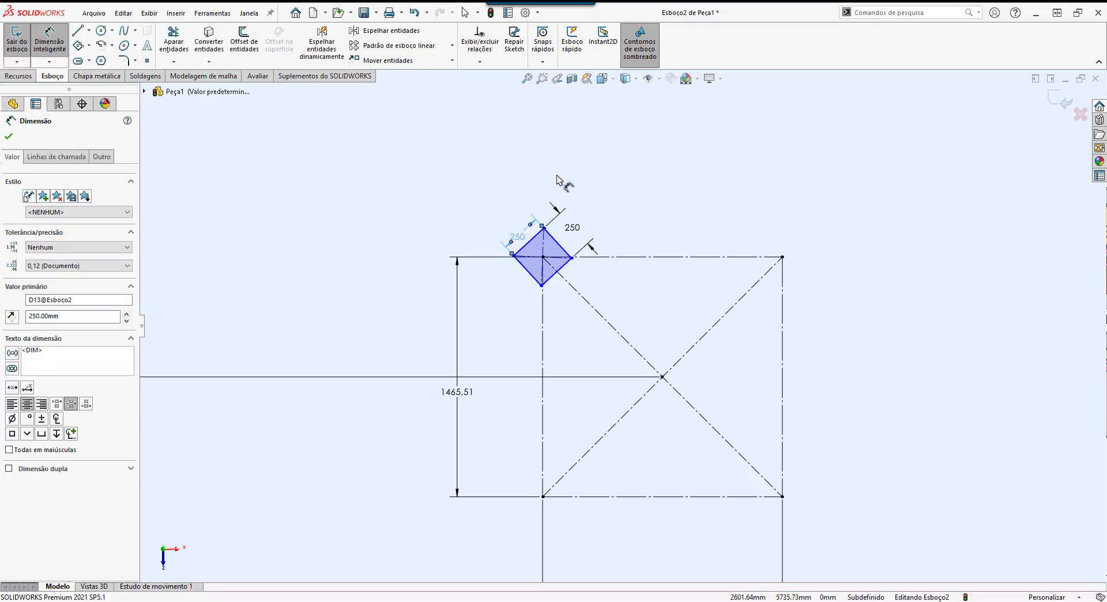
key(Escape)
key(Escape)
- Make the tilted square's nearly horizontal diagonal collinear with the top edge of the large construction square
scroll(635, 334, down, 8)
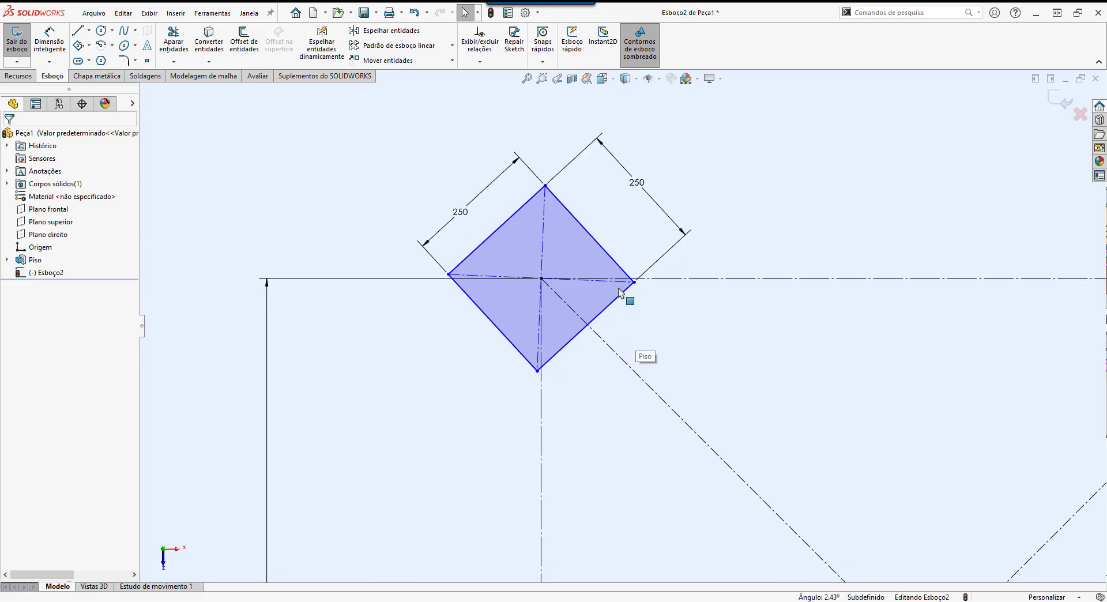
scroll(576, 278, down, 3)
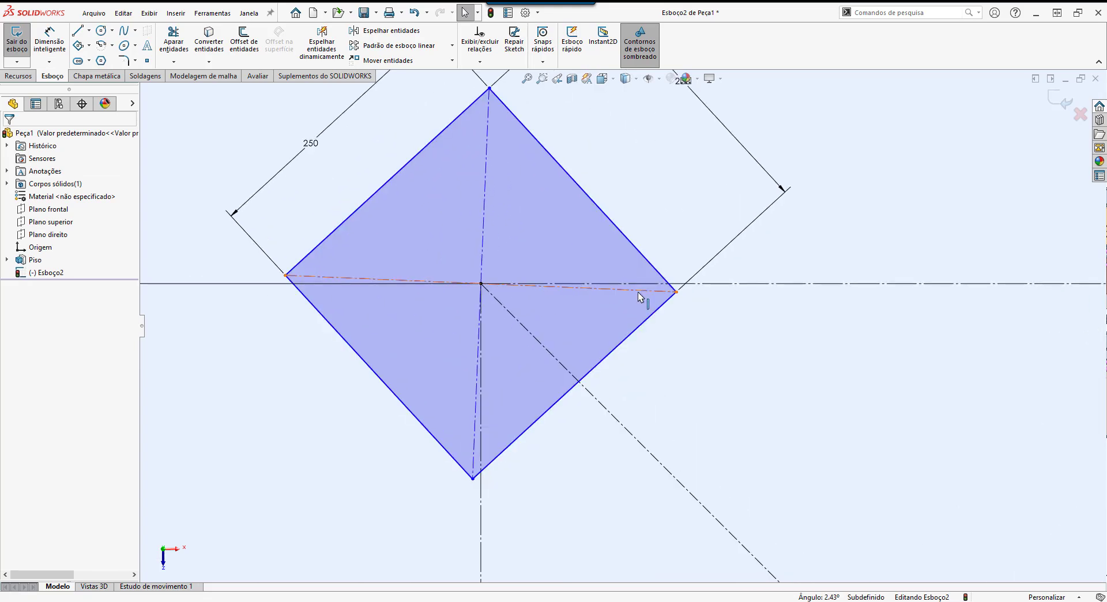
click(638, 292)
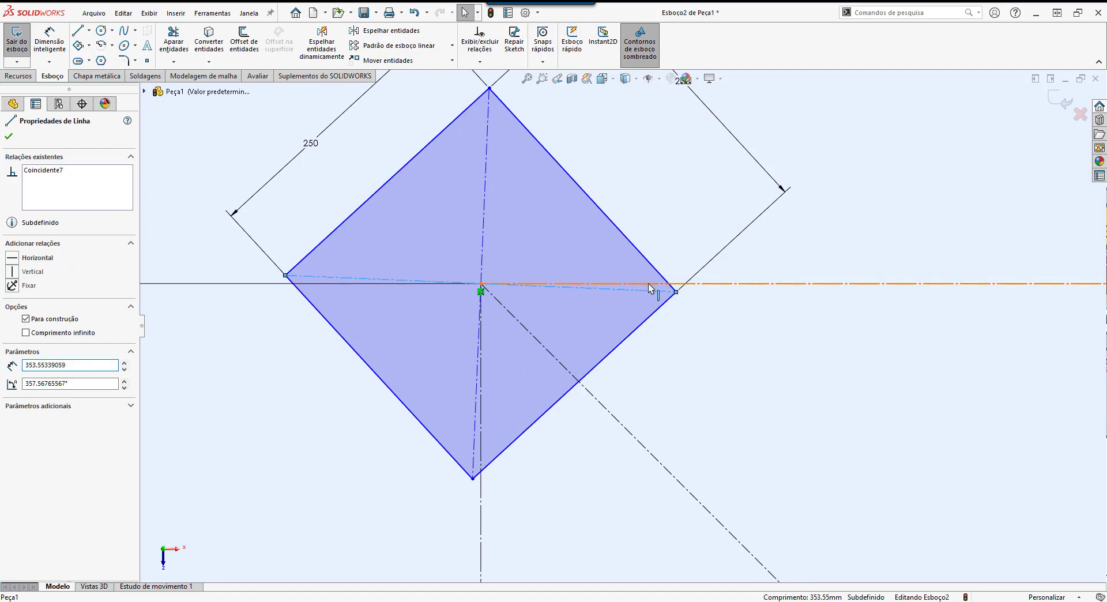
ctrl+click(648, 284)
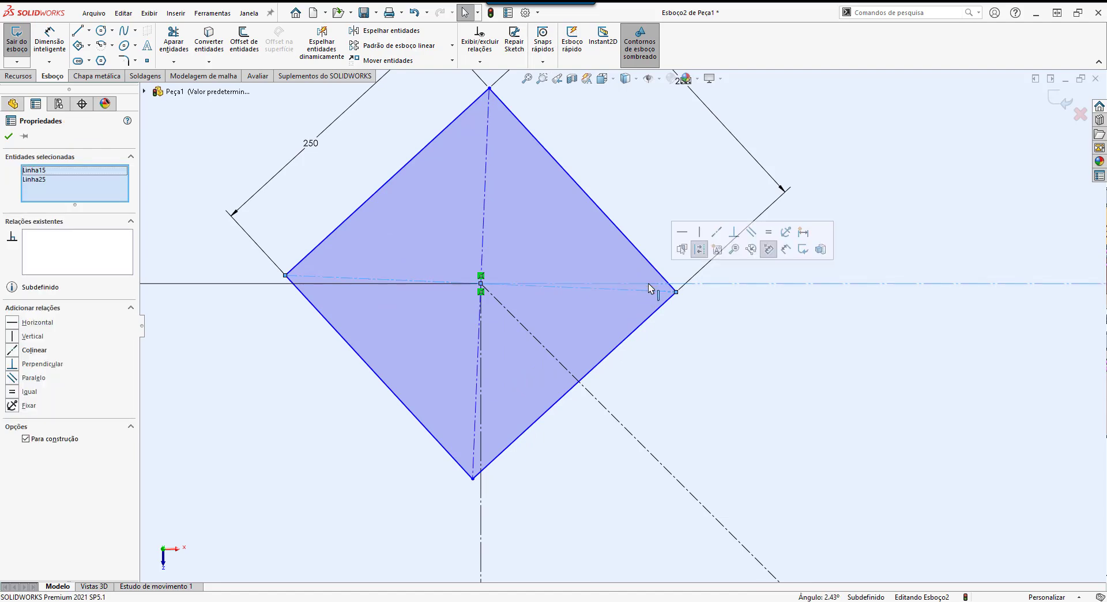
click(718, 249)
click(729, 338)
scroll(728, 338, up, 5)
scroll(545, 323, up, 3)
scroll(316, 334, down, 2)
click(316, 333)
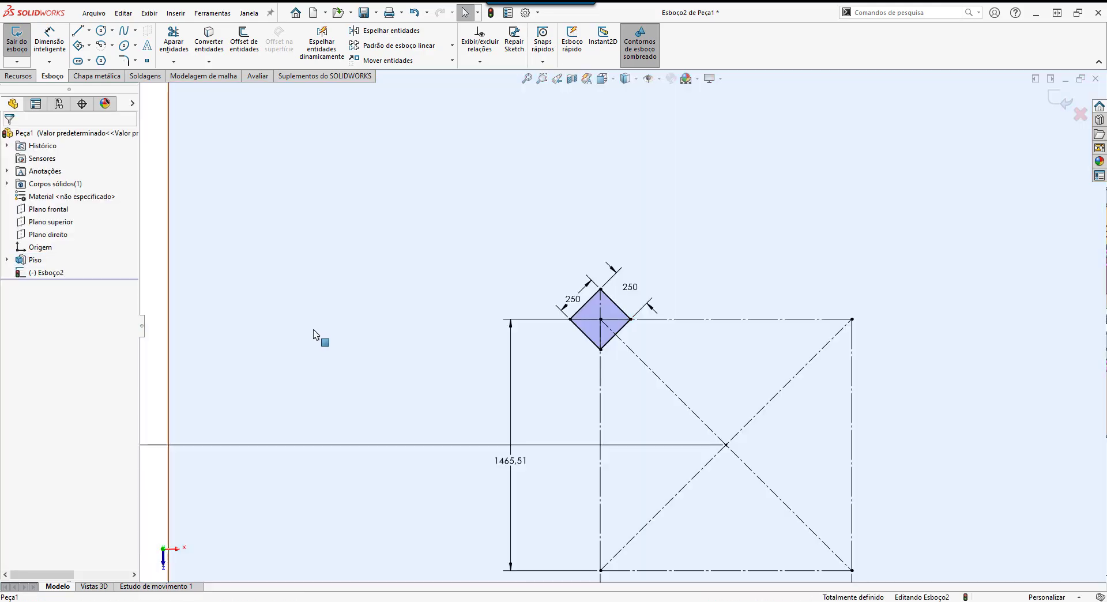
- Rebuild the sketch and set up a linear sketch pattern with 2 instances at 1465.51 mm spacing along both X and Y
scroll(700, 335, down, 2)
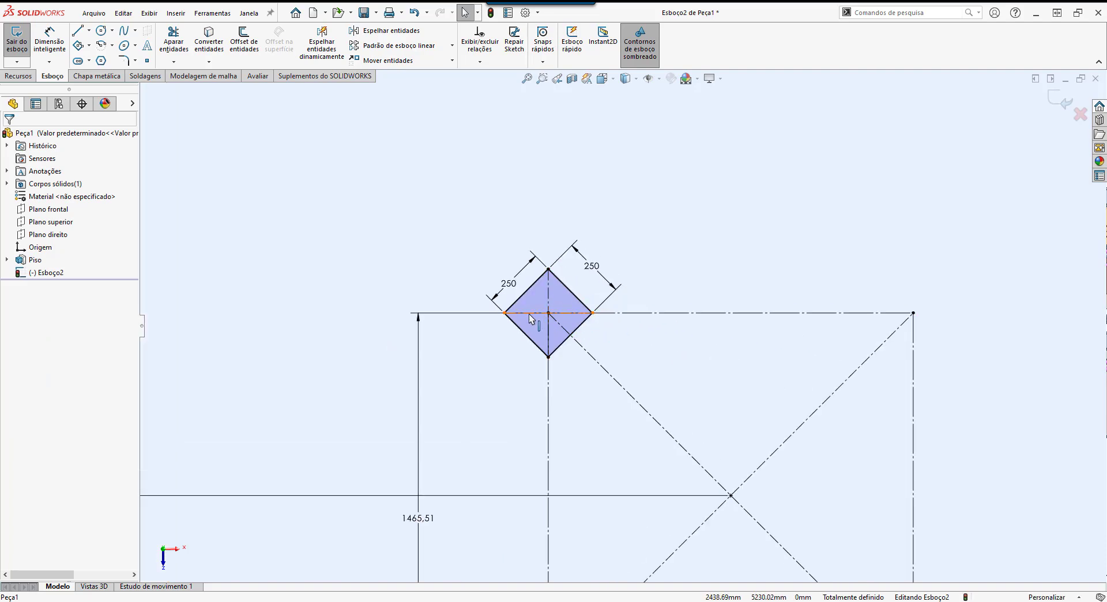
scroll(623, 327, up, 1)
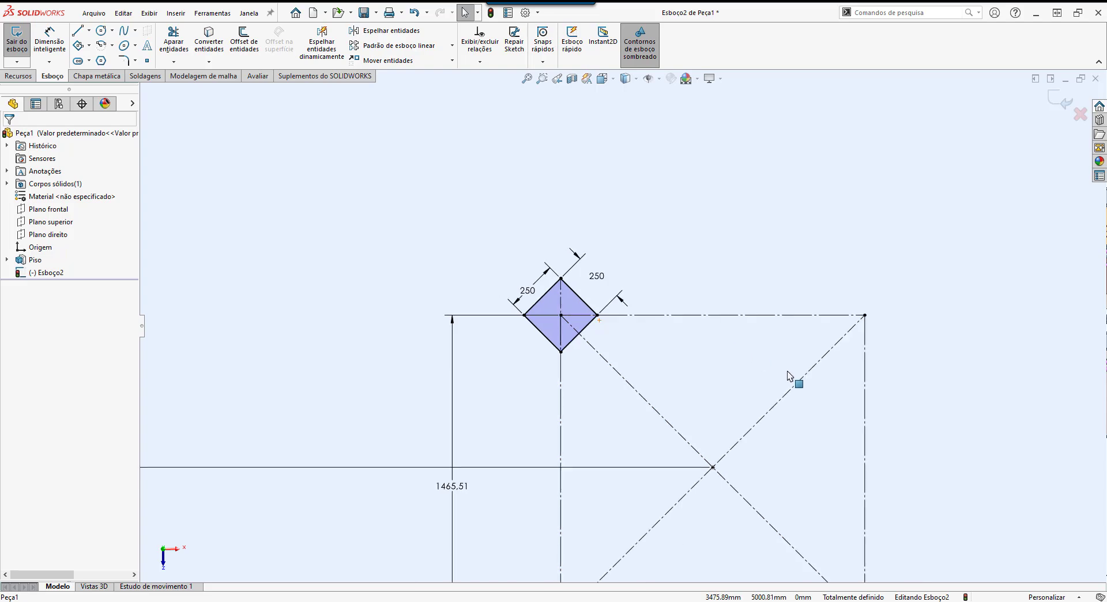
scroll(789, 375, up, 2)
key(ctrl+b)
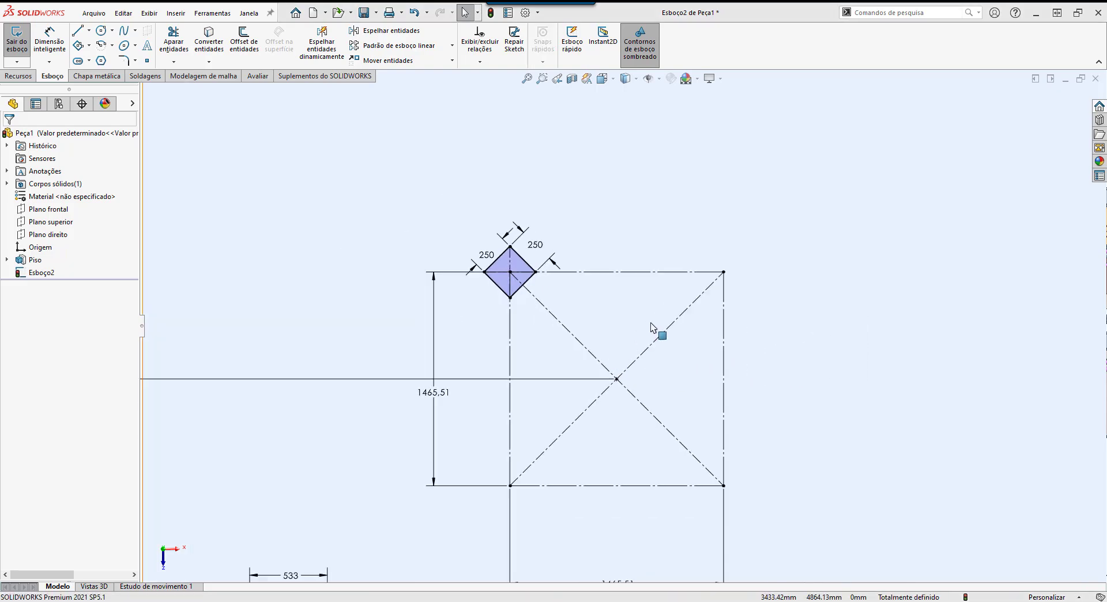
click(398, 46)
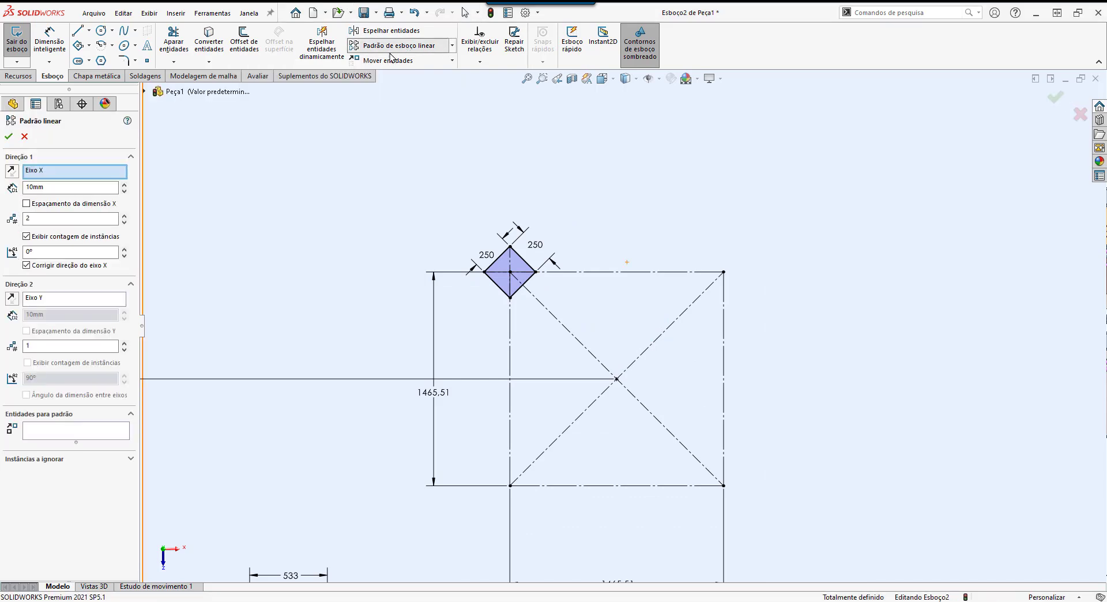
double_click(55, 188)
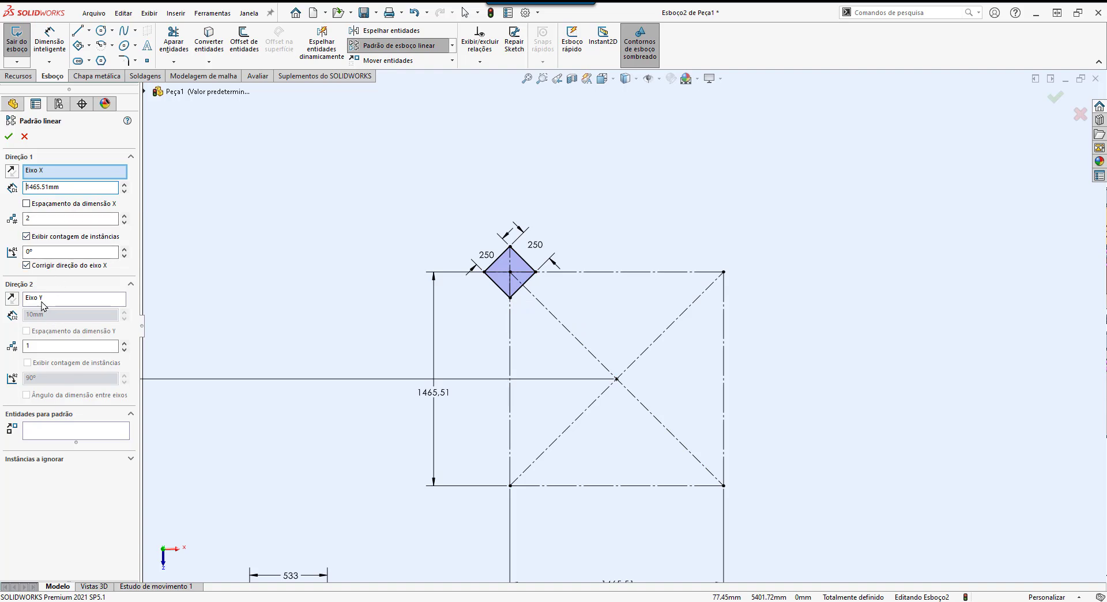
click(38, 349)
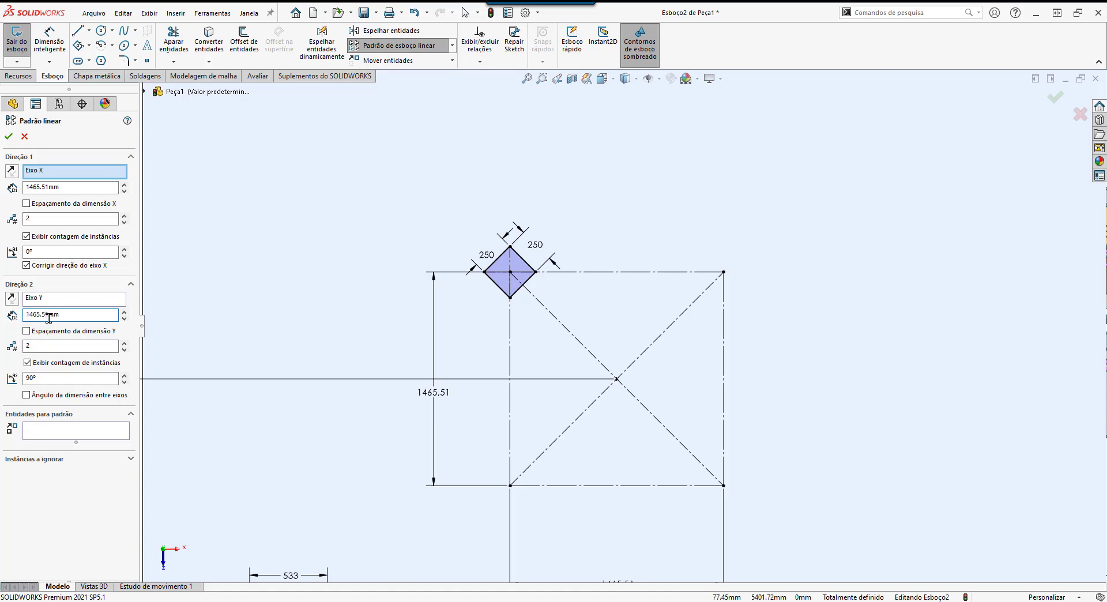
- Pattern the tilted square's four sides onto the construction square's other corners, with direction 2 reversed to run downward
click(70, 434)
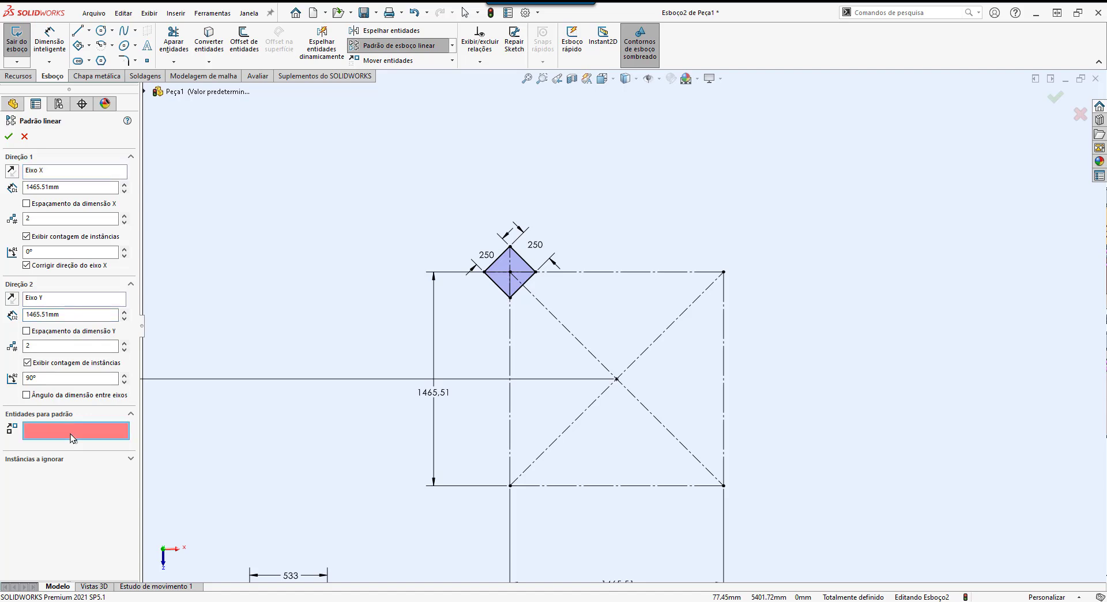
click(497, 287)
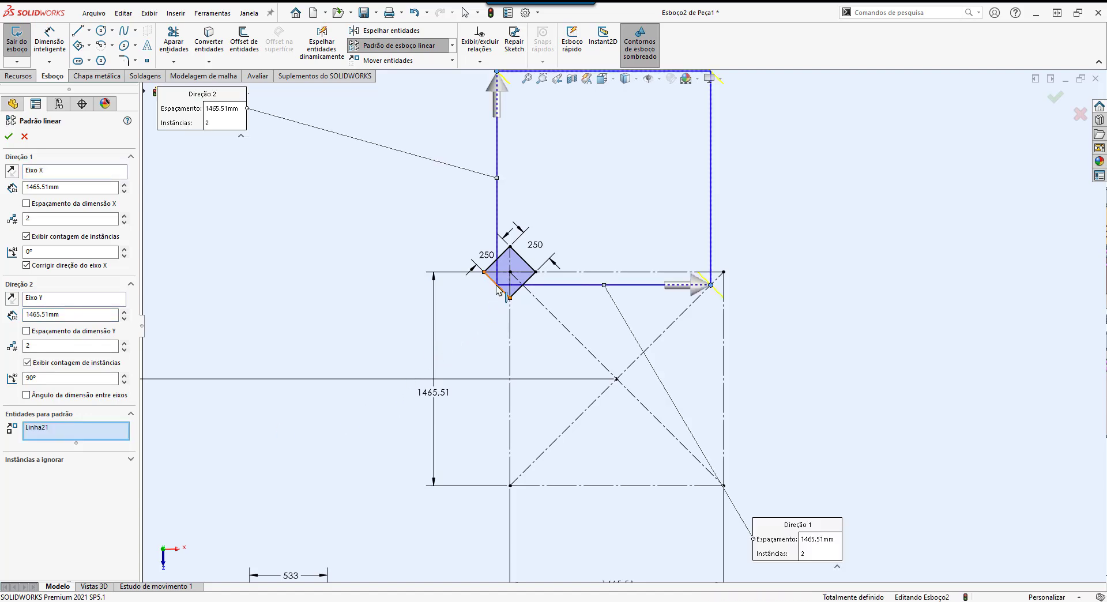
click(530, 277)
click(502, 256)
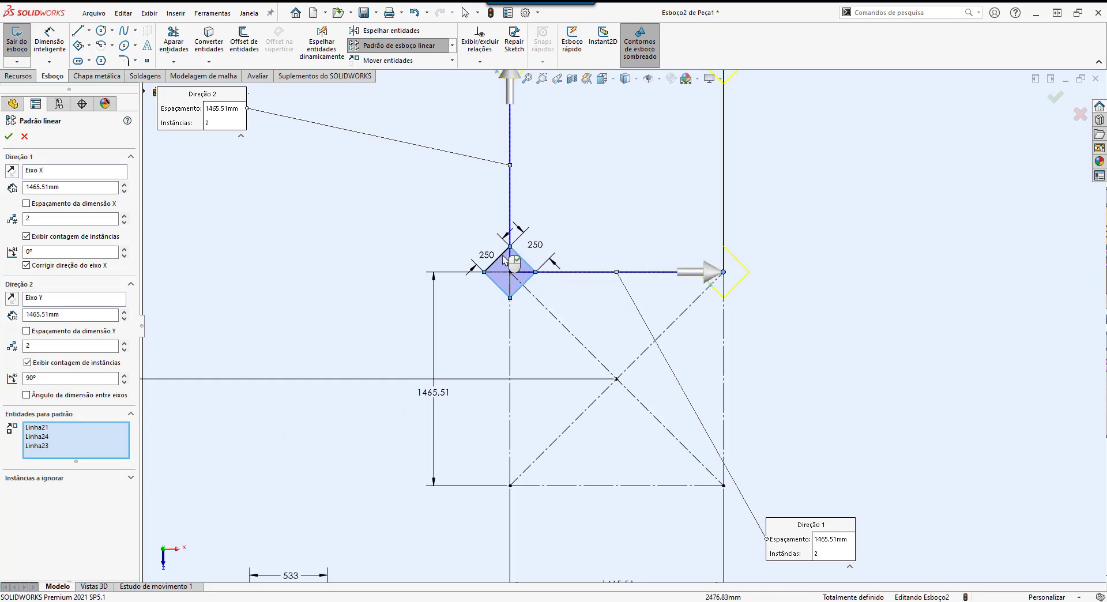
click(502, 258)
key(z)
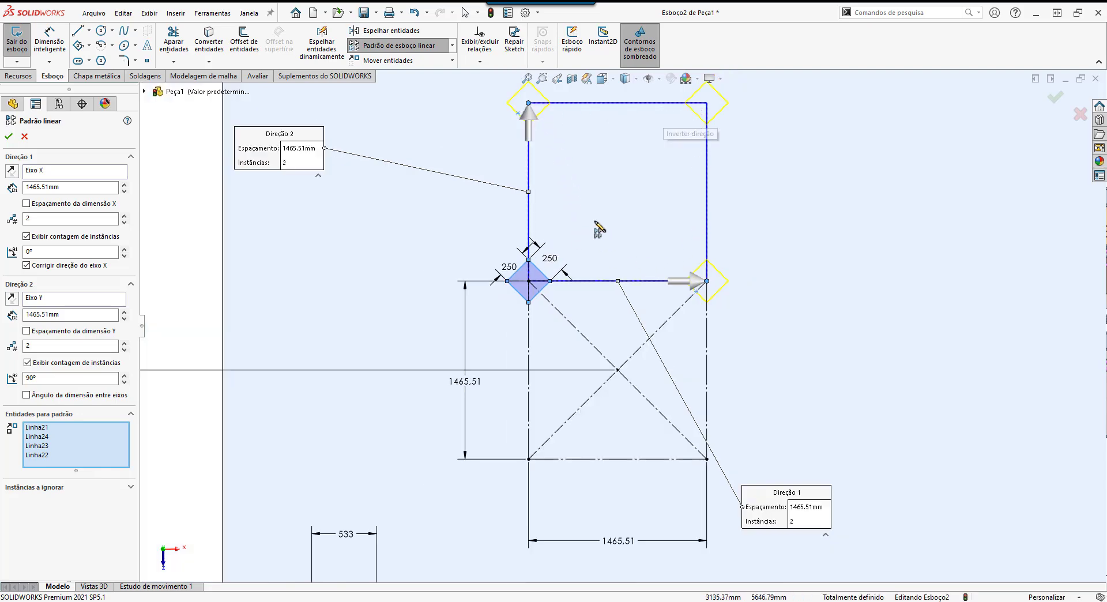
click(528, 122)
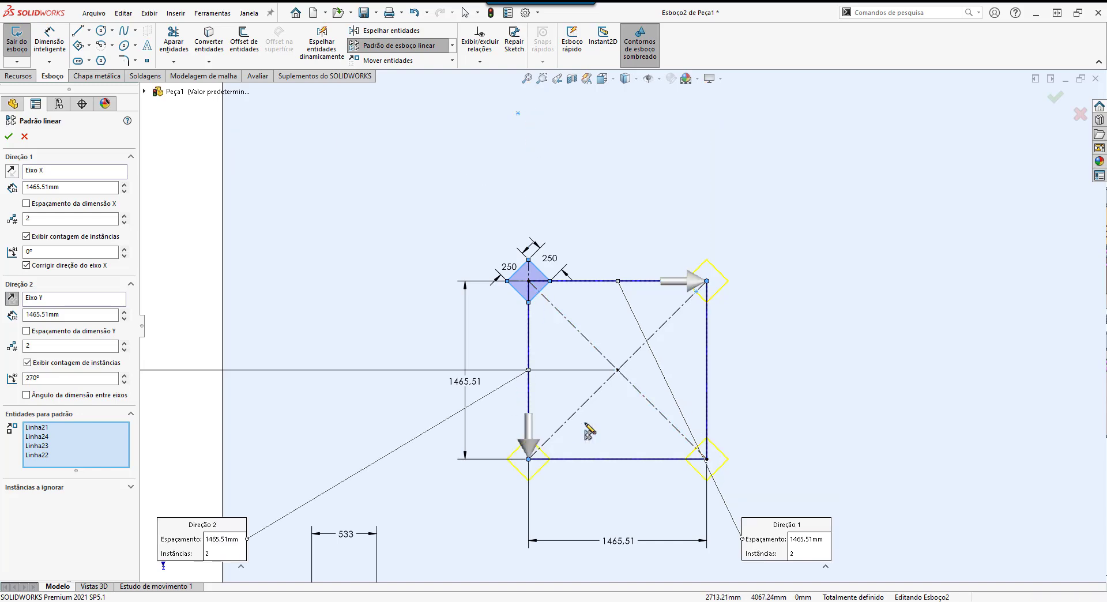
scroll(704, 431, up, 1)
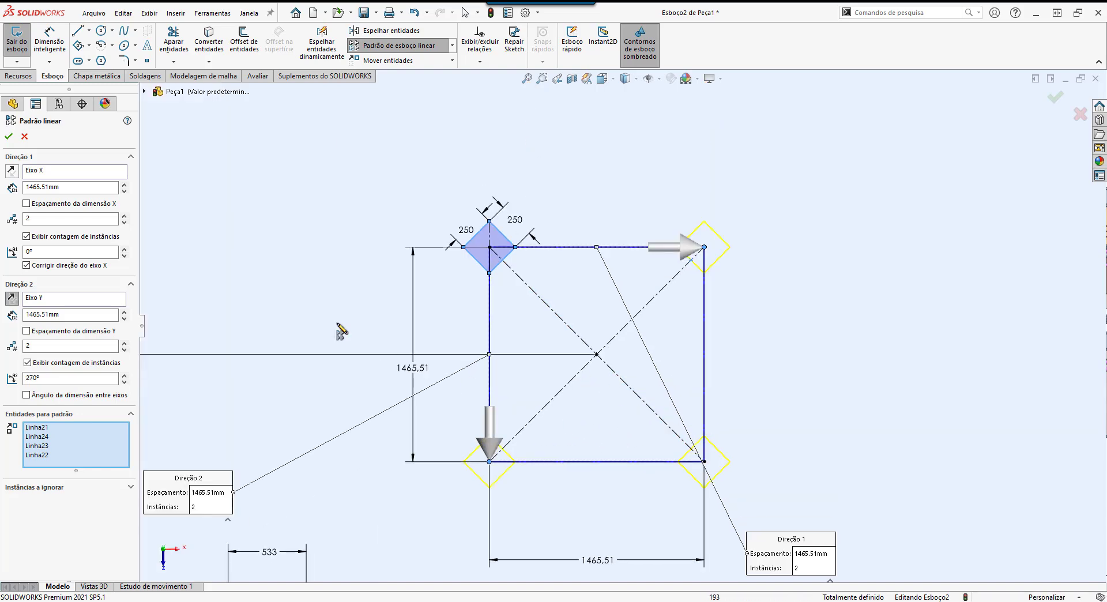
click(9, 137)
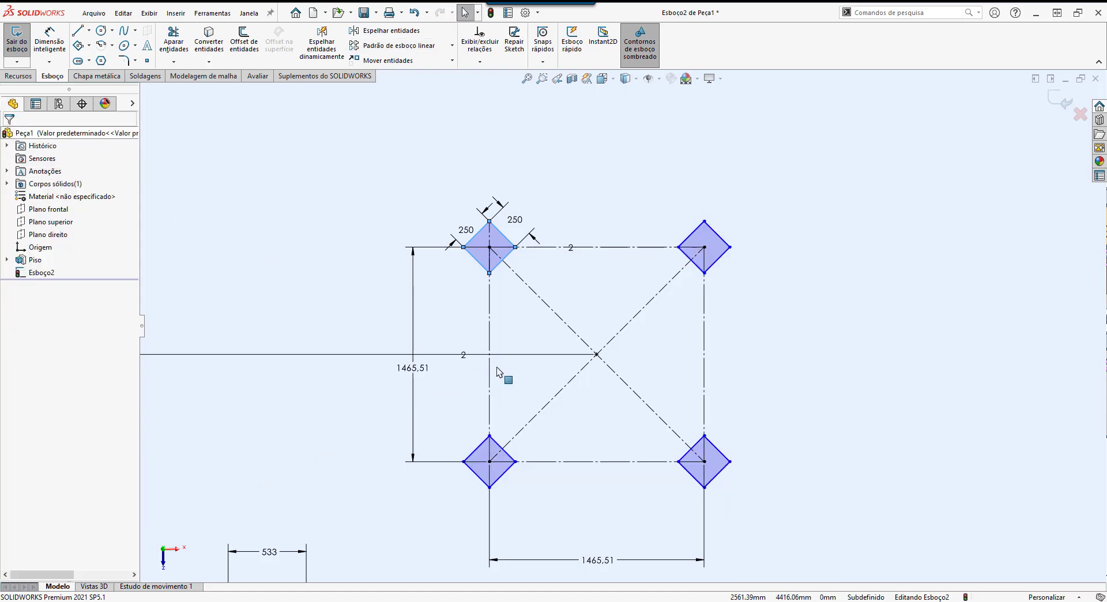
- Add a horizontal relation between the upper-right tilted square's left vertex and the construction square's upper-right corner
scroll(502, 375, down, 3)
scroll(638, 274, up, 1)
scroll(639, 274, up, 3)
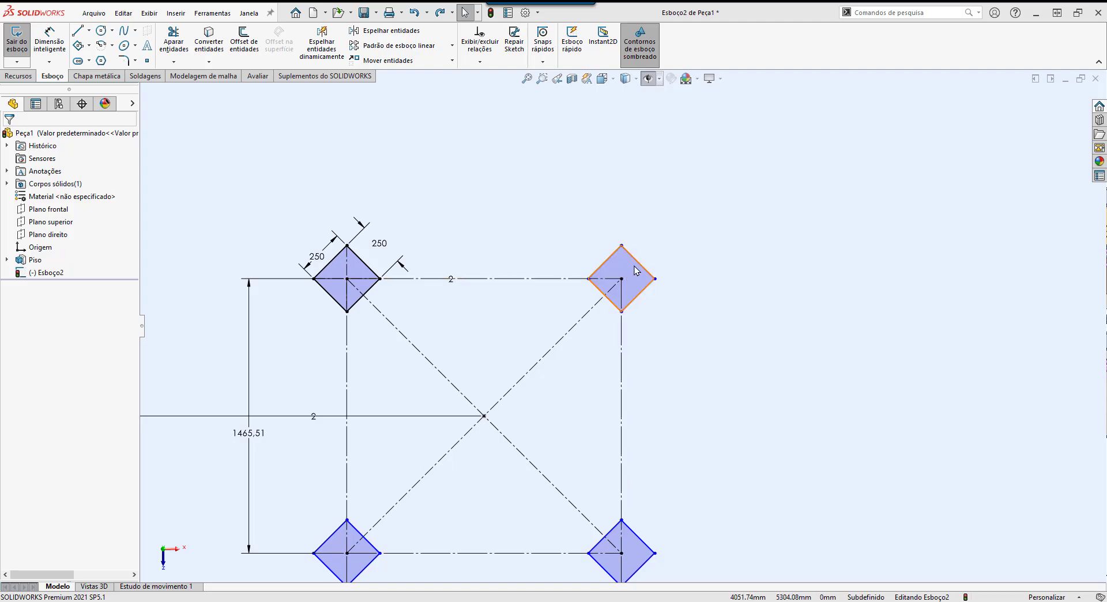
scroll(633, 291, up, 2)
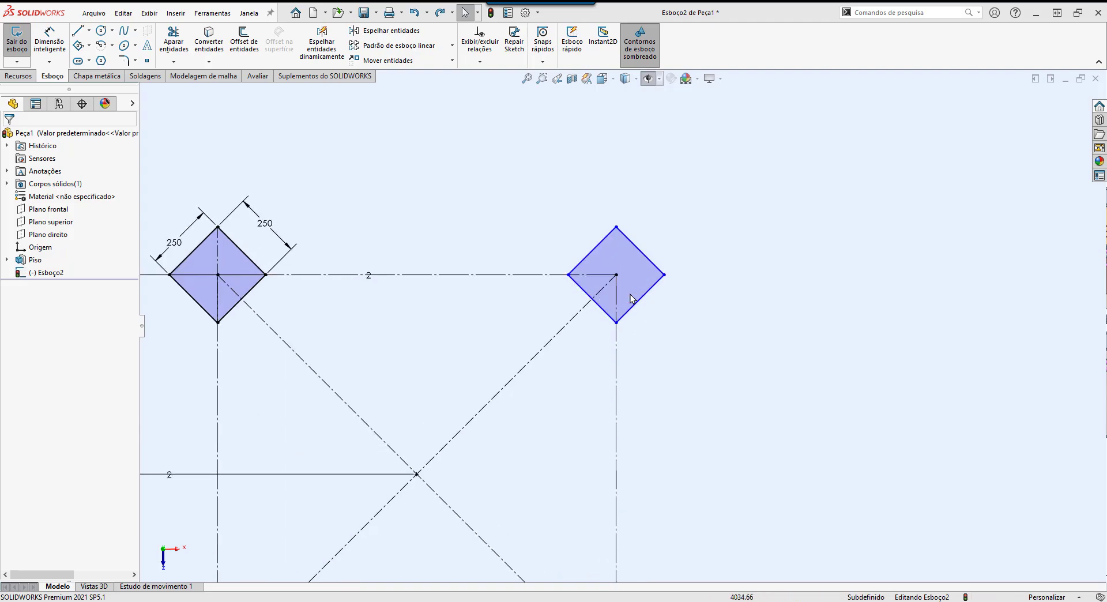
click(569, 276)
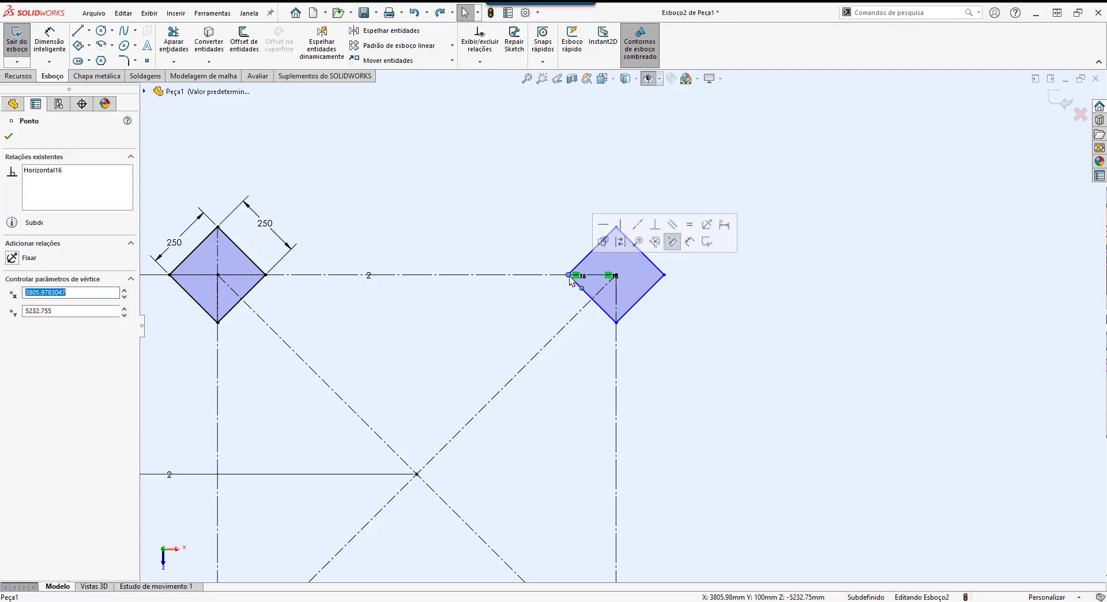
ctrl+click(617, 275)
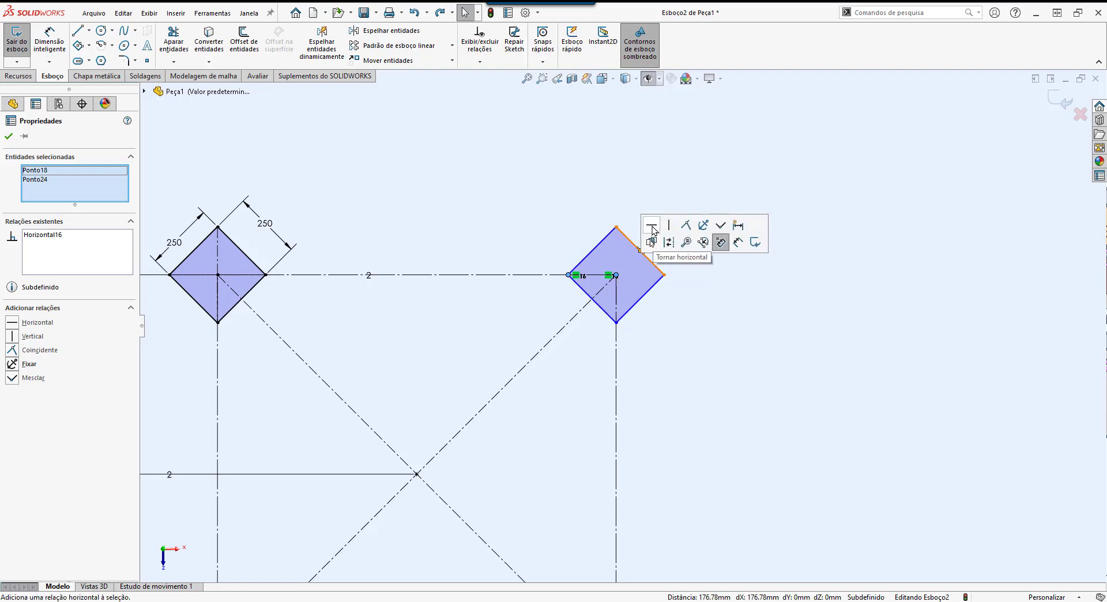
- Add a vertical relation between the upper-right tilted square's bottom vertex and the construction square's upper-right corner
click(616, 323)
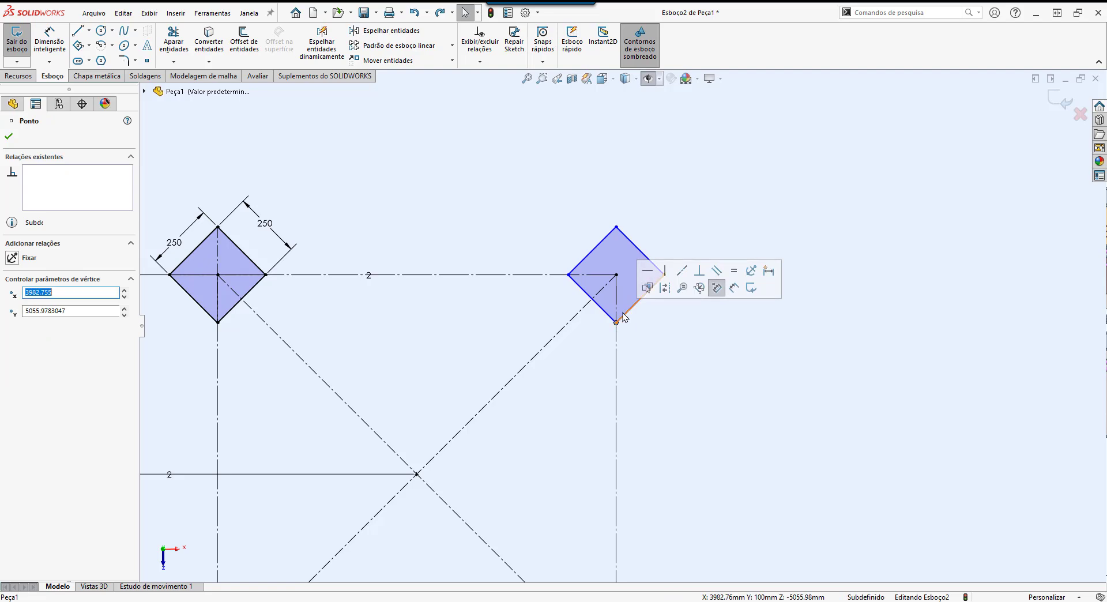
ctrl+click(616, 276)
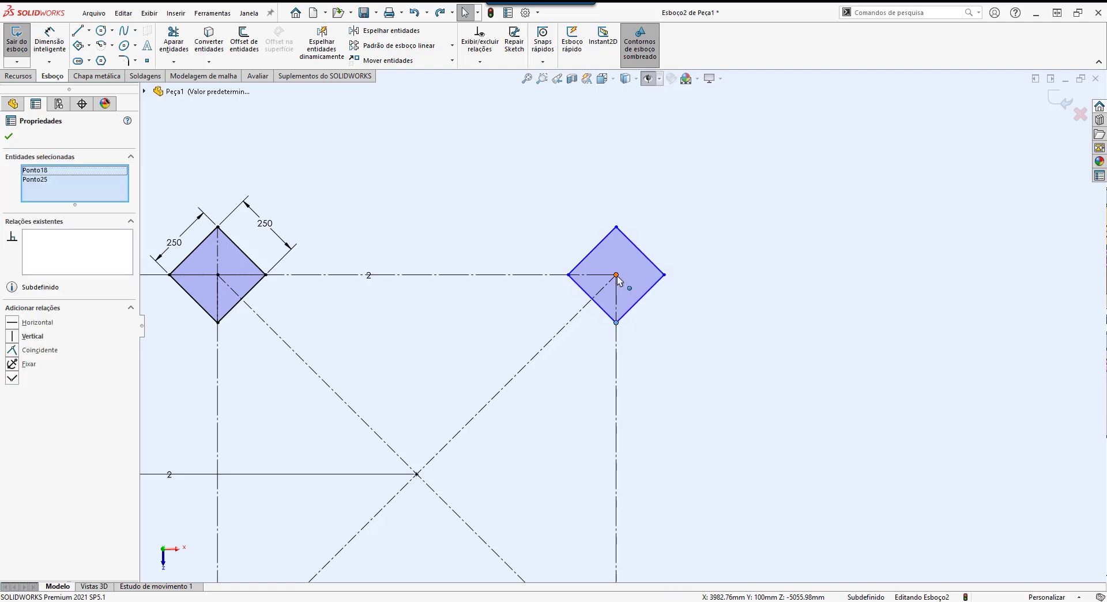
click(668, 230)
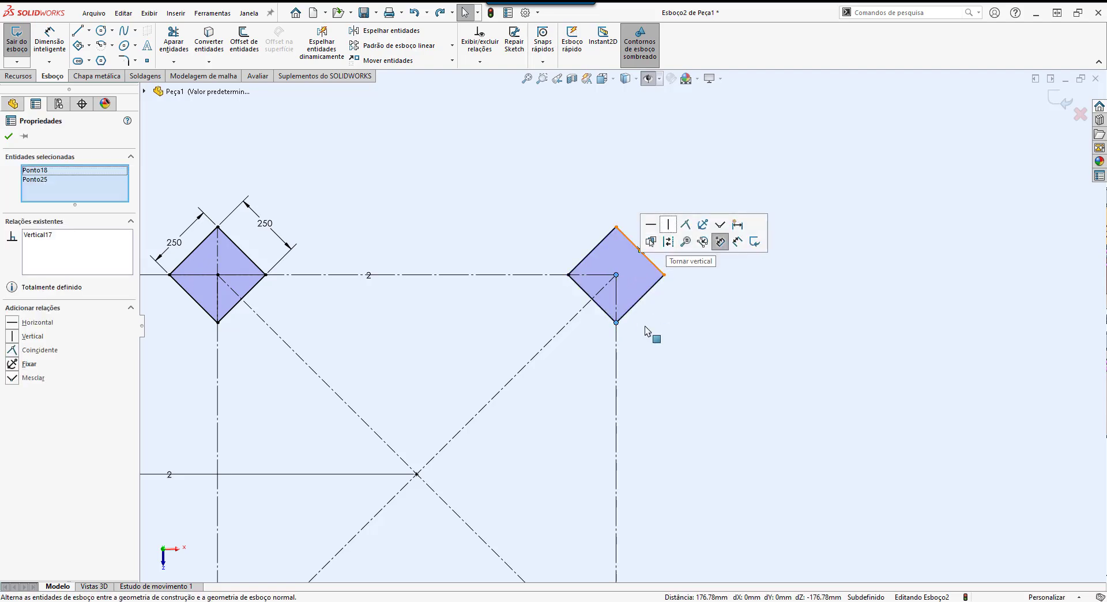
scroll(633, 388, up, 4)
scroll(639, 464, down, 5)
key(Escape)
- Add a horizontal relation between the lower-right tilted square's left vertex and the construction square's lower-right corner
click(555, 394)
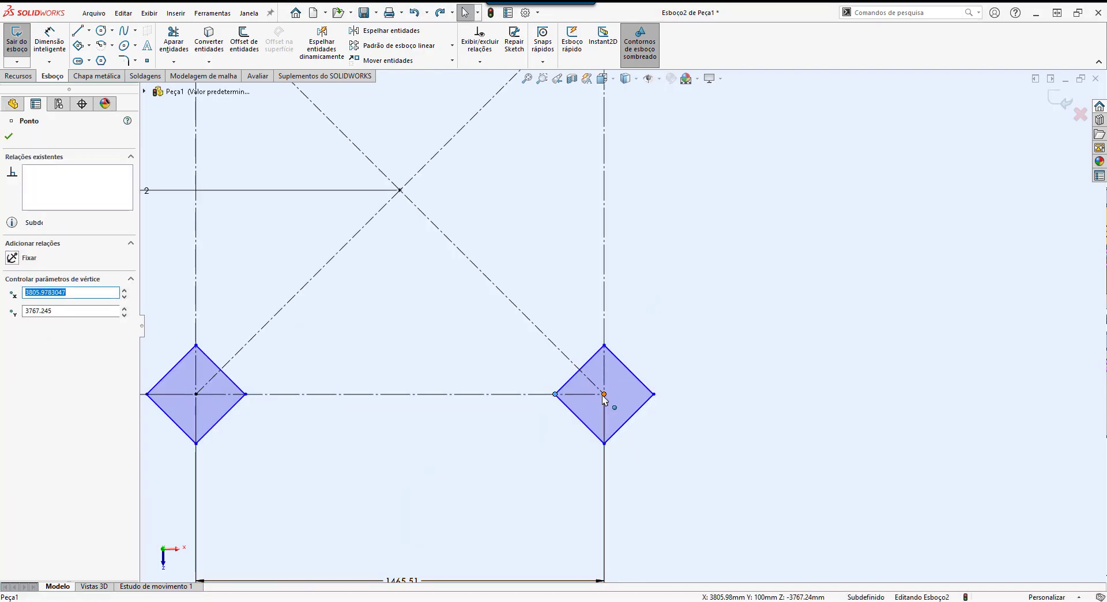
ctrl+click(604, 394)
click(635, 348)
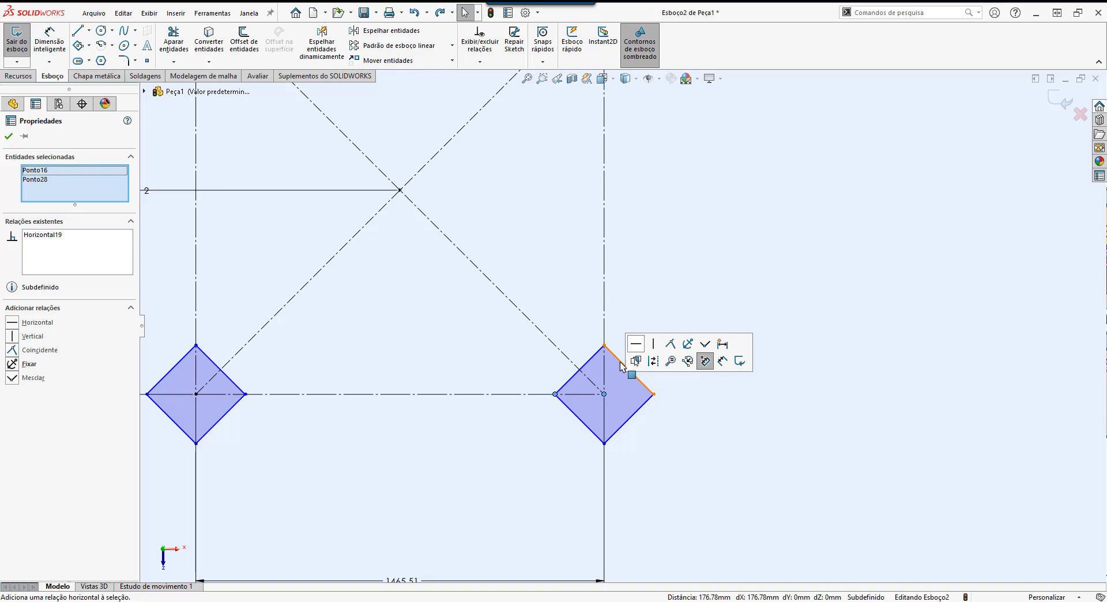
- Add a vertical relation between the lower-right tilted square's top vertex and the construction square's lower-right corner
click(604, 345)
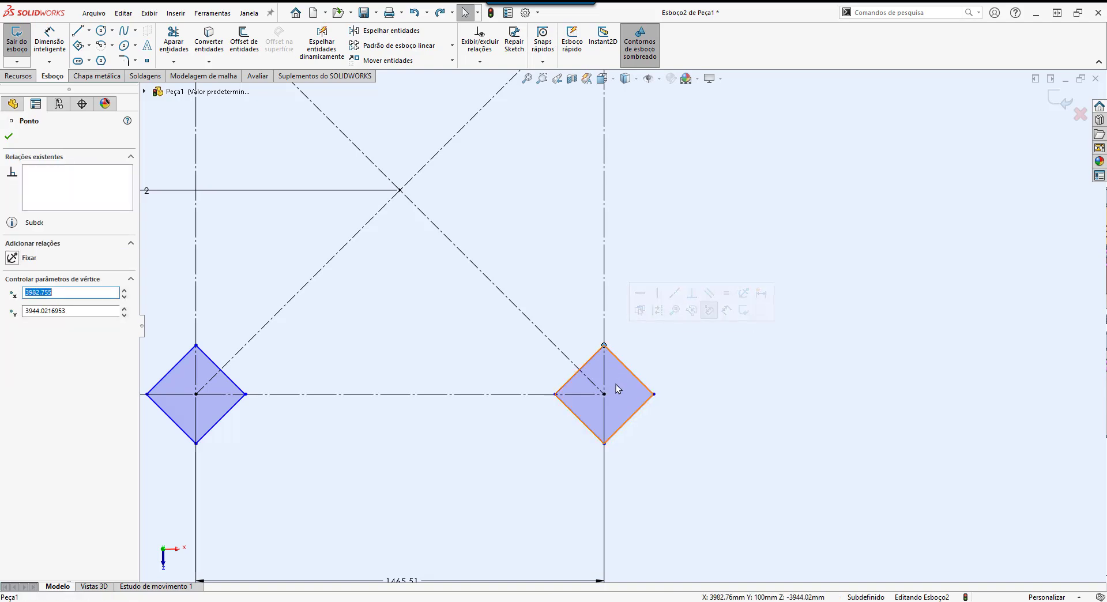
ctrl+click(604, 395)
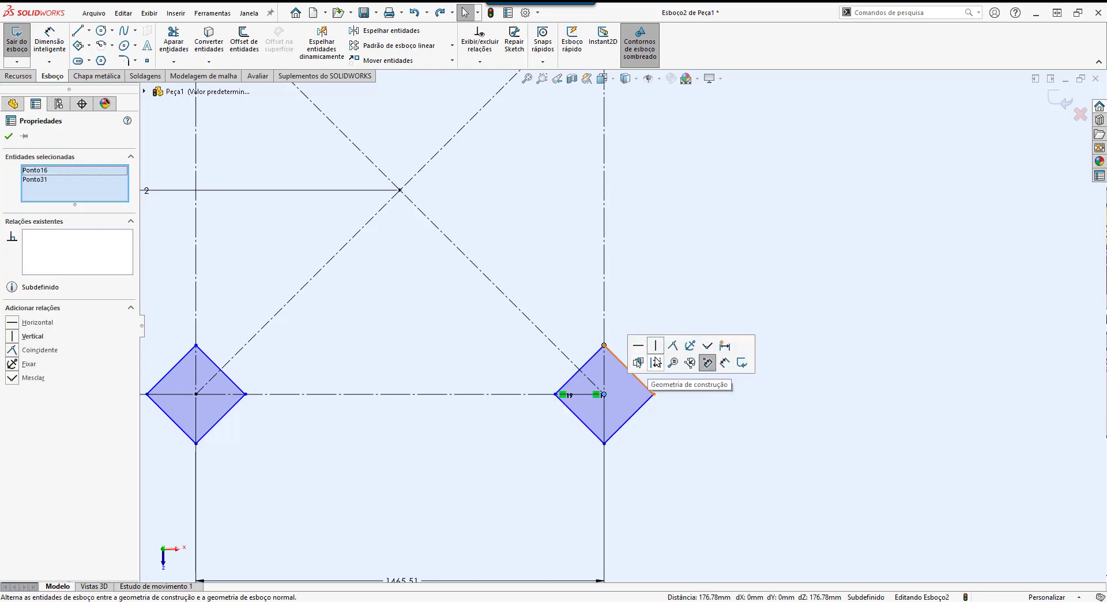
click(642, 362)
key(z)
key(z)
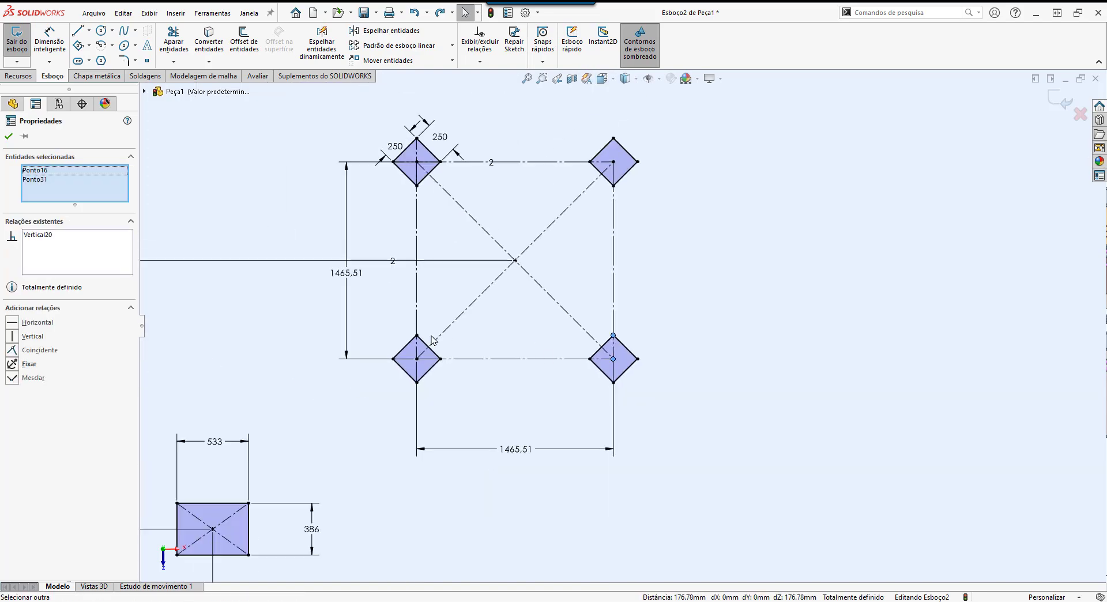
- Examine the four tilted squares and the complete dimensioned sketch on the slab
scroll(427, 364, down, 1)
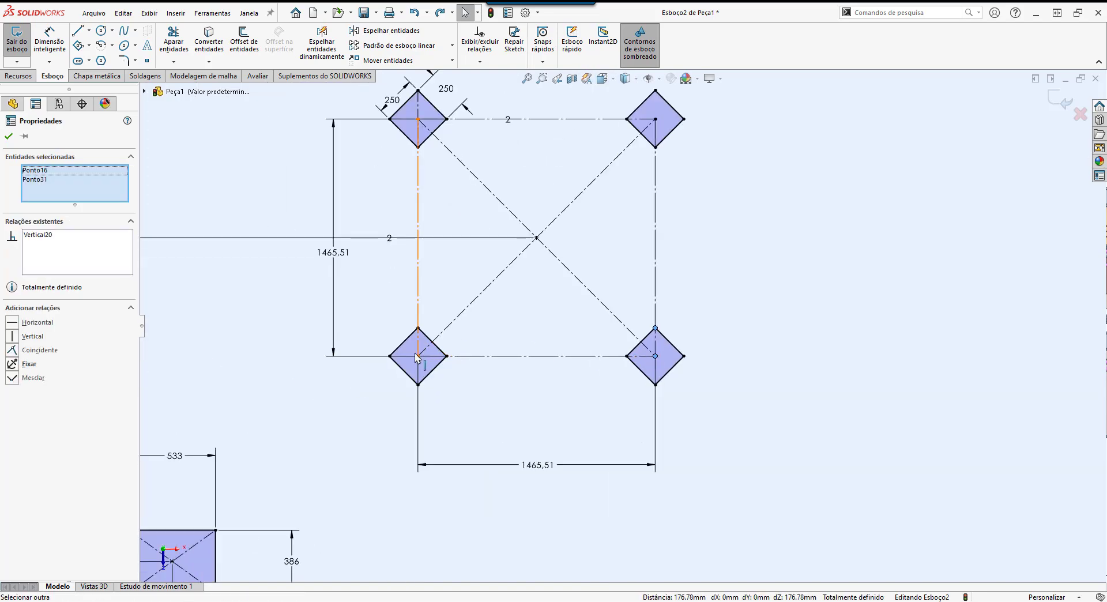
key(z)
key(z)
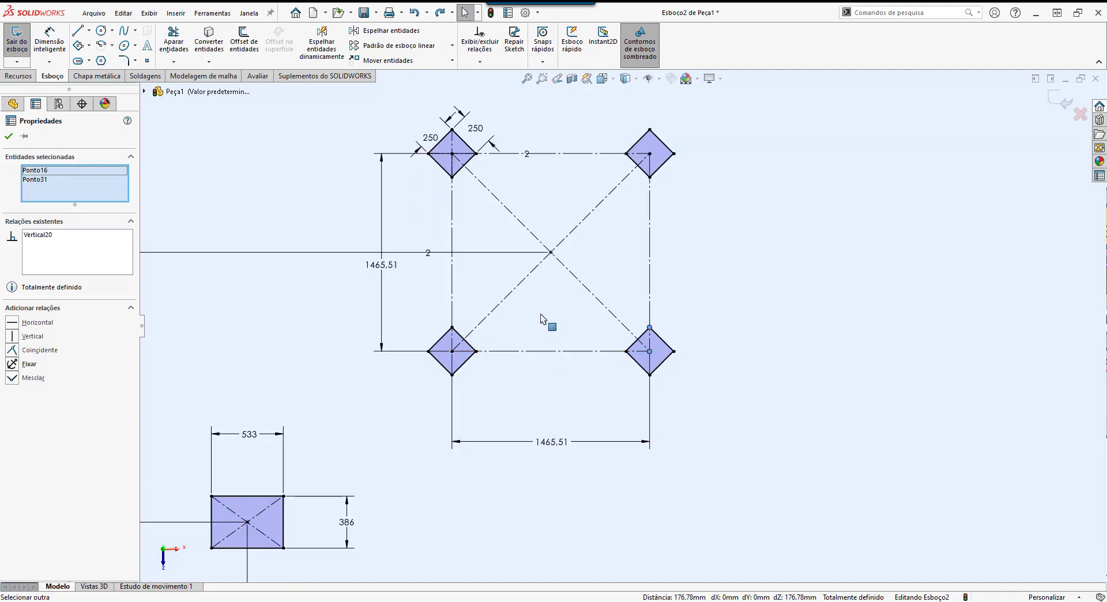
scroll(576, 297, up, 2)
scroll(577, 297, down, 1)
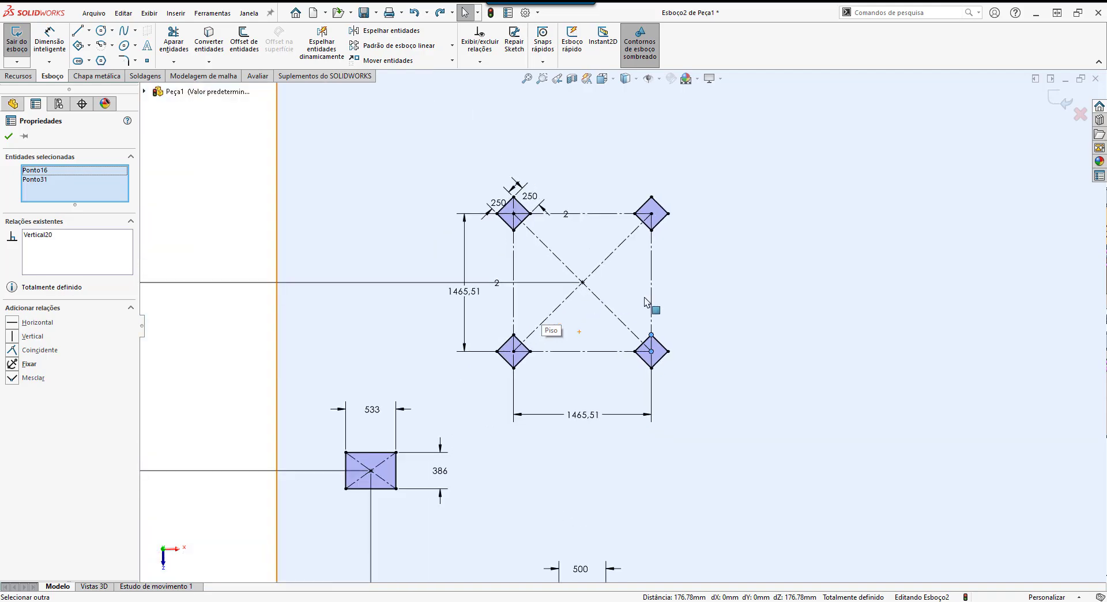
scroll(562, 297, down, 2)
key(Escape)
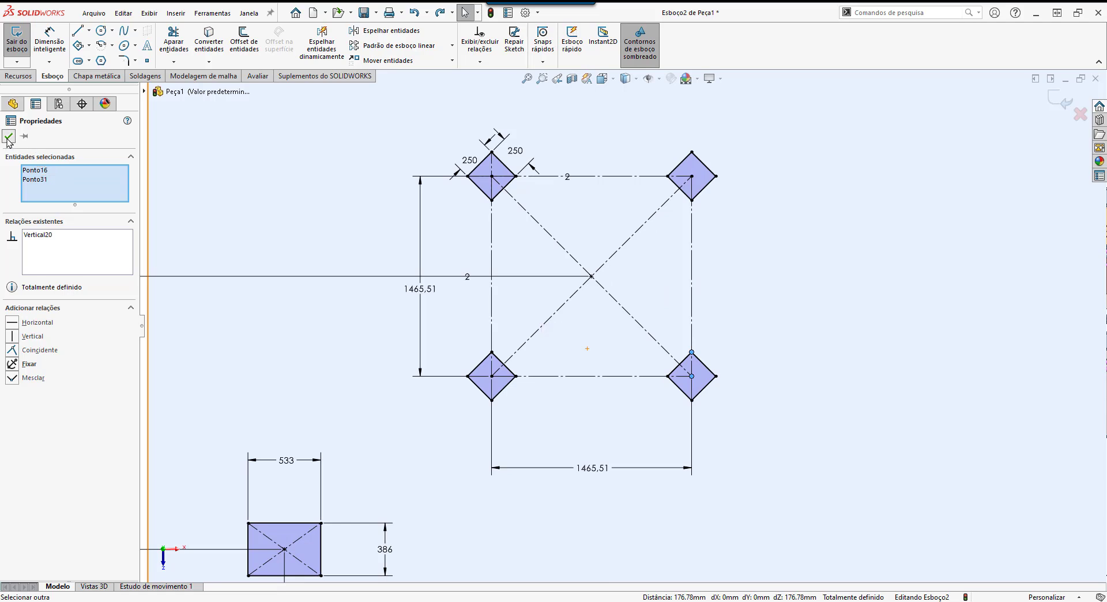
key(f)
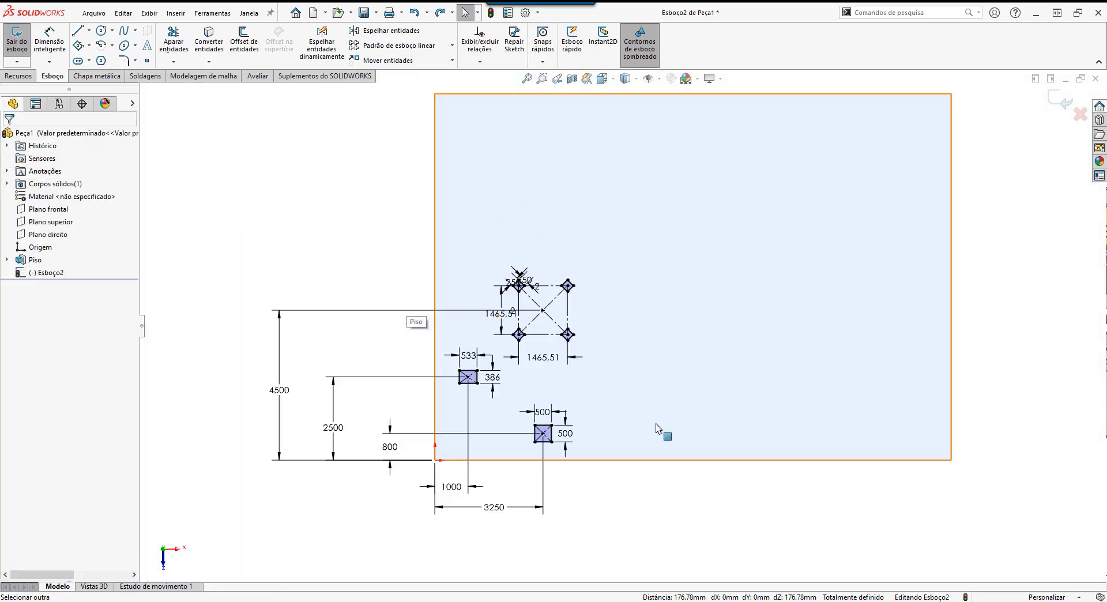
scroll(648, 309, up, 1)
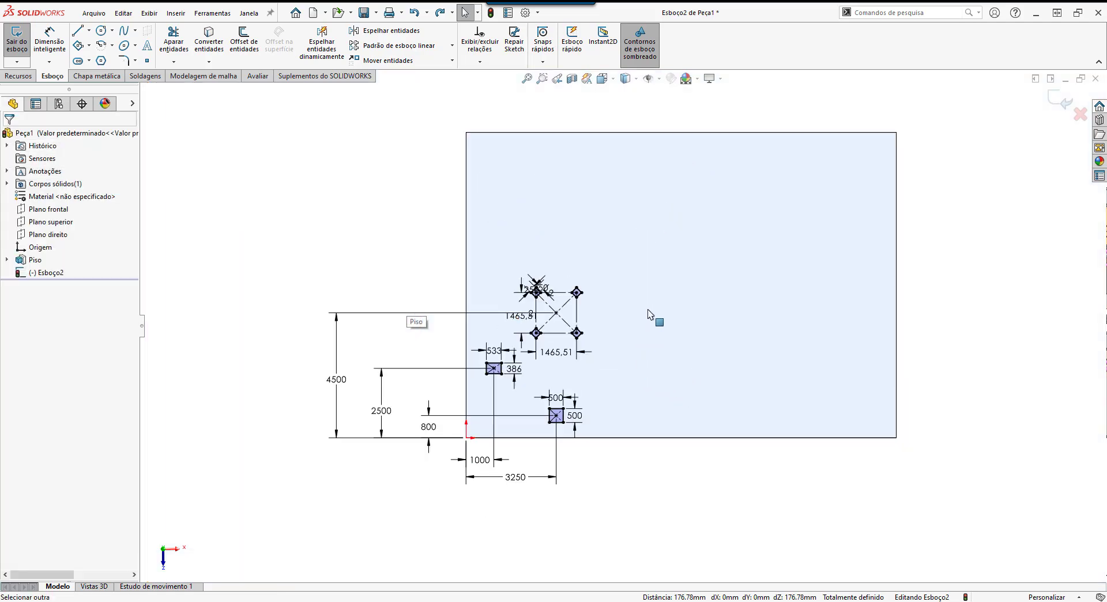
- Exit the sketch, switch to the isometric view and start a boss extrusion from Esboço2
click(1060, 102)
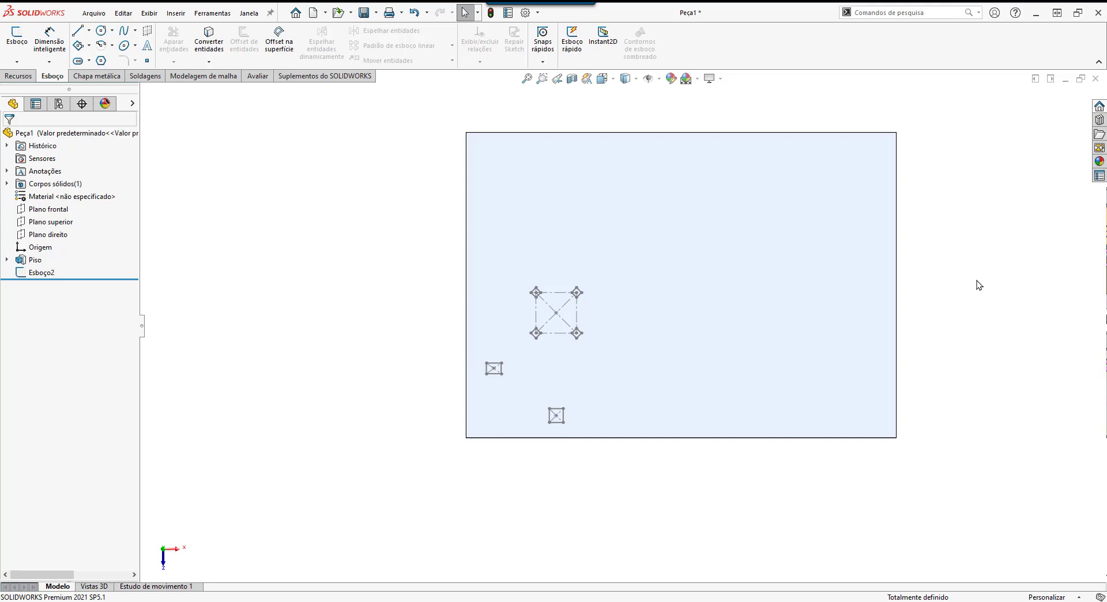
key(ctrl+7)
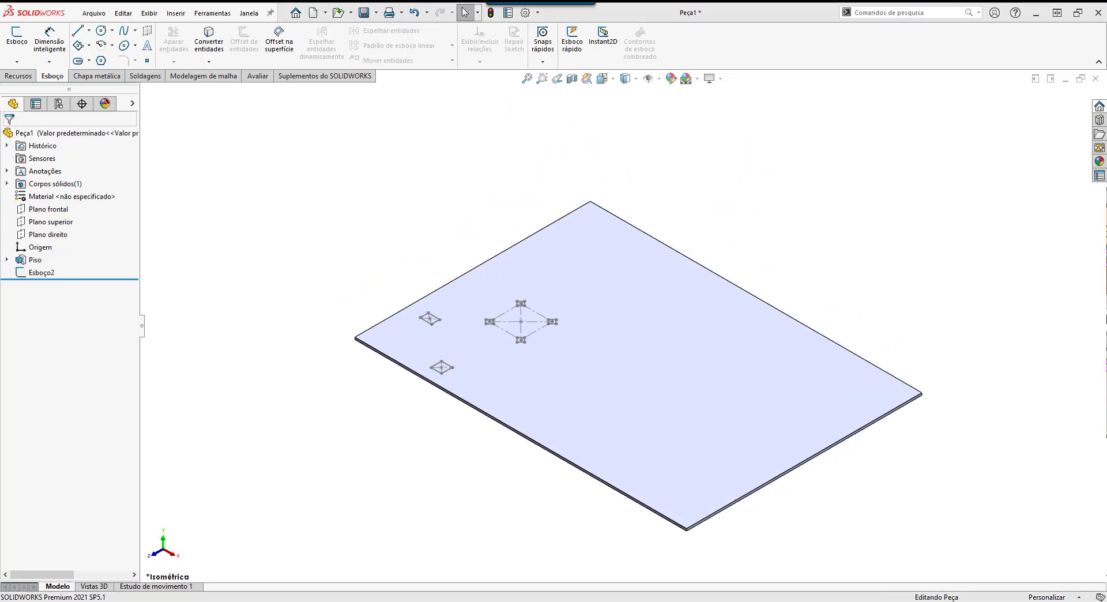
click(19, 76)
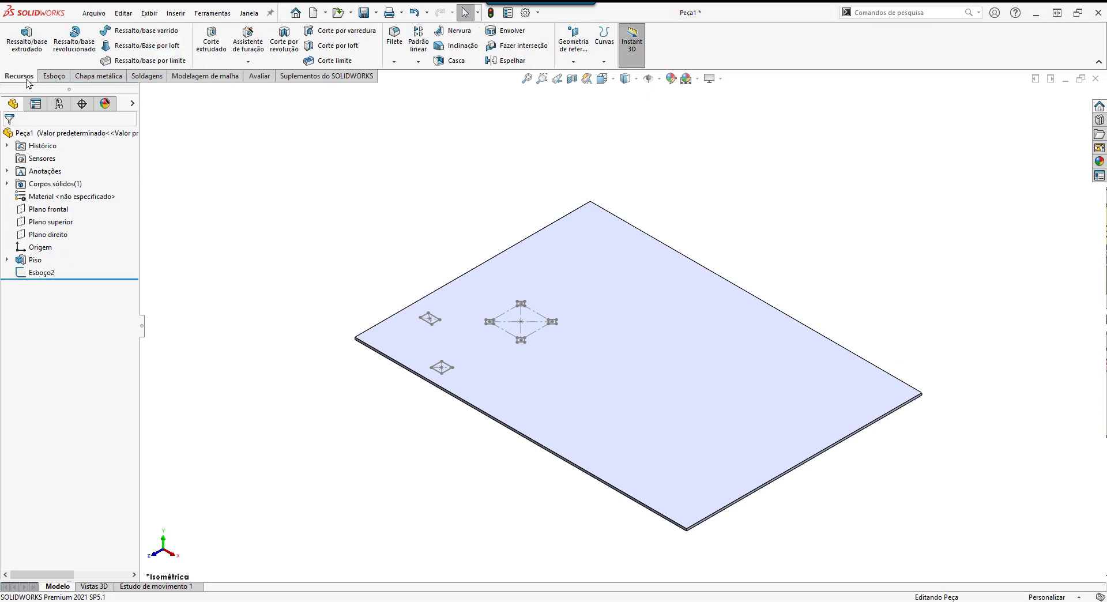
click(26, 39)
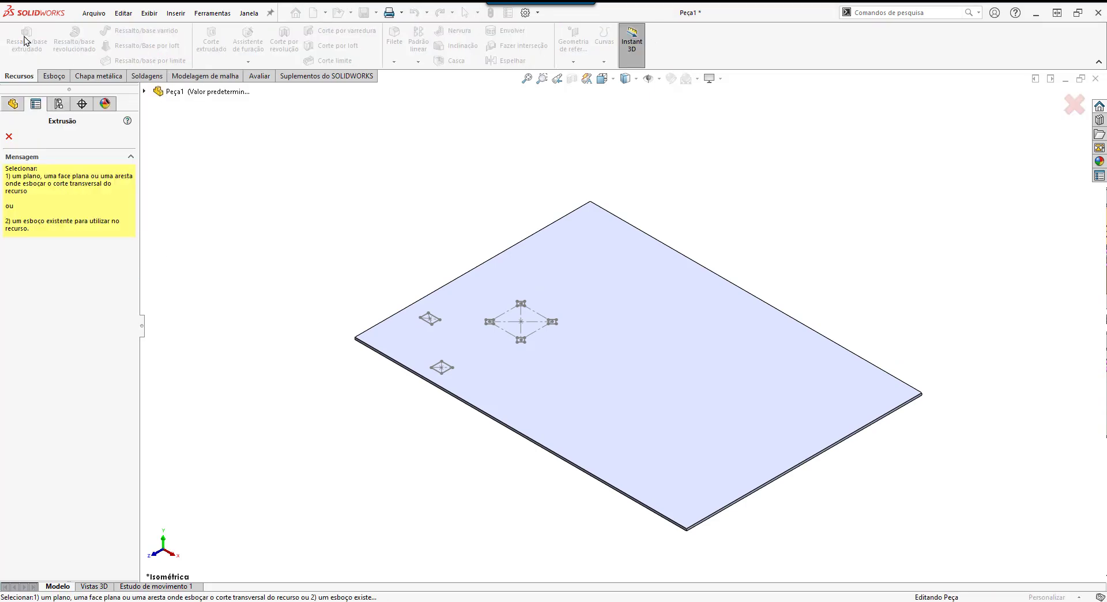
click(144, 91)
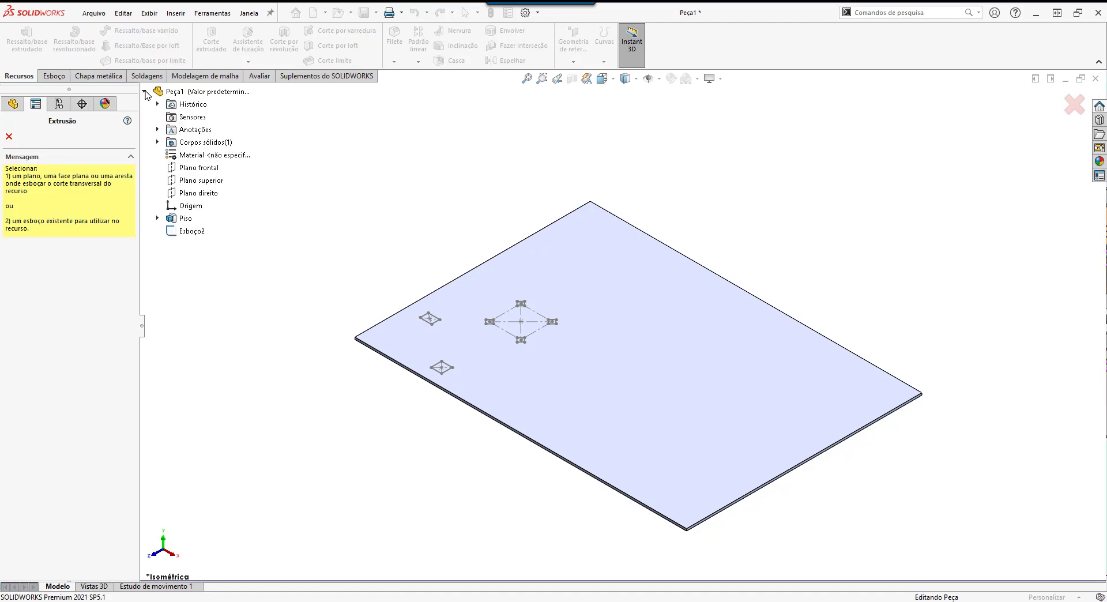
click(173, 230)
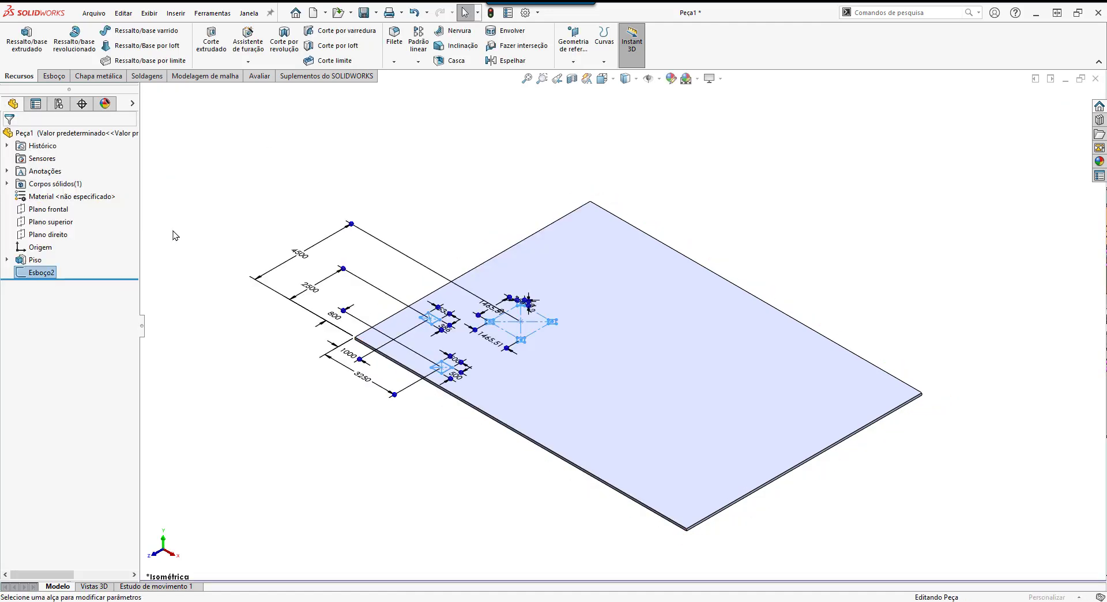
- Limit the extrusion contours to the 533 x 386 mm rectangle and extrude that region 150 mm
scroll(512, 330, down, 4)
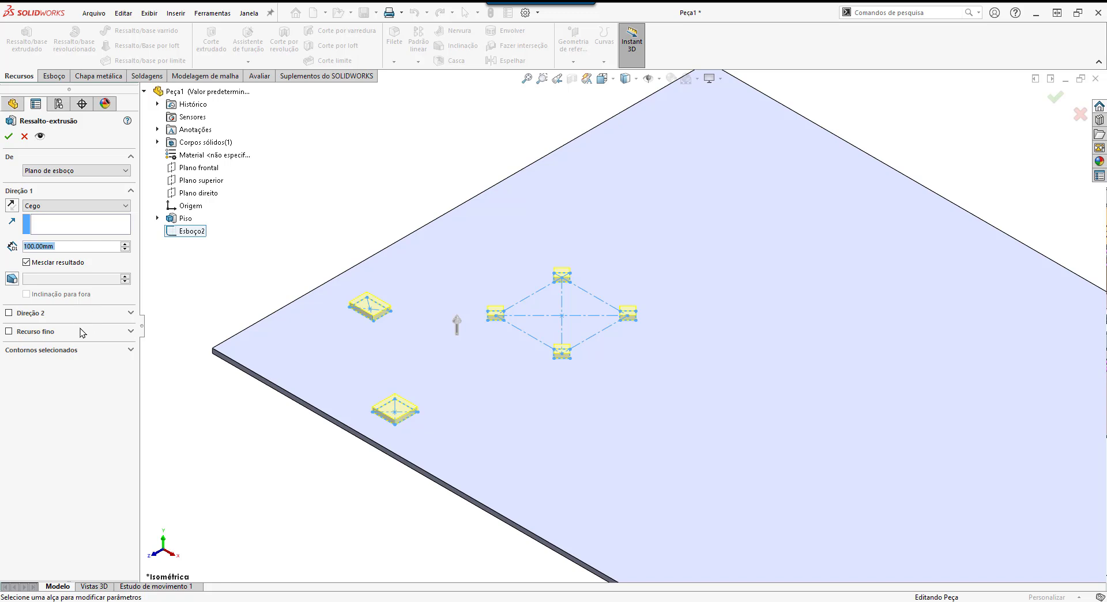
click(73, 352)
click(48, 366)
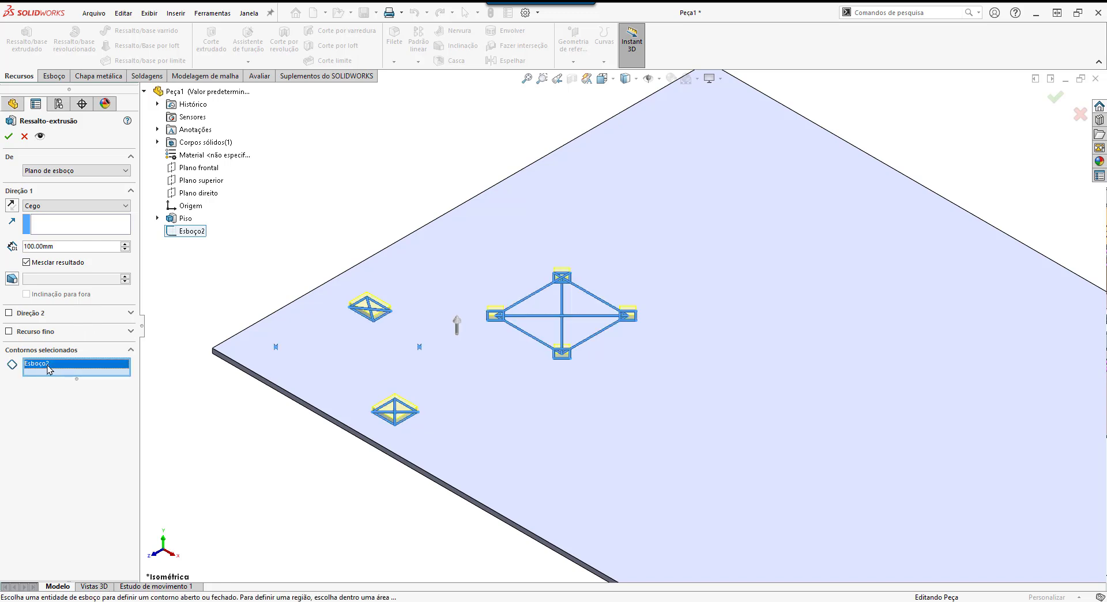
right_click(49, 365)
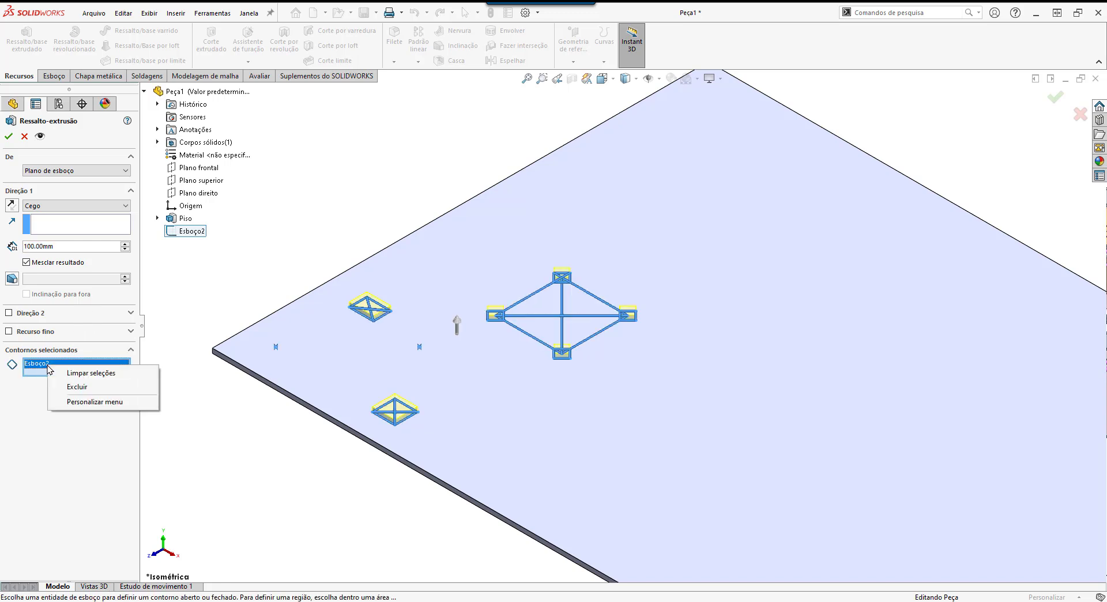
click(70, 386)
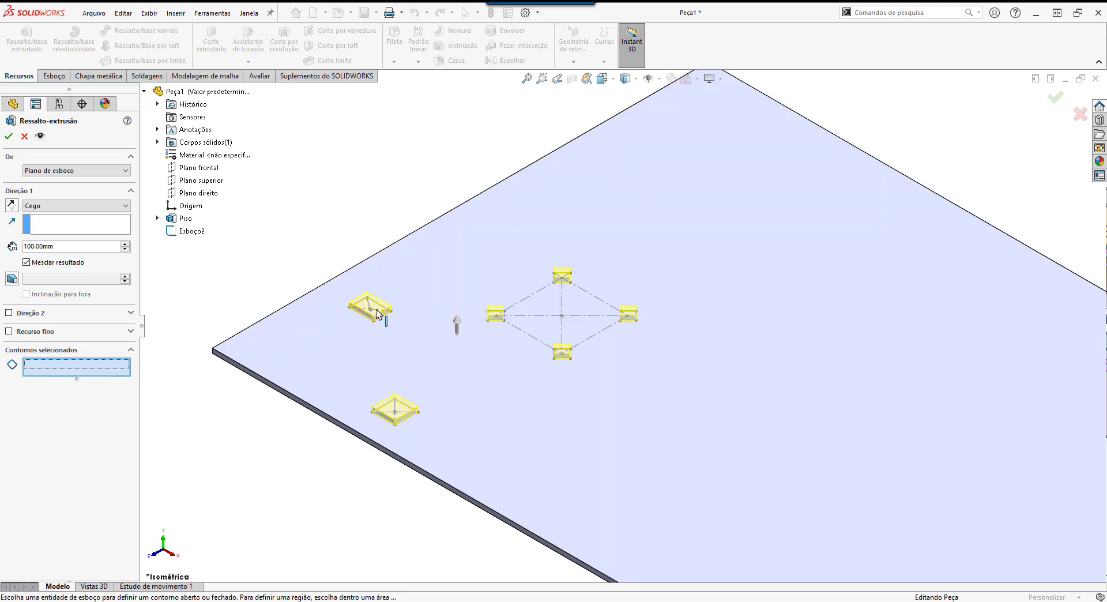
scroll(378, 315, down, 2)
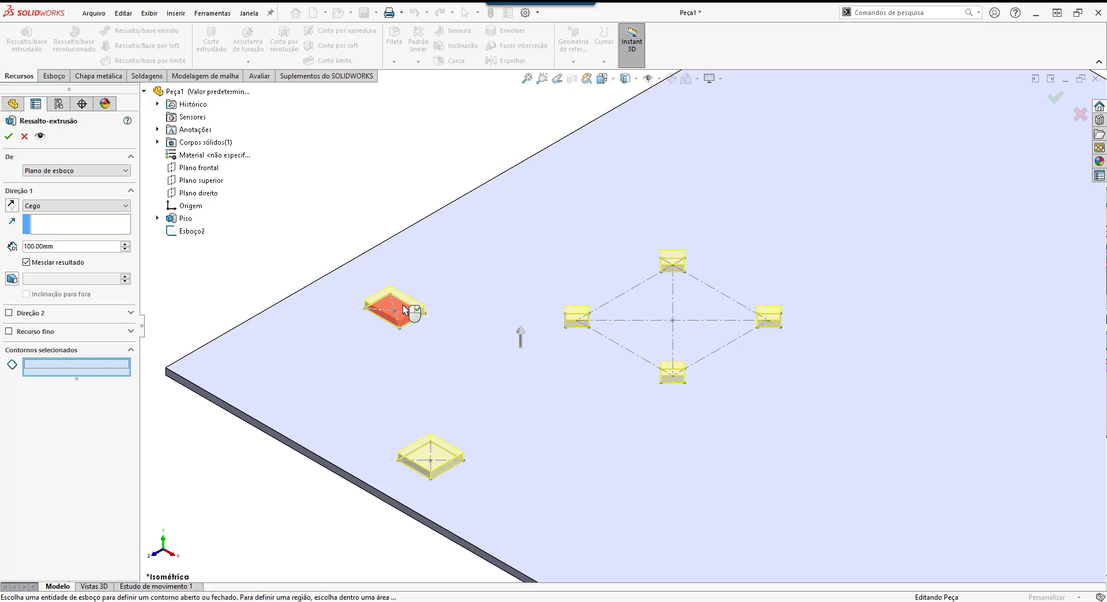
click(400, 309)
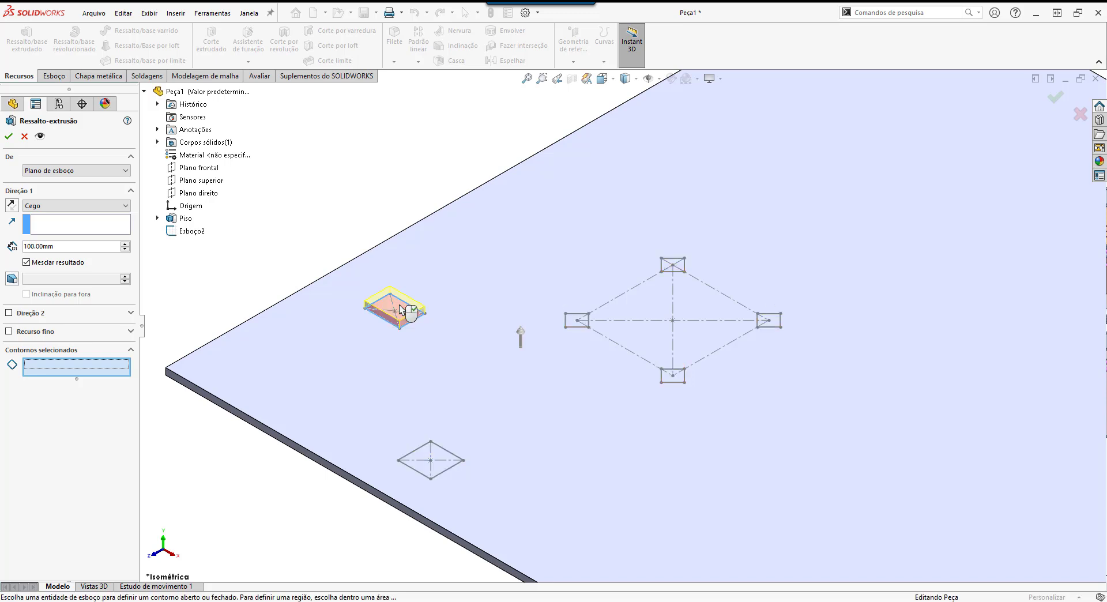
double_click(56, 249)
text(150)
key(Return)
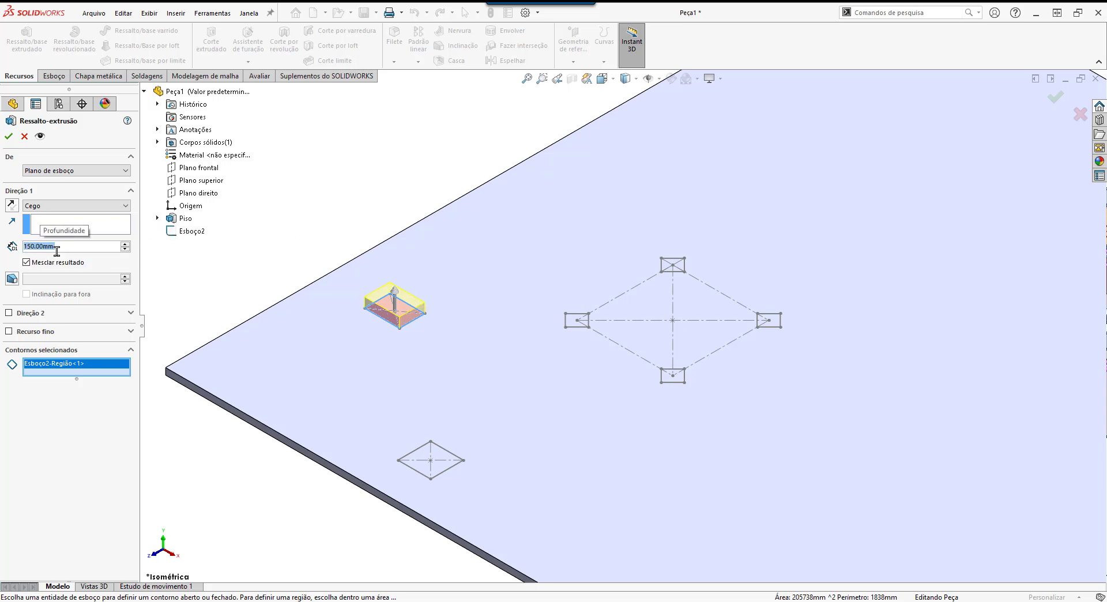
click(9, 137)
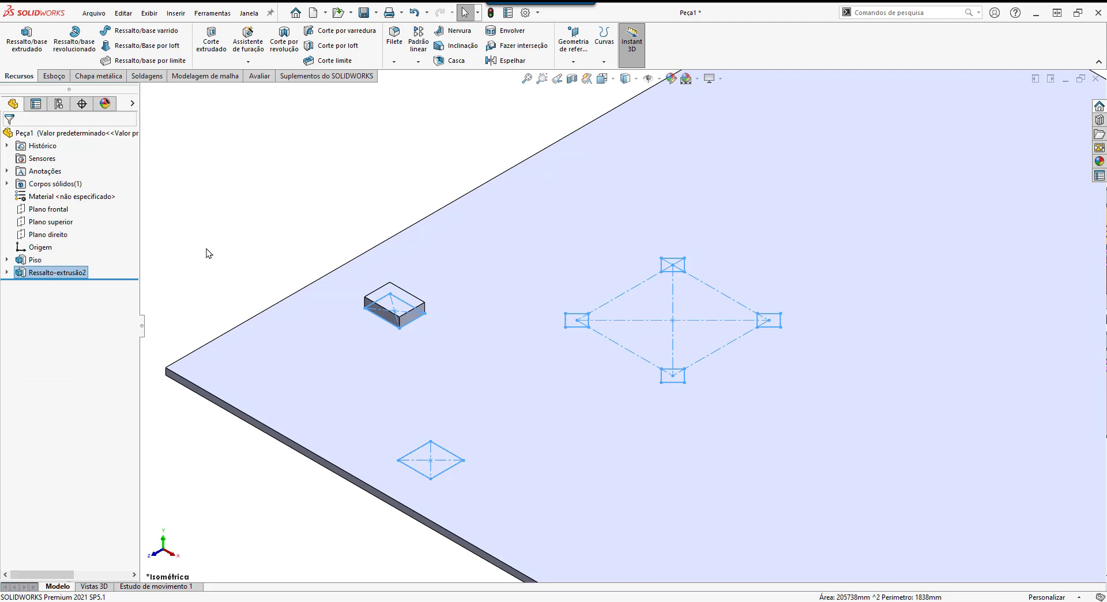
- Rename the rectangular block's extrusion feature as Base do pilar metalico
click(58, 273)
right_click(72, 277)
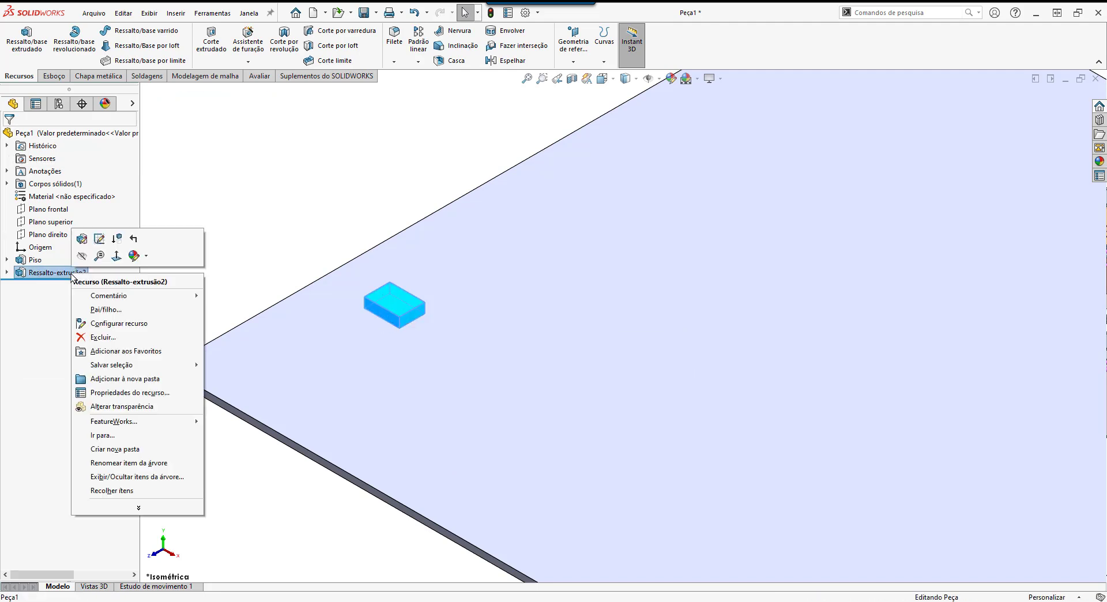
click(121, 463)
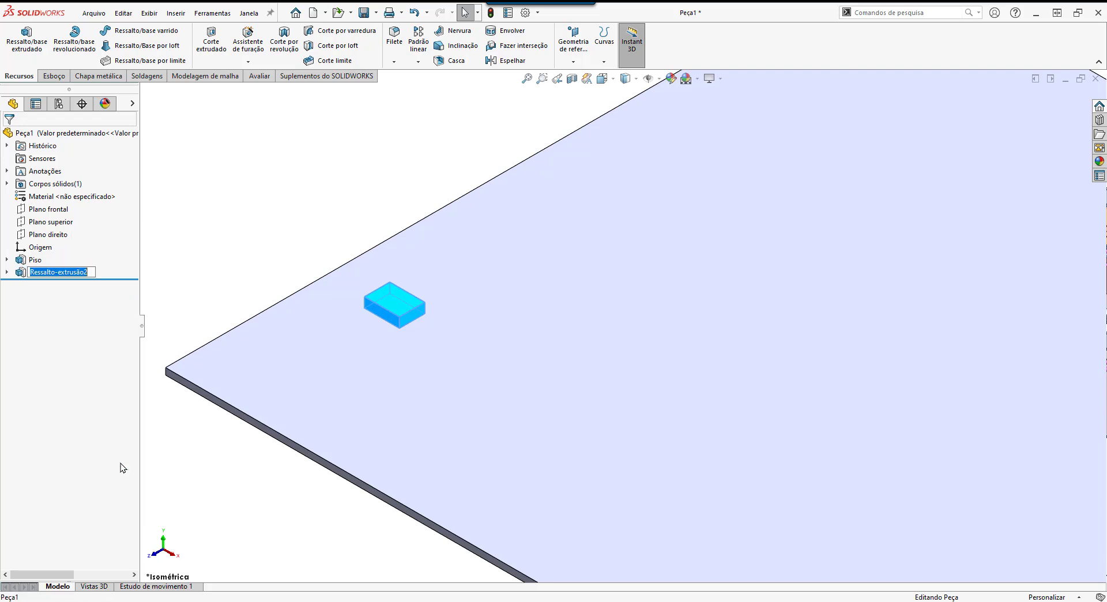
text(B)
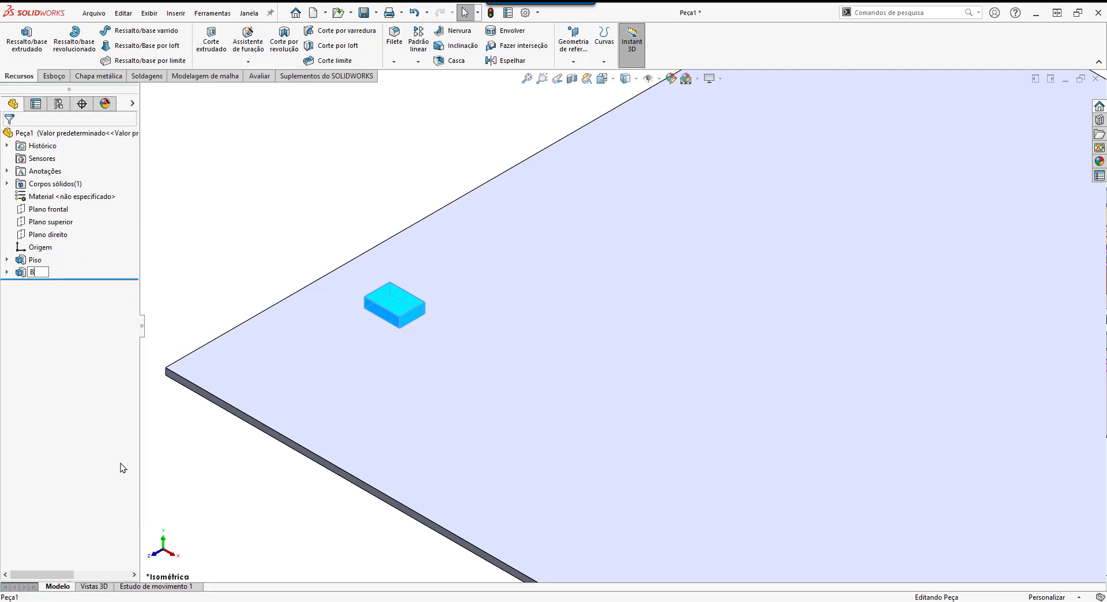
text(ase do pilar metalico)
key(Return)
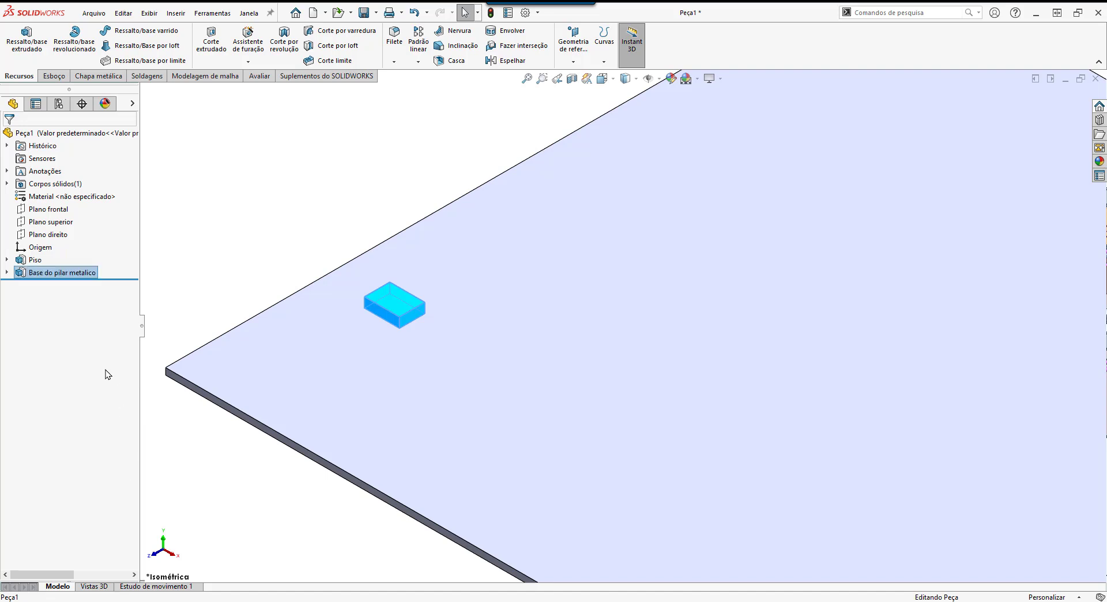
click(305, 247)
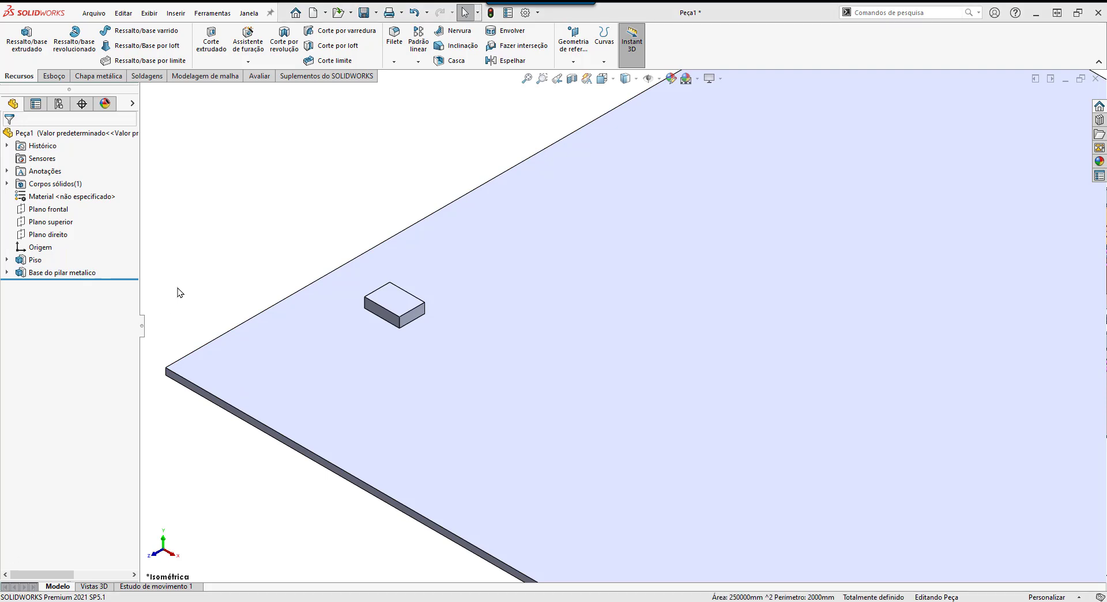
- Reuse Esboço2 from Base do pilar metalico to extrude only the 500 x 500 mm square region 150 mm
click(29, 49)
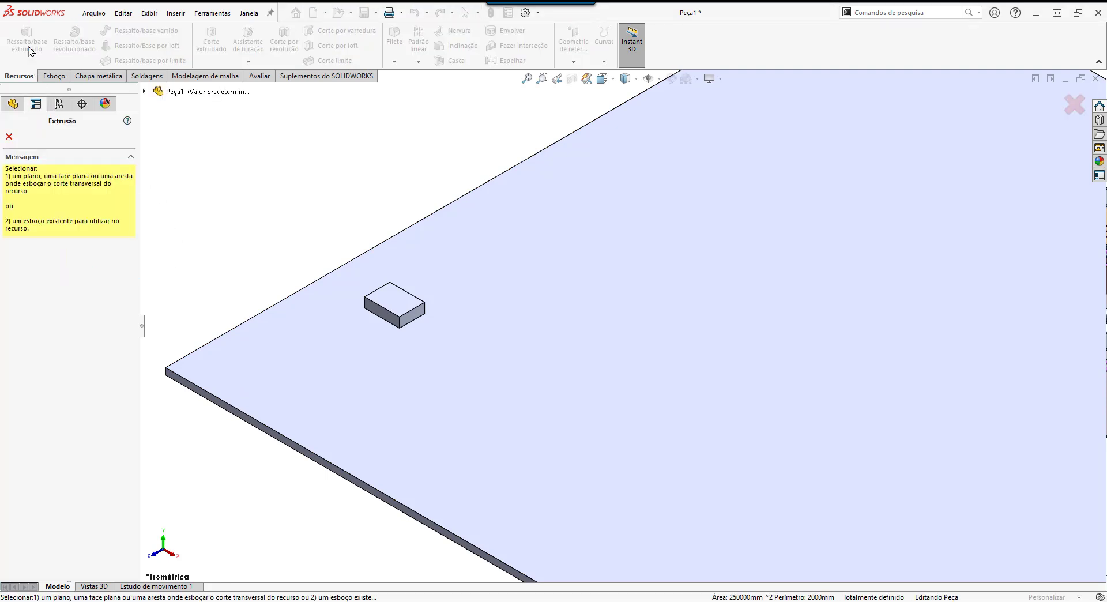
click(144, 91)
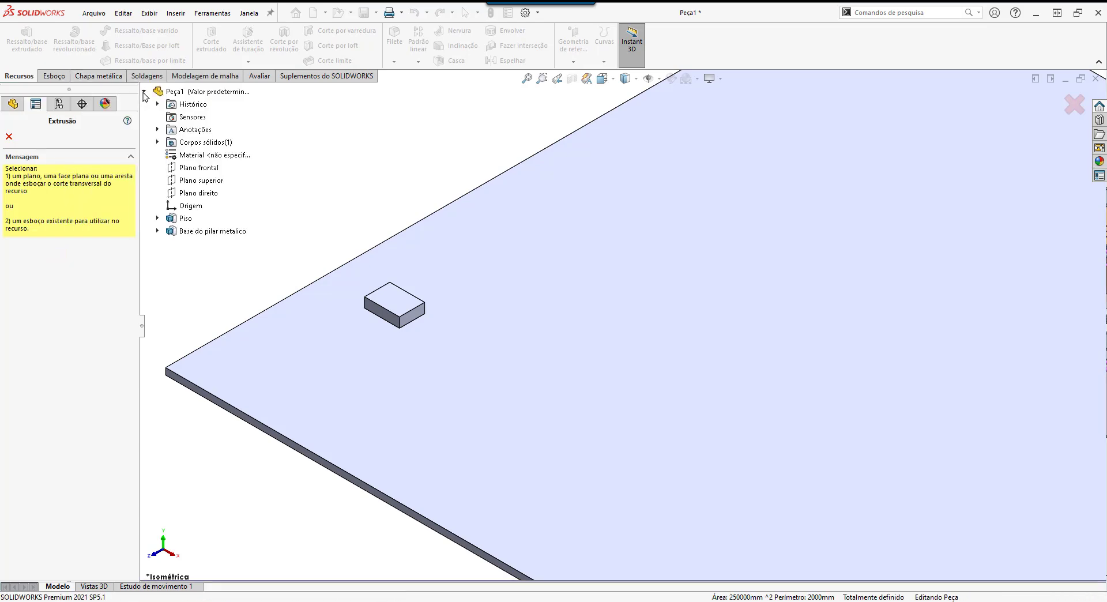
click(158, 232)
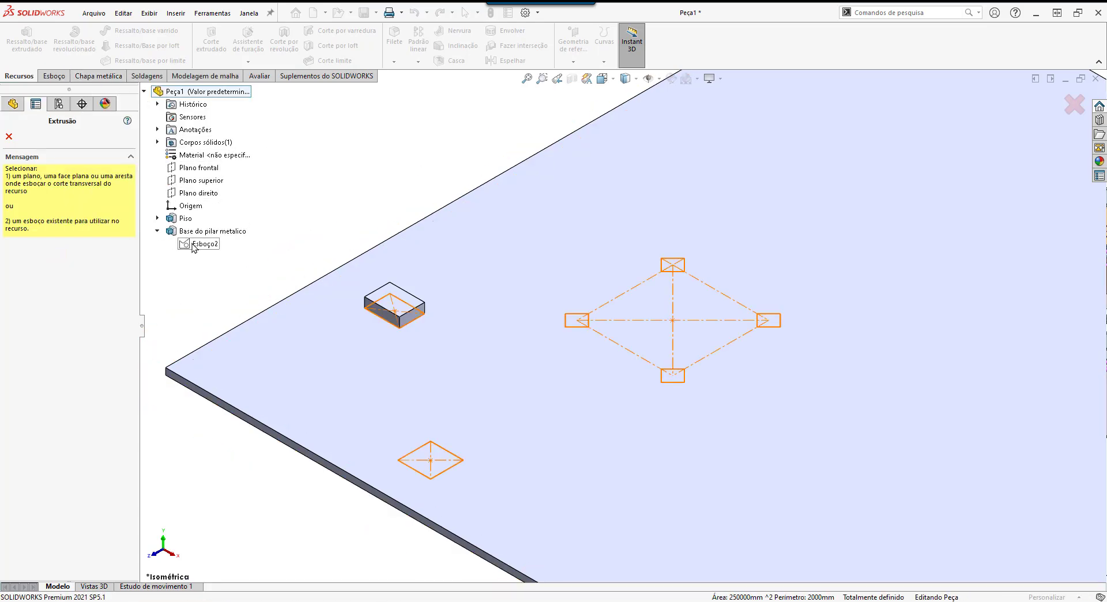
click(193, 245)
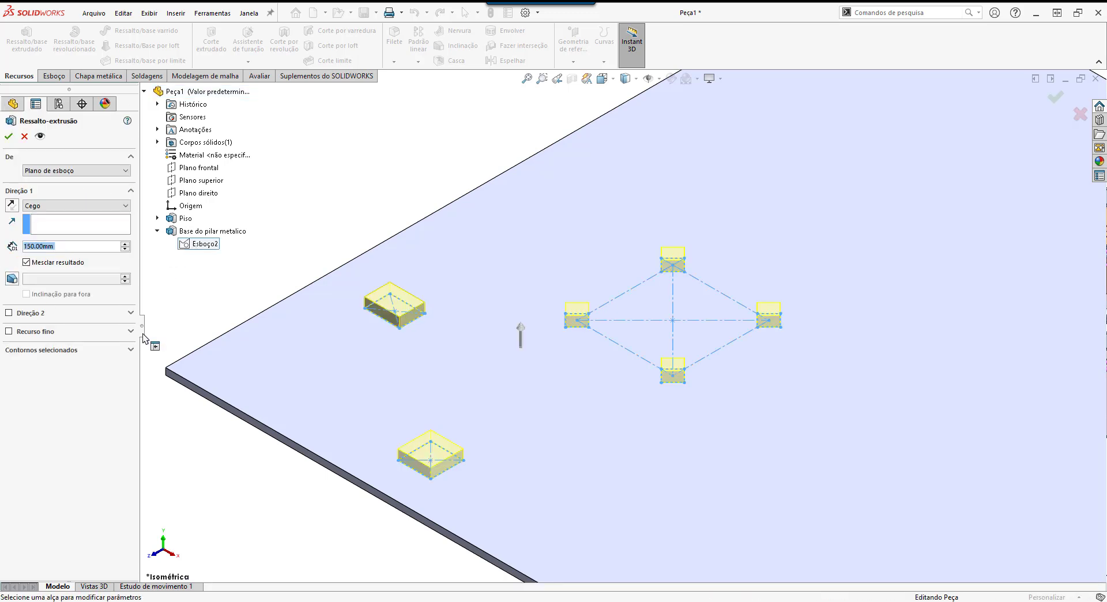
click(63, 249)
click(69, 350)
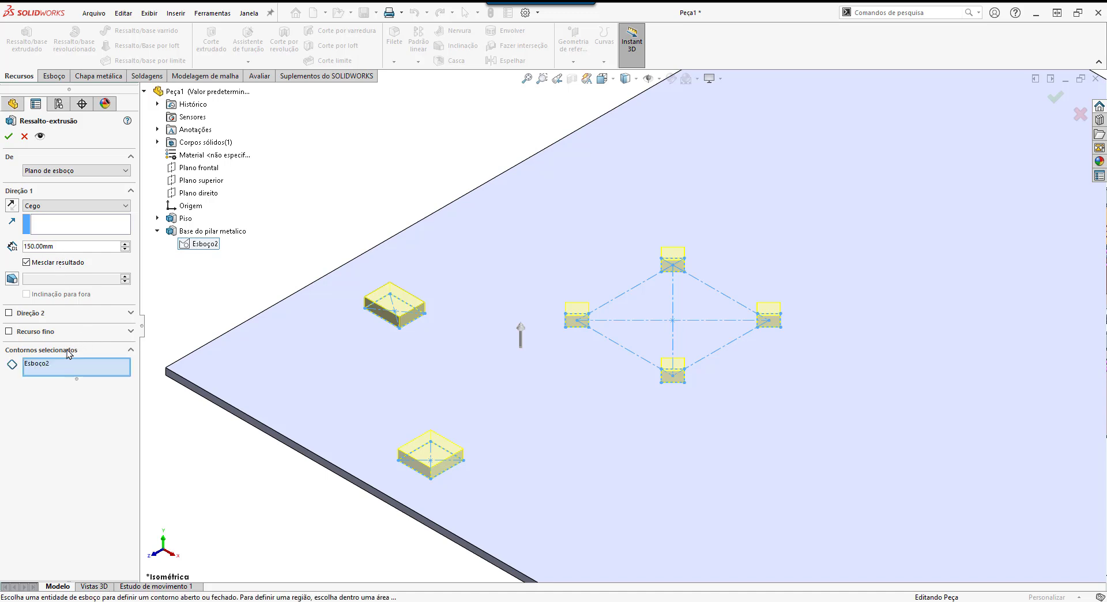
click(47, 365)
right_click(48, 365)
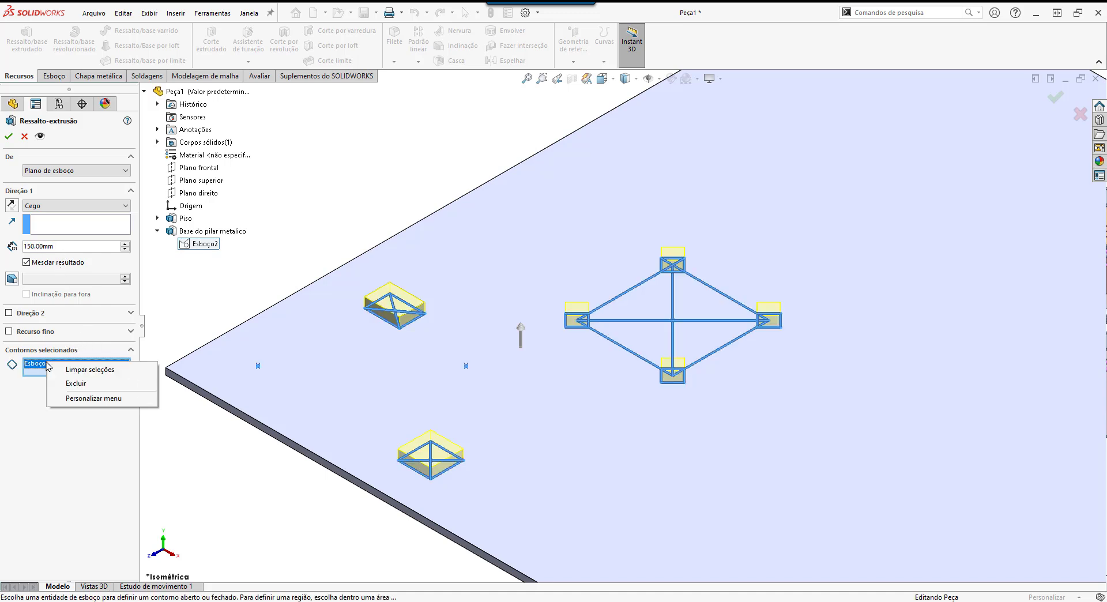
click(75, 384)
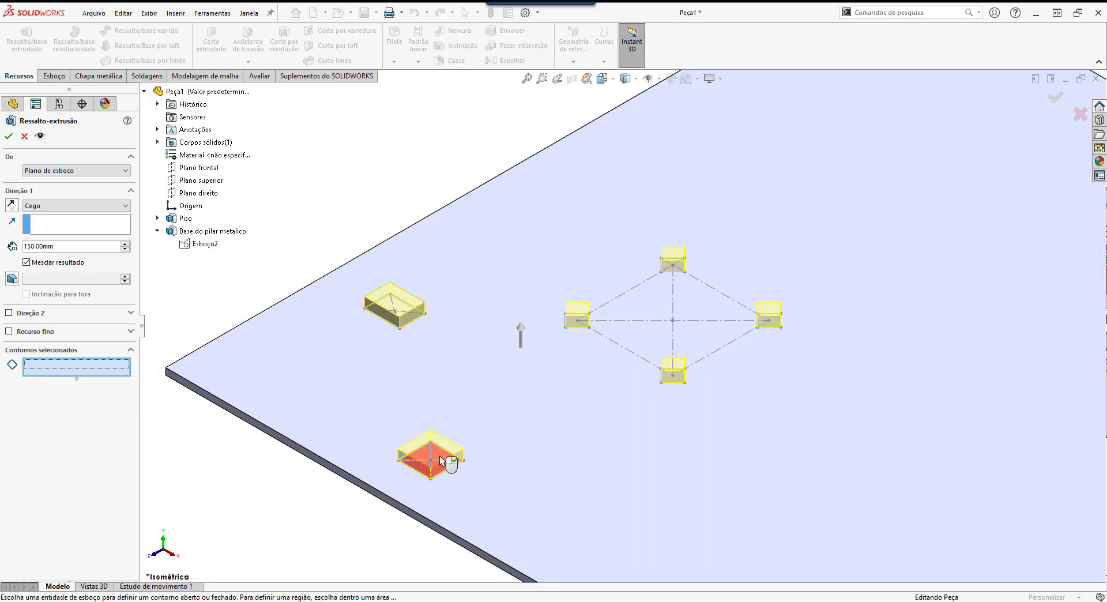
click(441, 461)
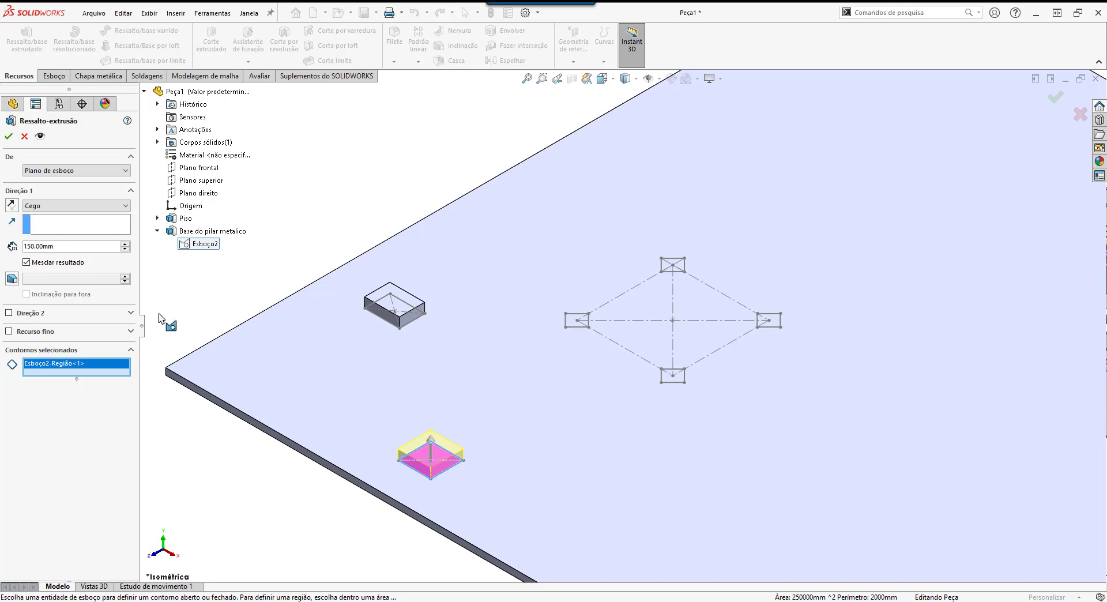
click(9, 137)
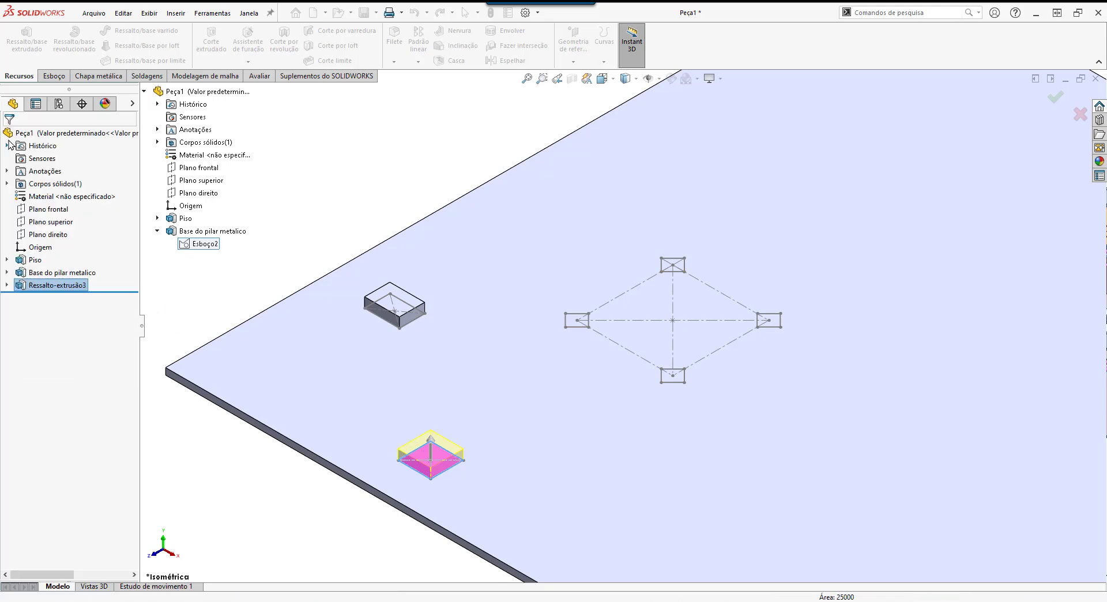
- Rename the square block's extrusion feature as Base da bomba
click(61, 286)
right_click(61, 286)
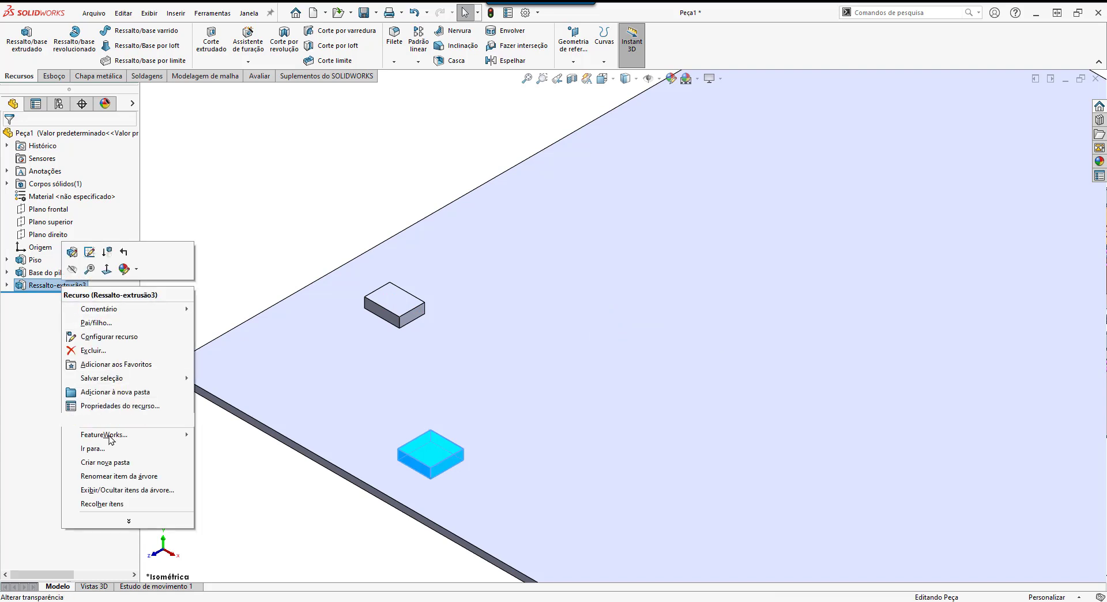
click(114, 477)
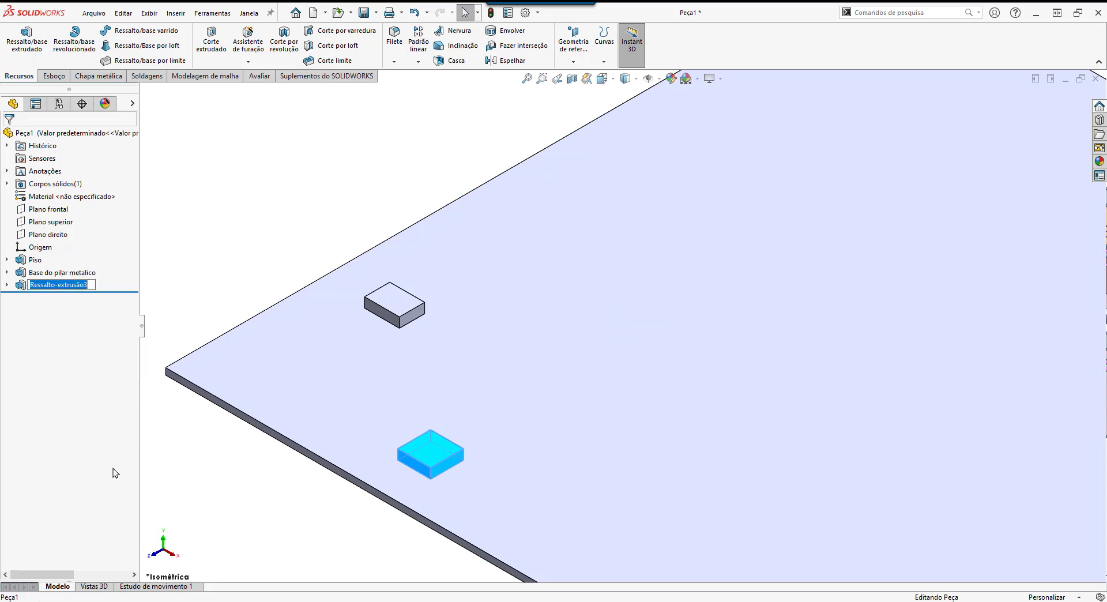
text(B)
text(ase da bomba)
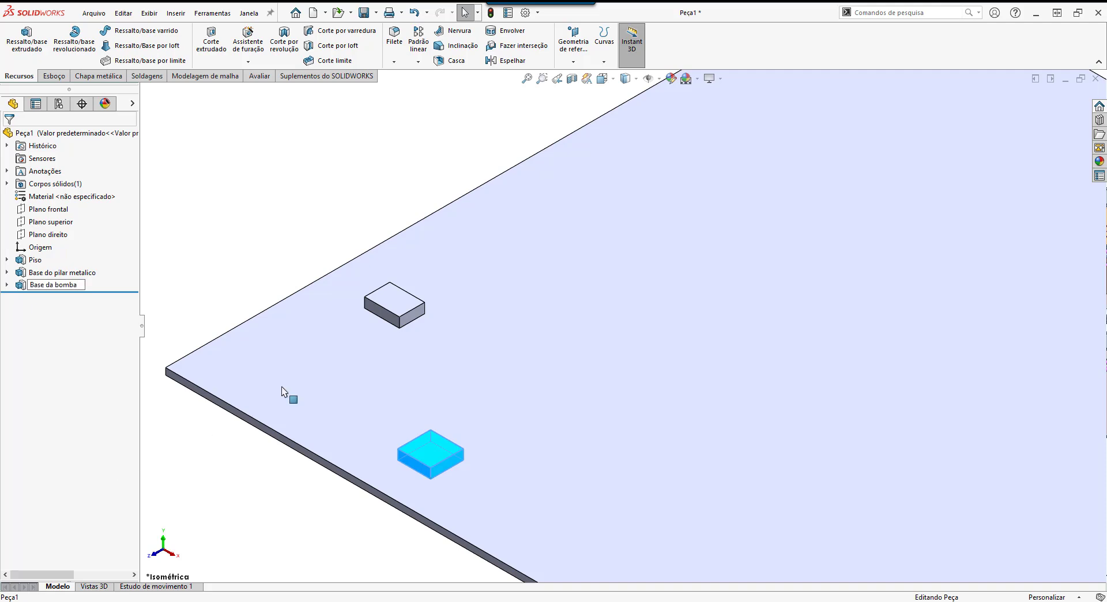
key(Return)
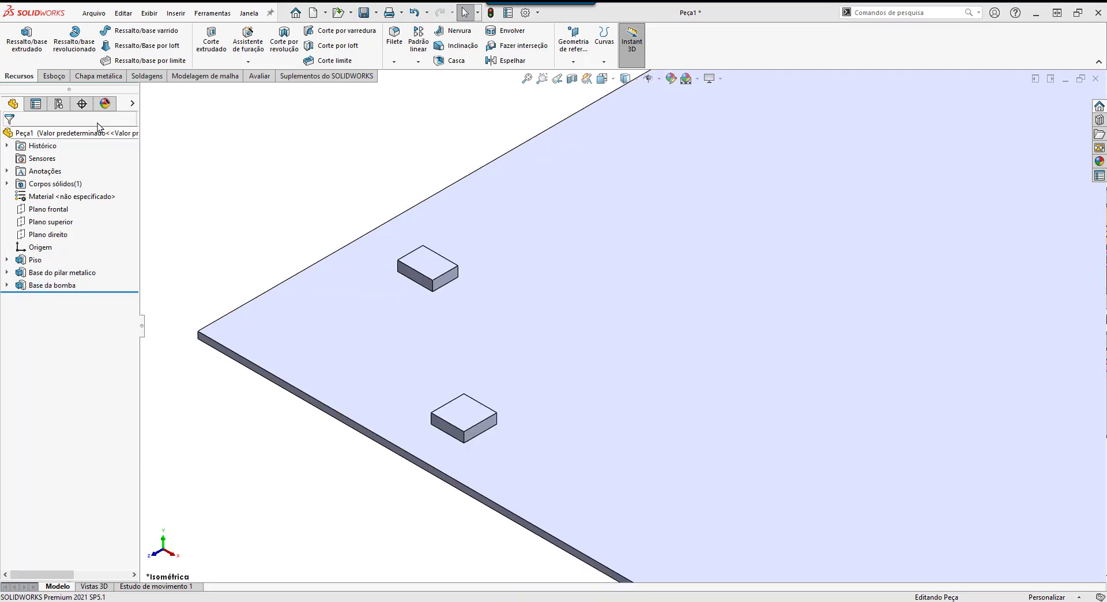
- Start a boss extrusion from Esboço2 under Base do pilar metalico with a depth of 300 mm
click(29, 44)
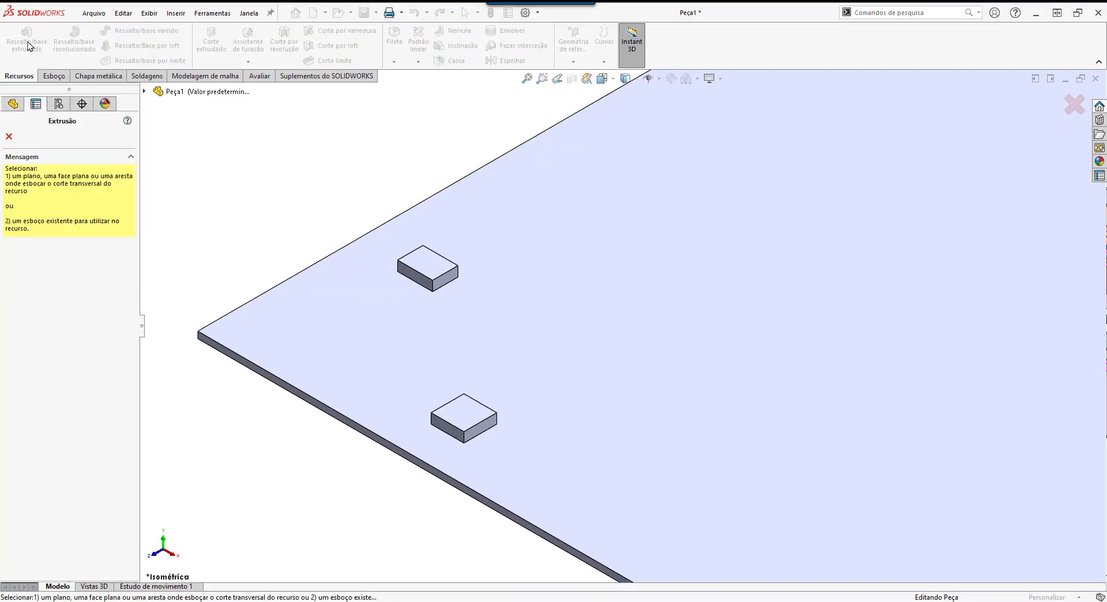
click(144, 92)
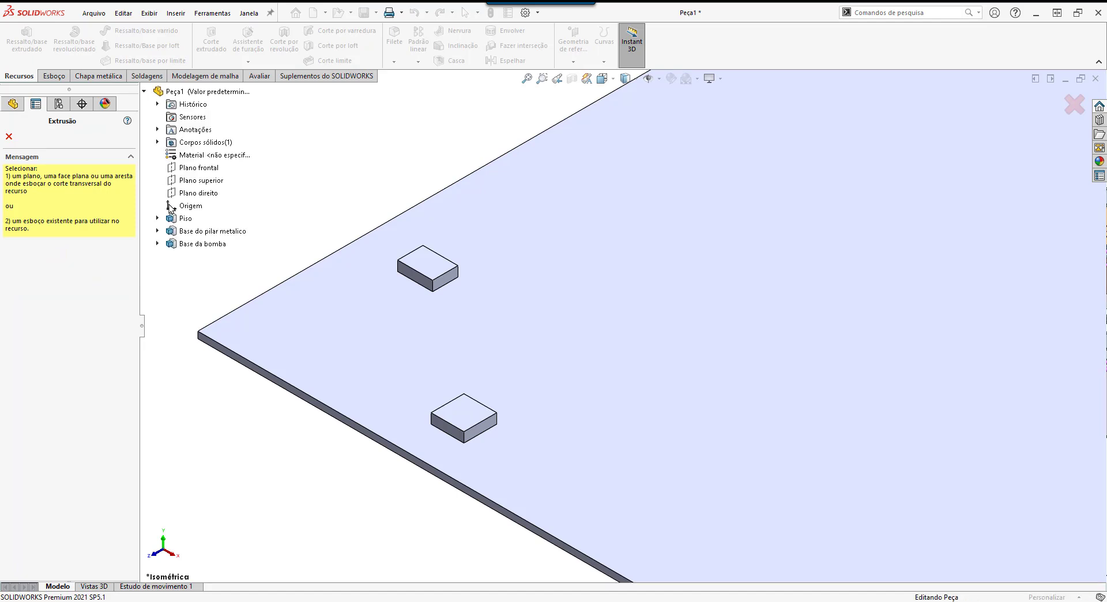
click(157, 231)
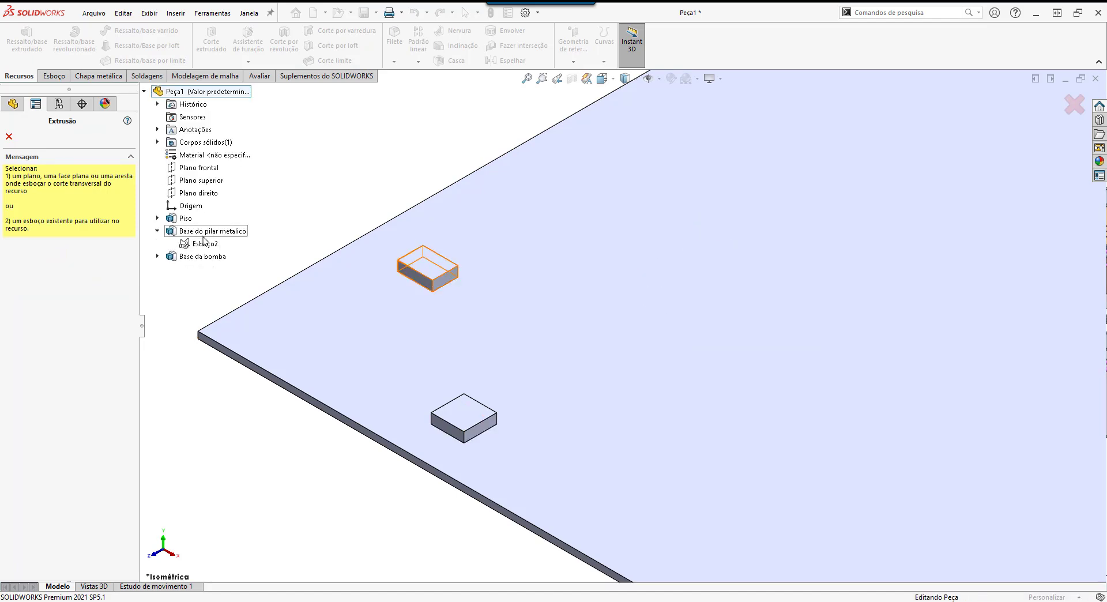
click(202, 247)
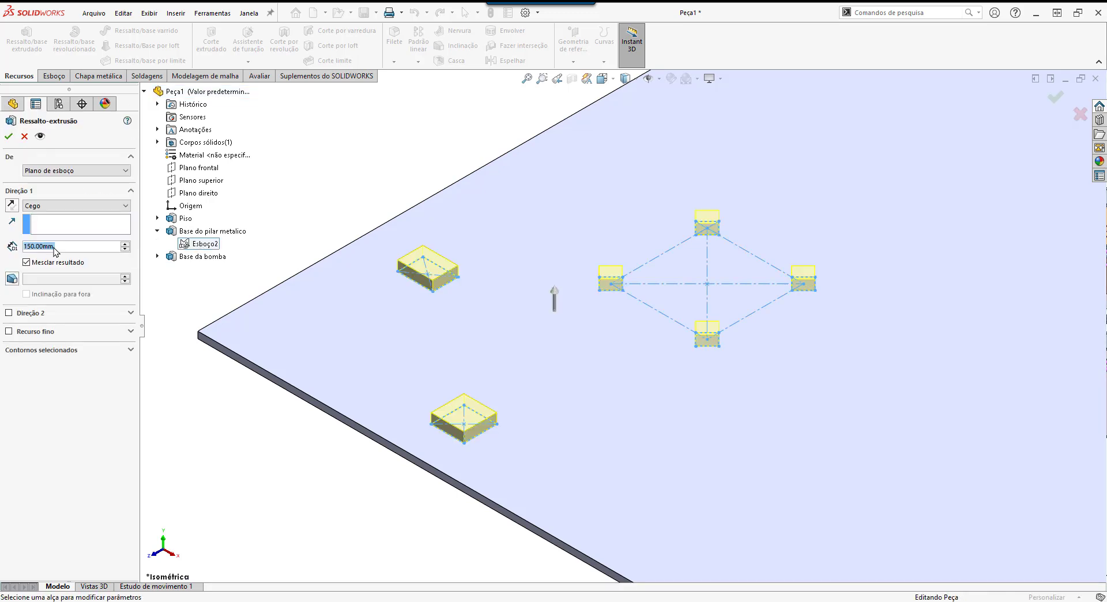
text(300)
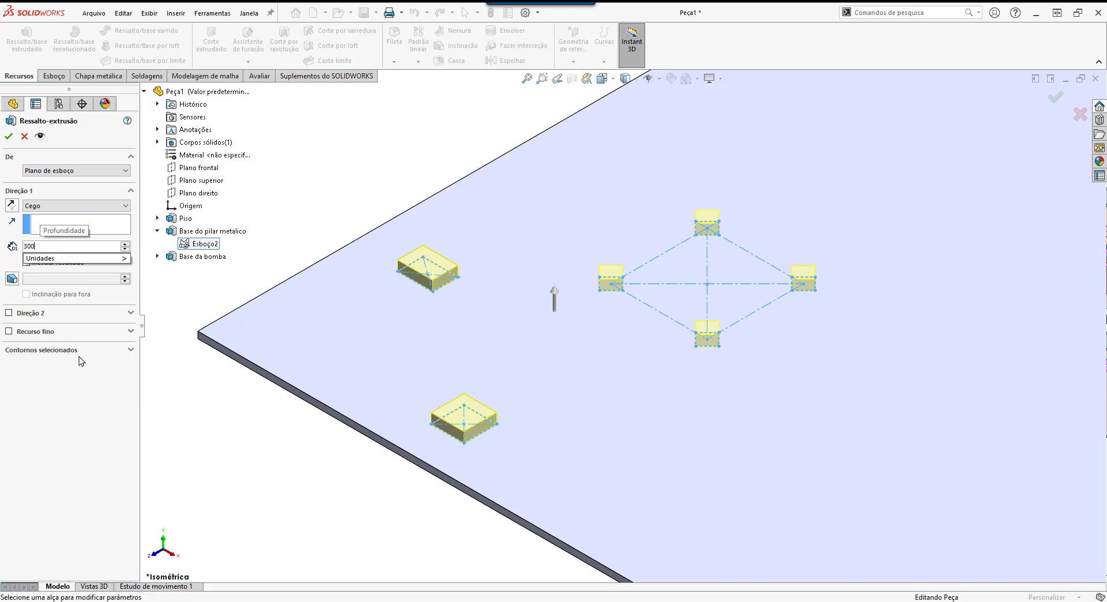
- Limit the extrusion contours to the four small tilted square regions and complete the extrusion
click(75, 350)
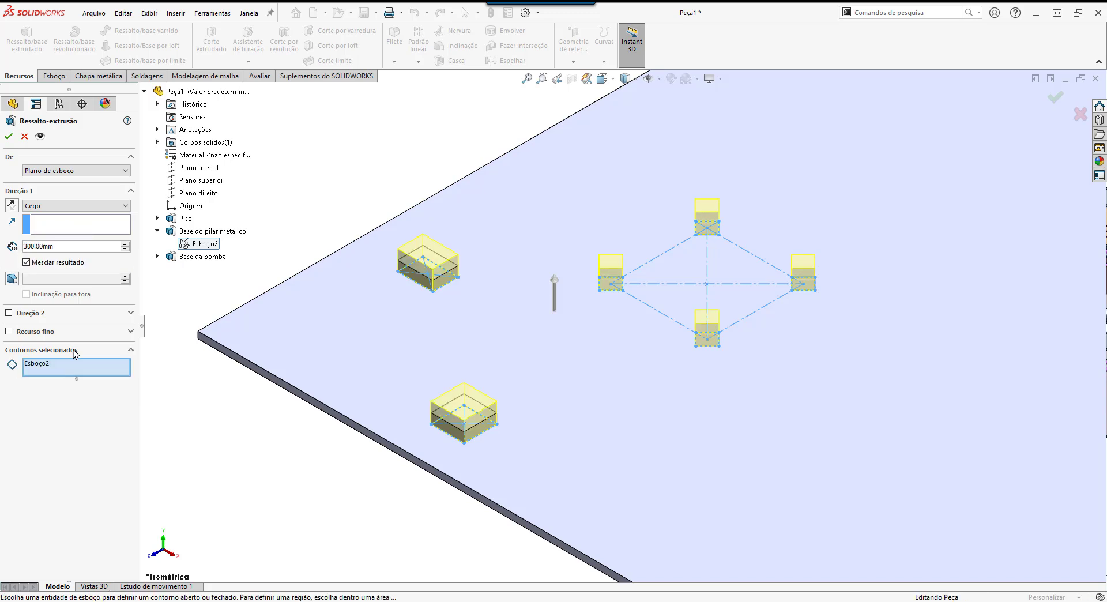
click(40, 365)
right_click(41, 369)
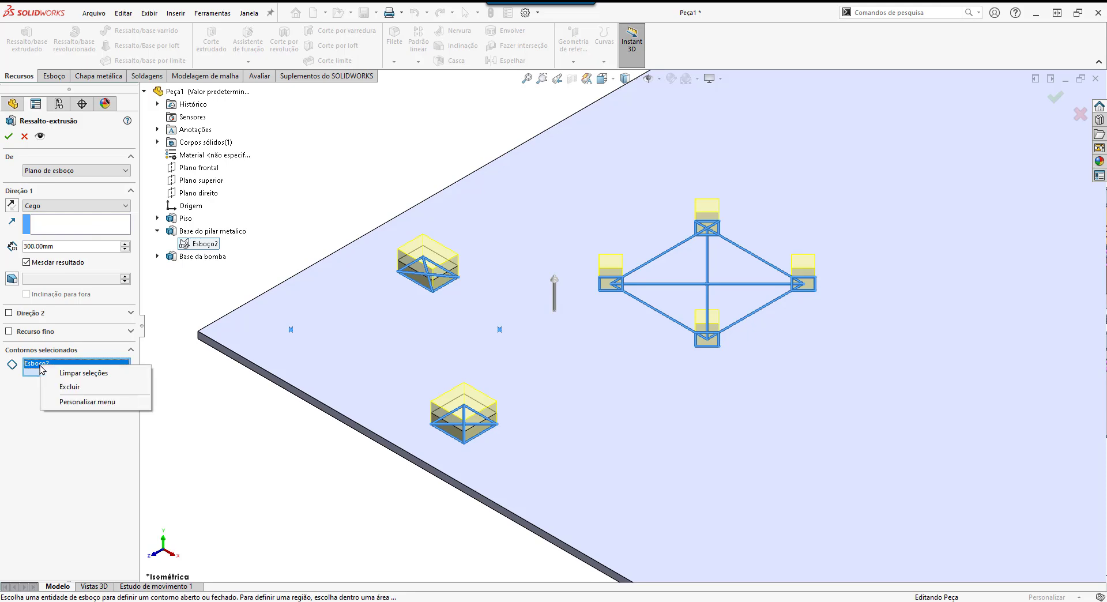
click(62, 385)
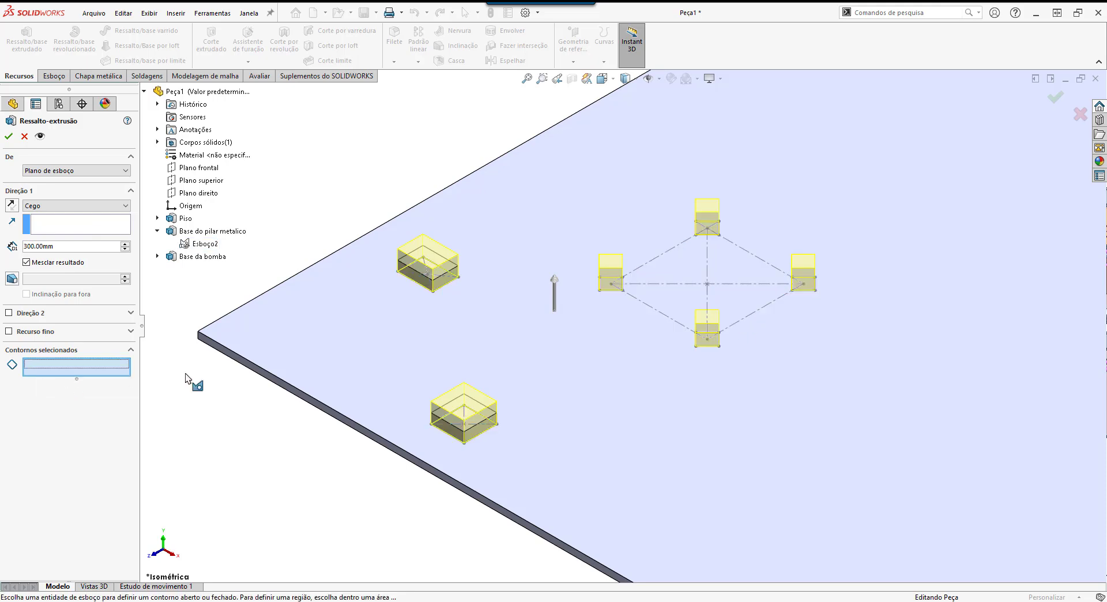
scroll(695, 245, down, 4)
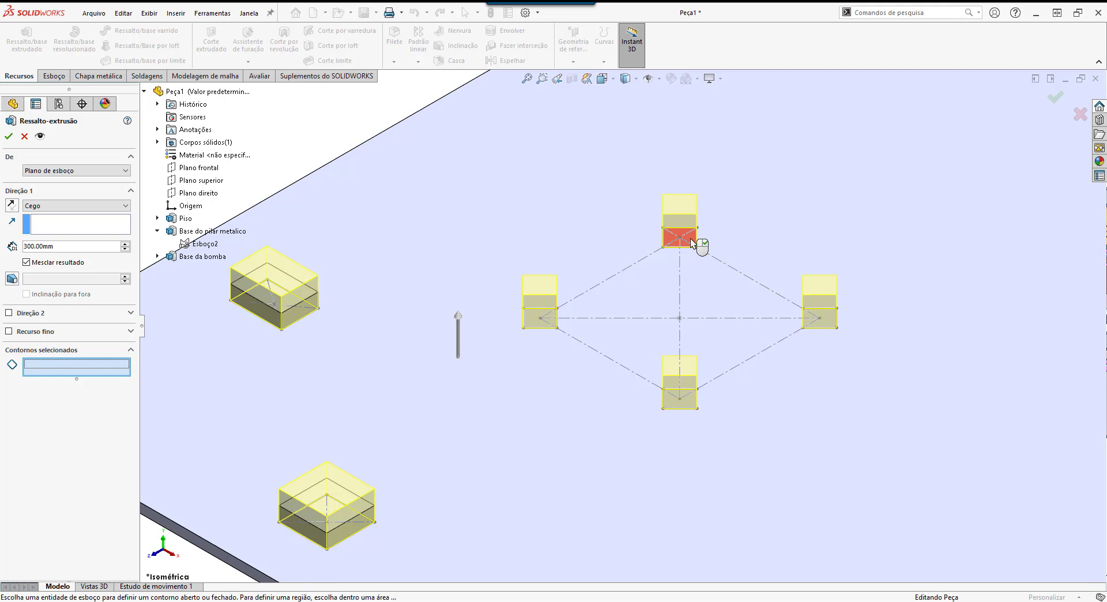
click(689, 238)
click(826, 317)
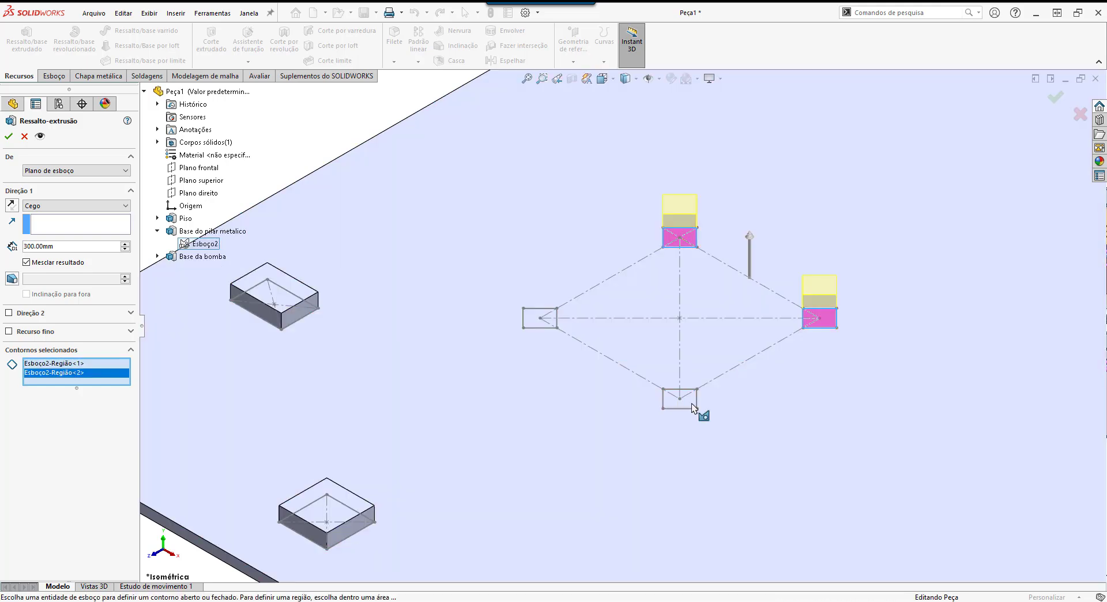
click(692, 403)
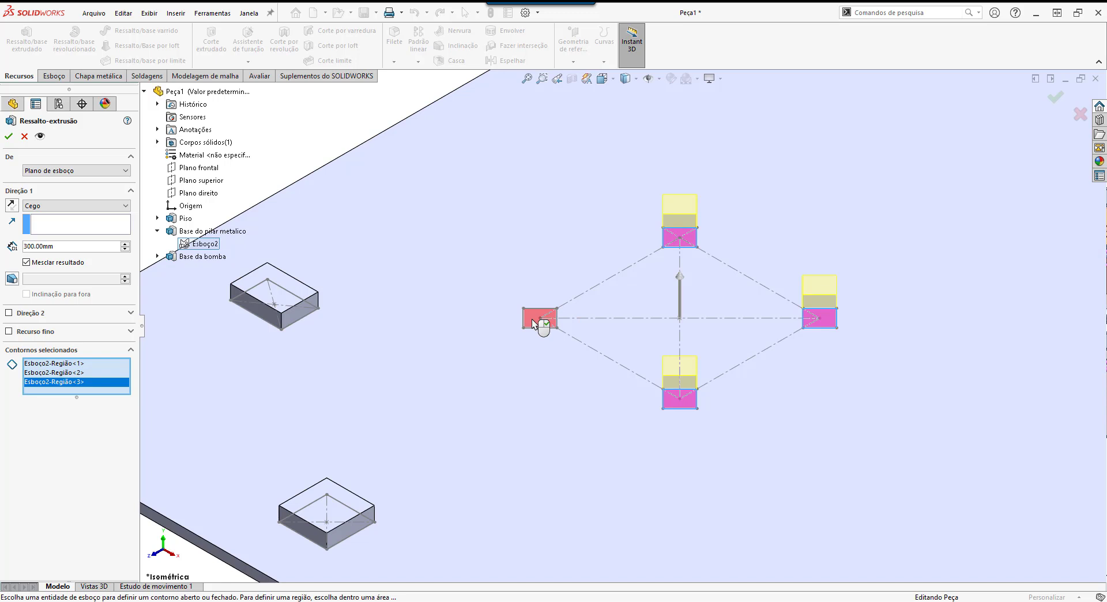
click(533, 323)
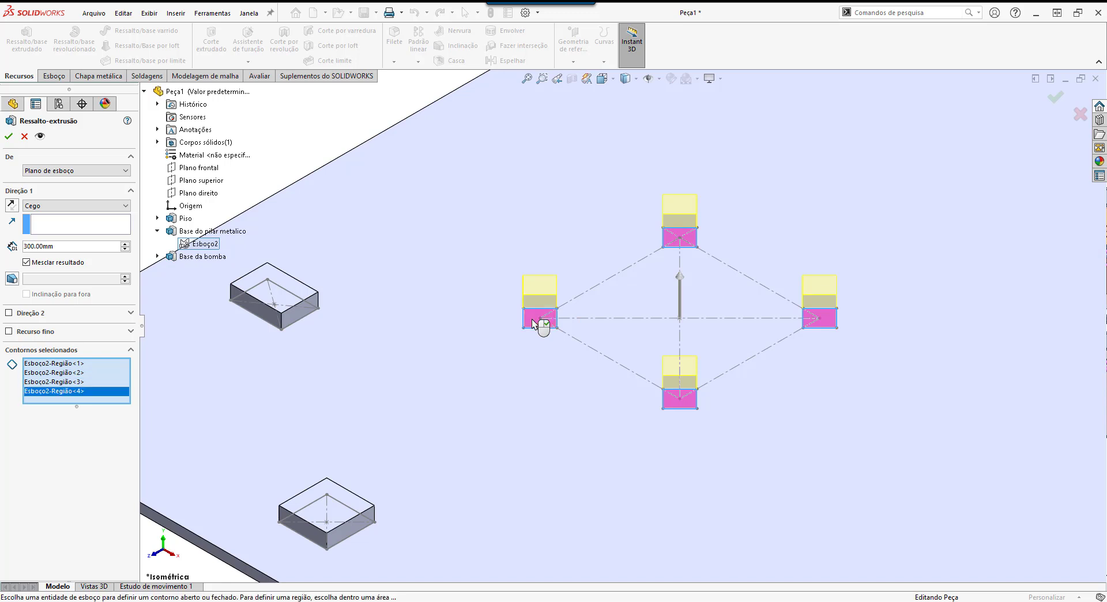
key(z)
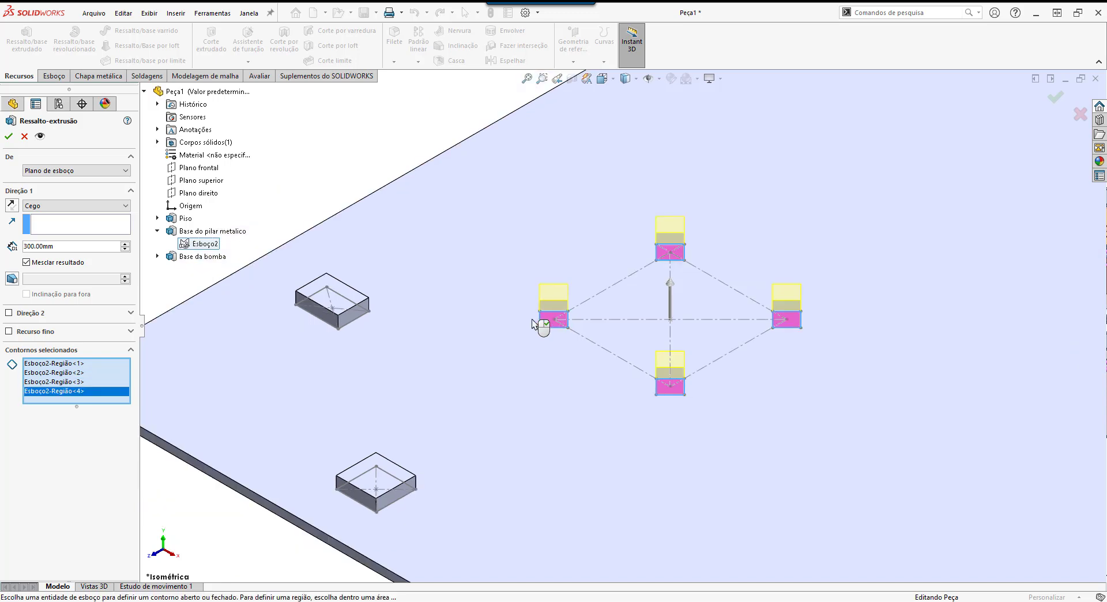
click(8, 136)
click(244, 200)
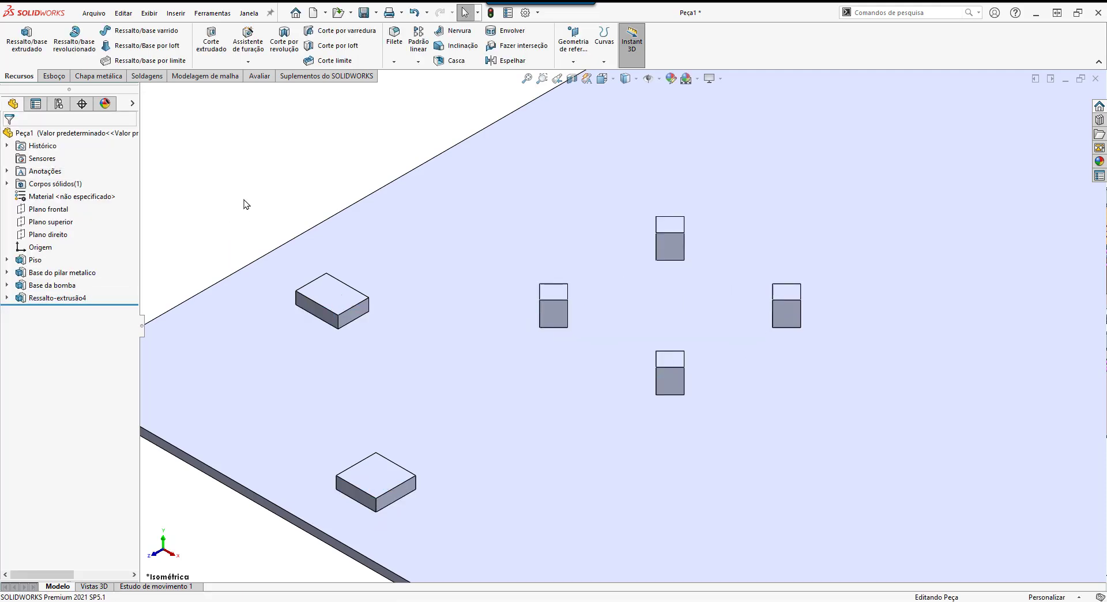
- Rename the extrusion feature of the four small blocks as Base do tanque
key(z)
key(z)
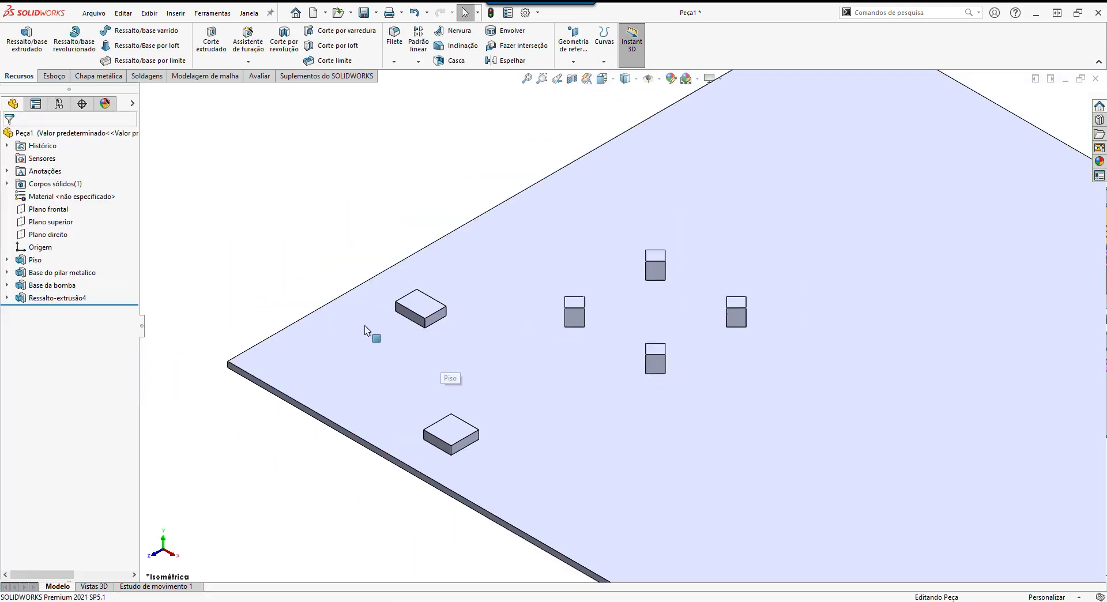
right_click(60, 299)
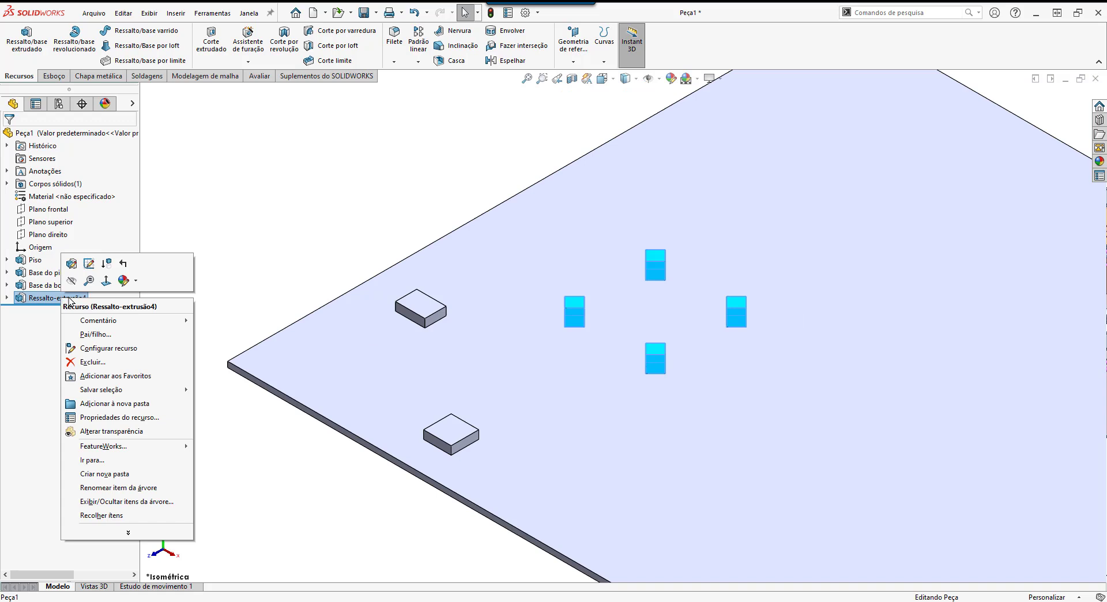
click(112, 488)
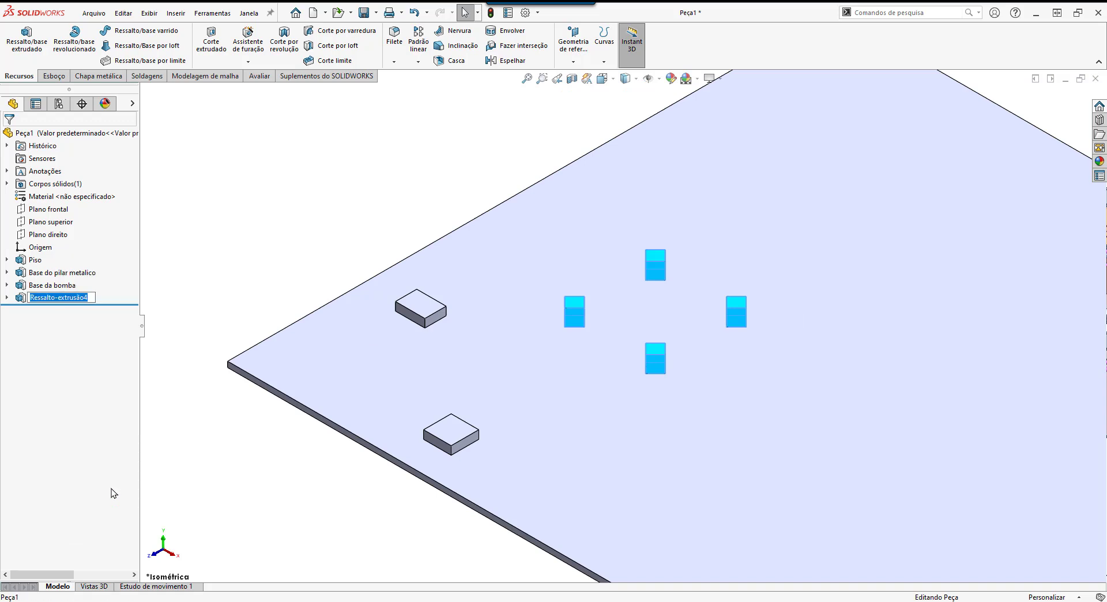
text(Base)
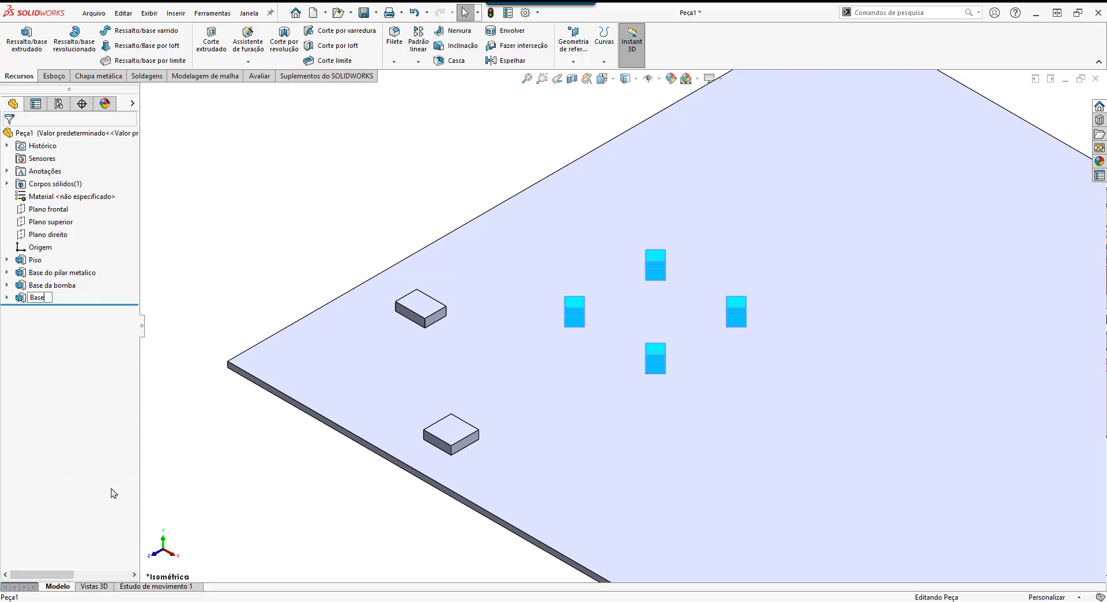
text( do tanque)
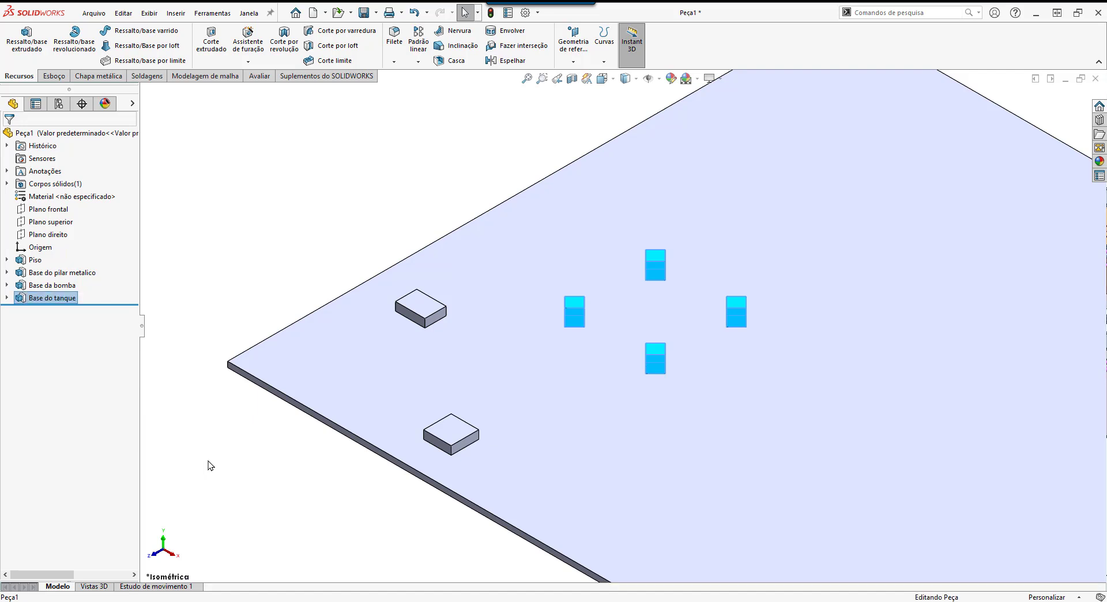
click(225, 456)
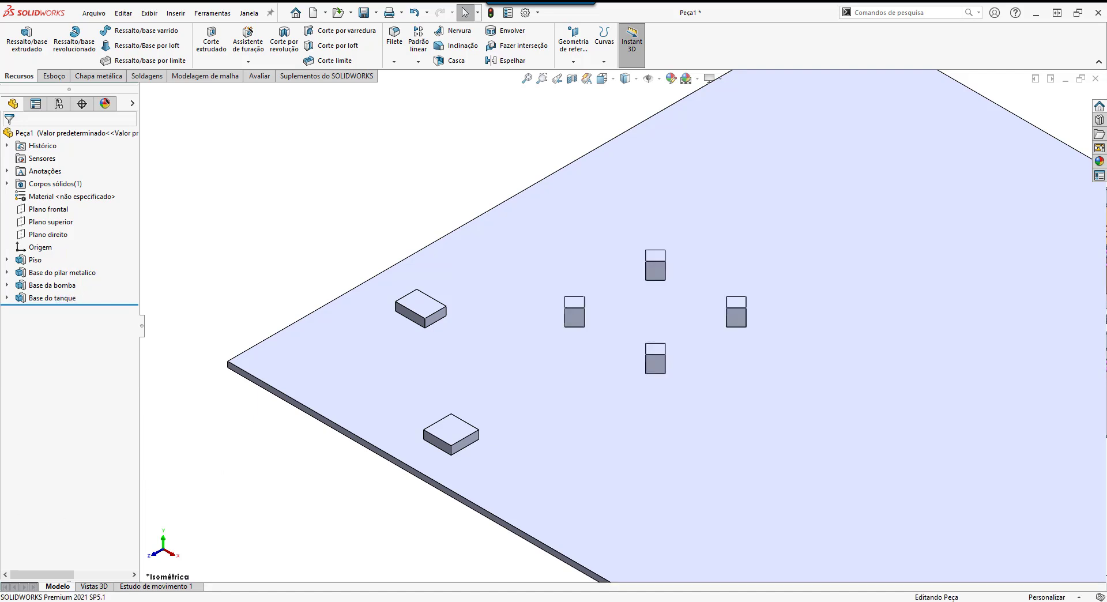
- Start a linear pattern using the floor slab's long edge nearest the Base da bomba block as Direction 1
scroll(698, 335, up, 5)
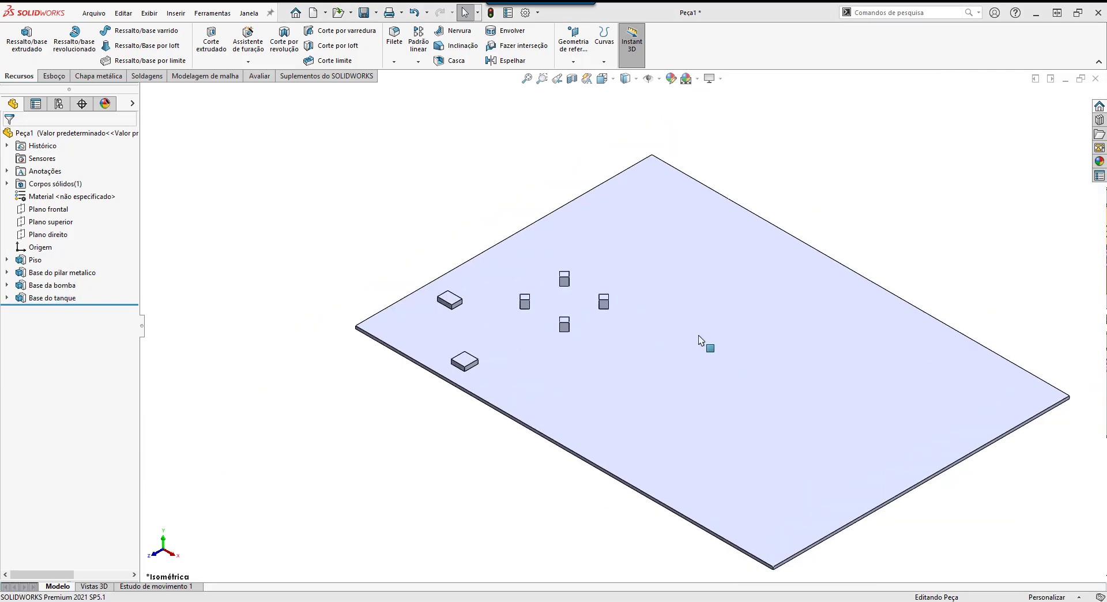
click(423, 43)
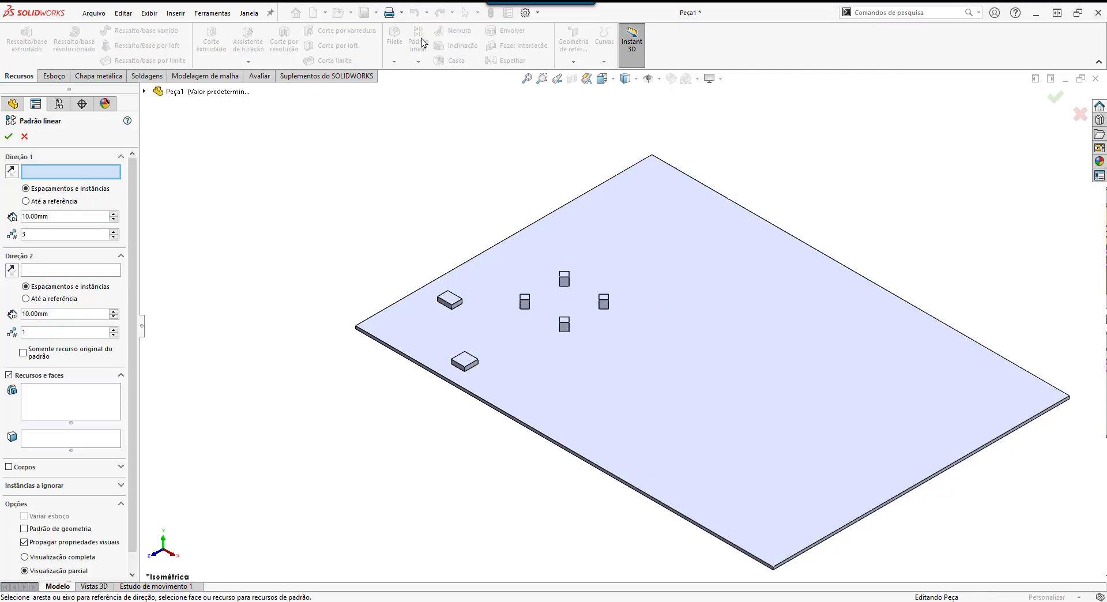
scroll(505, 306, down, 2)
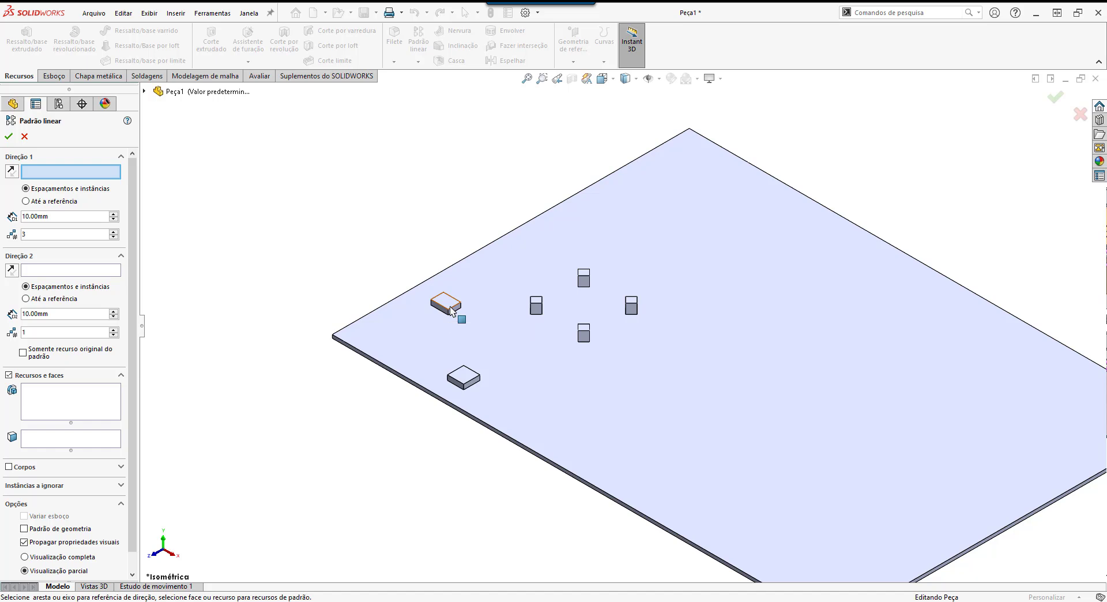
scroll(460, 316, down, 2)
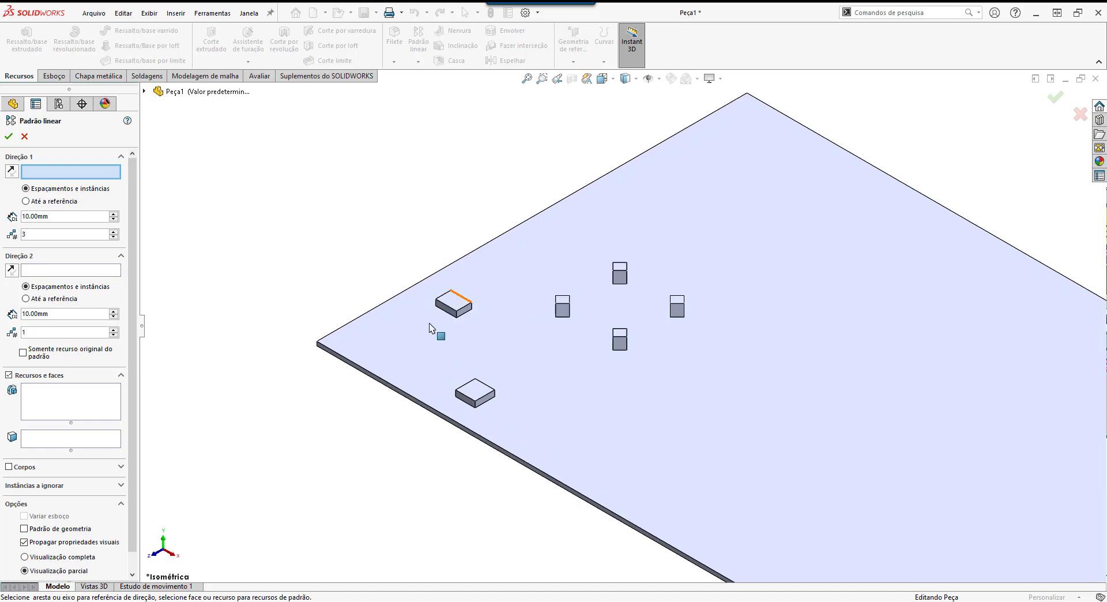
click(398, 389)
scroll(328, 346, down, 1)
scroll(329, 346, down, 1)
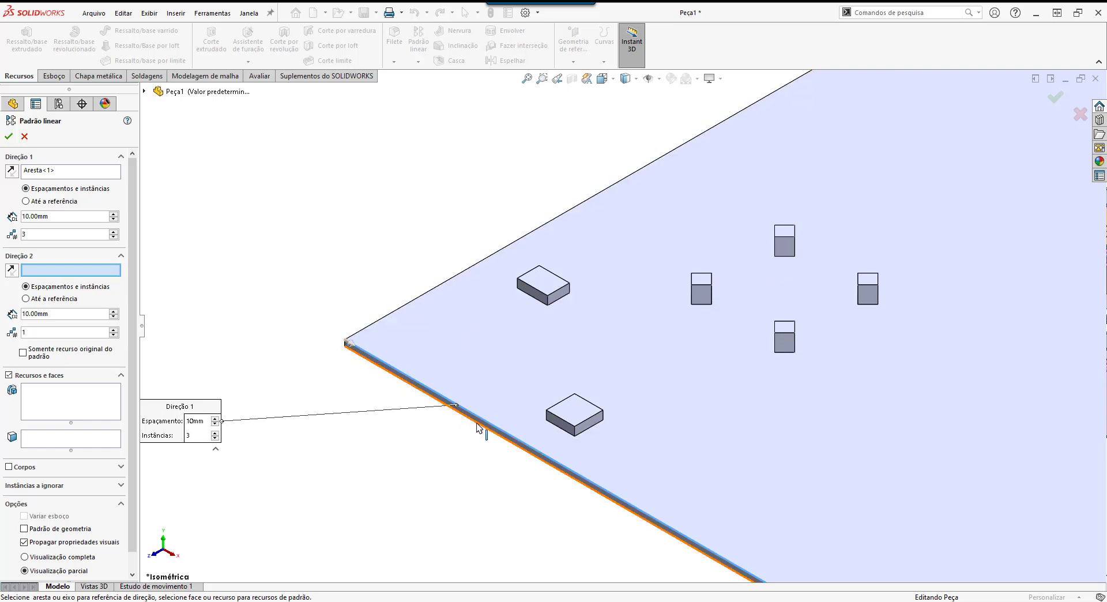
scroll(540, 369, up, 2)
scroll(796, 382, down, 1)
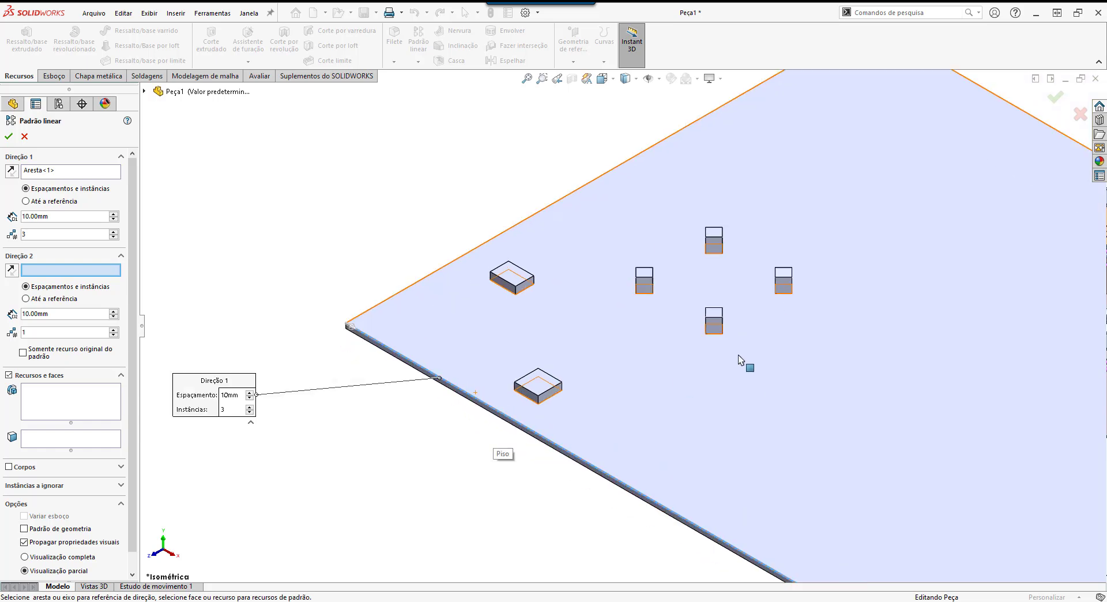
- Set the pattern's Direction 1 to a spacing of 4500 mm and 4 instances
double_click(62, 218)
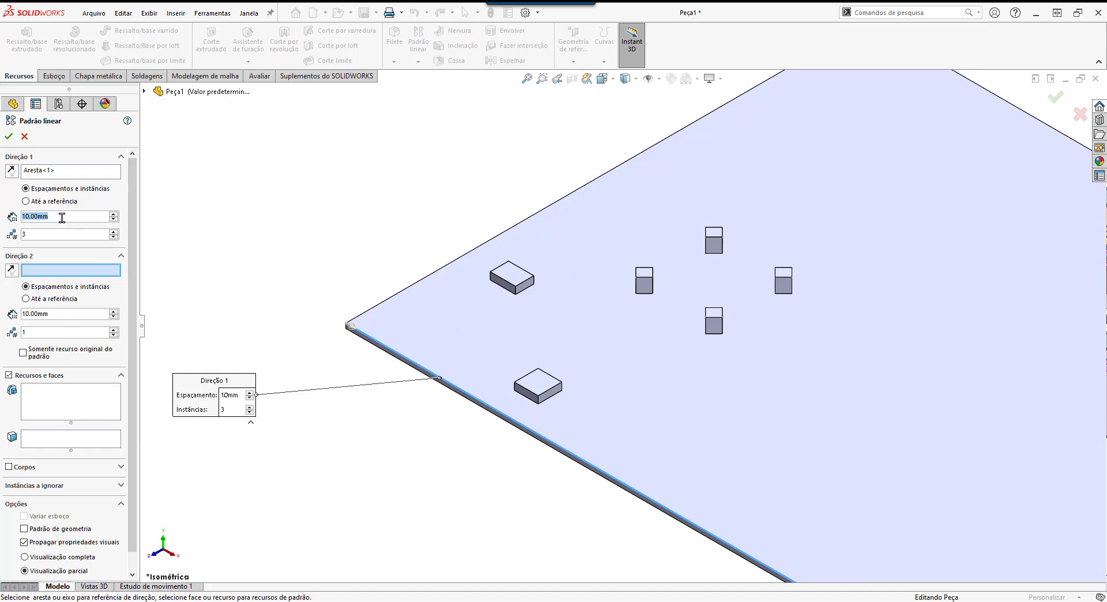
text(4500)
key(Return)
scroll(467, 340, up, 2)
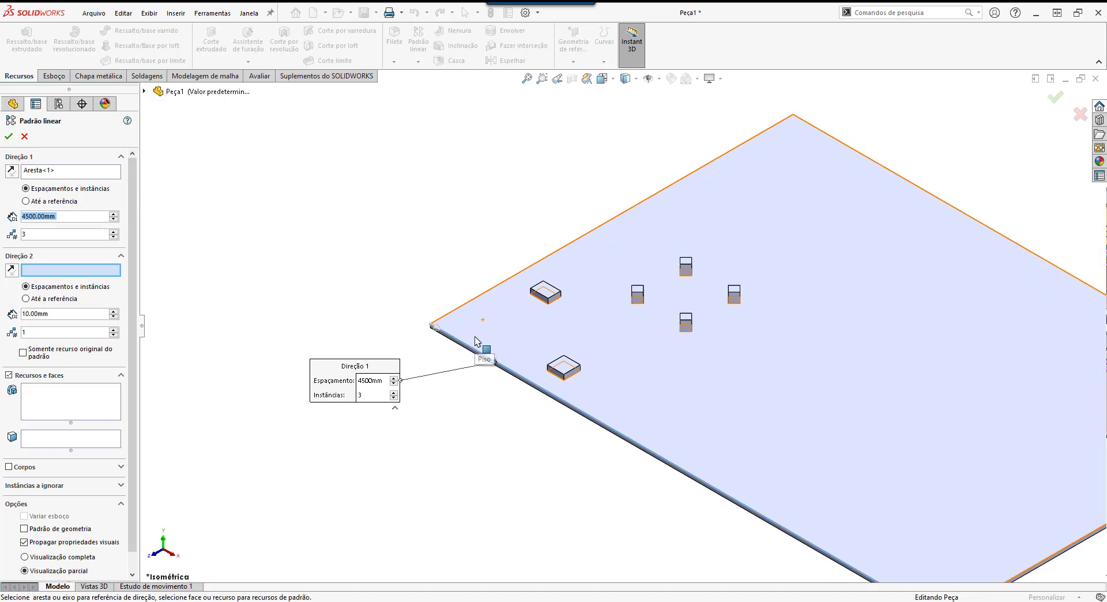
double_click(39, 234)
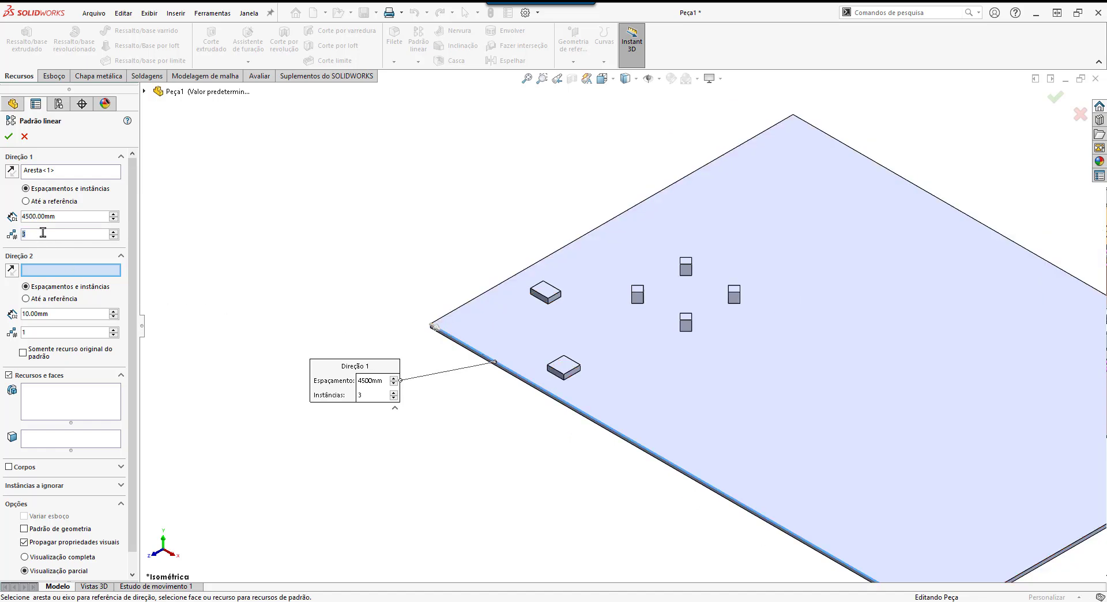
text(40)
key(BackSpace)
- Use the slab's adjacent short edge as the pattern's Direction 2 with 4000 mm spacing and 3 instances
scroll(553, 239, down, 2)
click(456, 323)
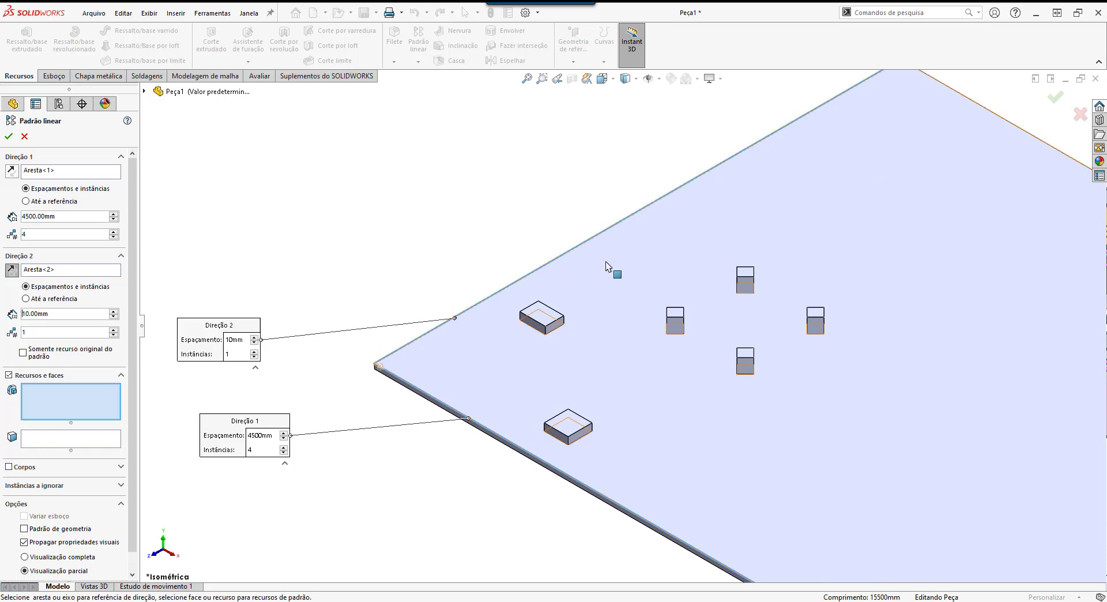
scroll(721, 210, up, 3)
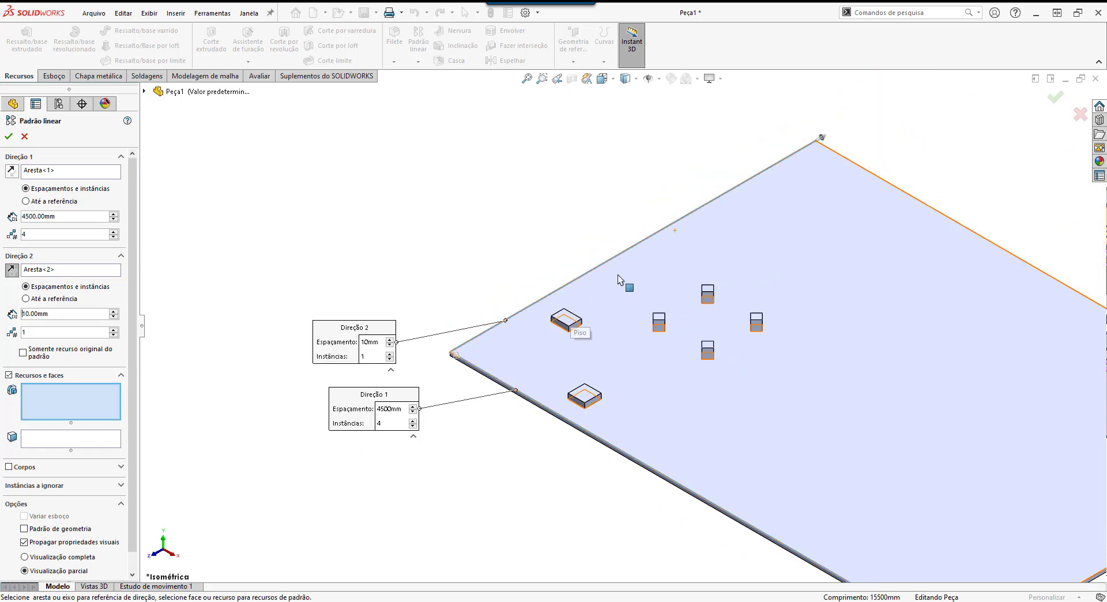
double_click(63, 315)
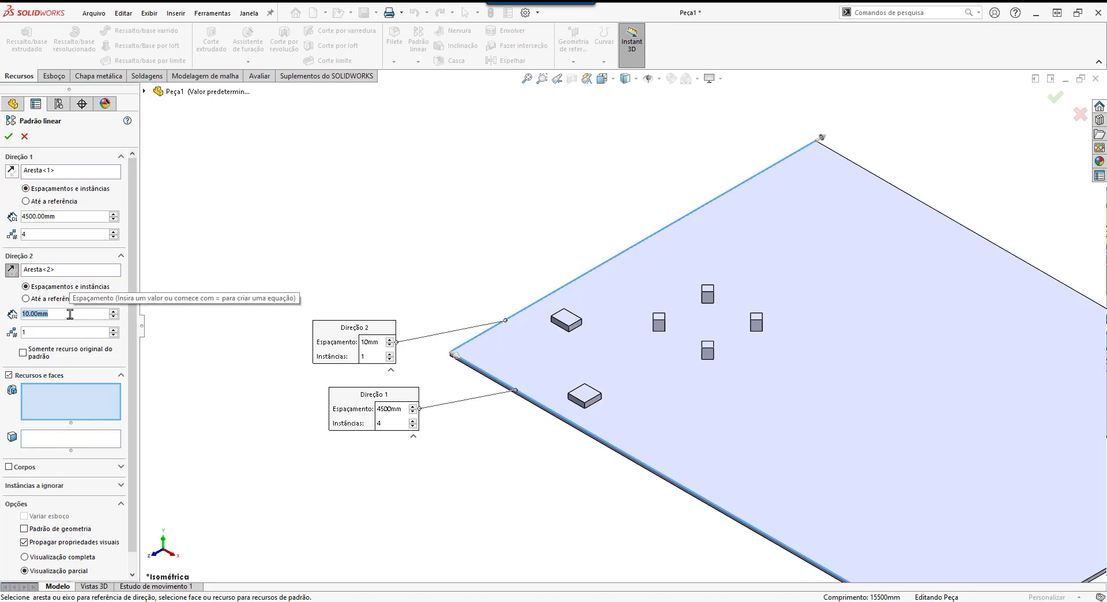
text(4000)
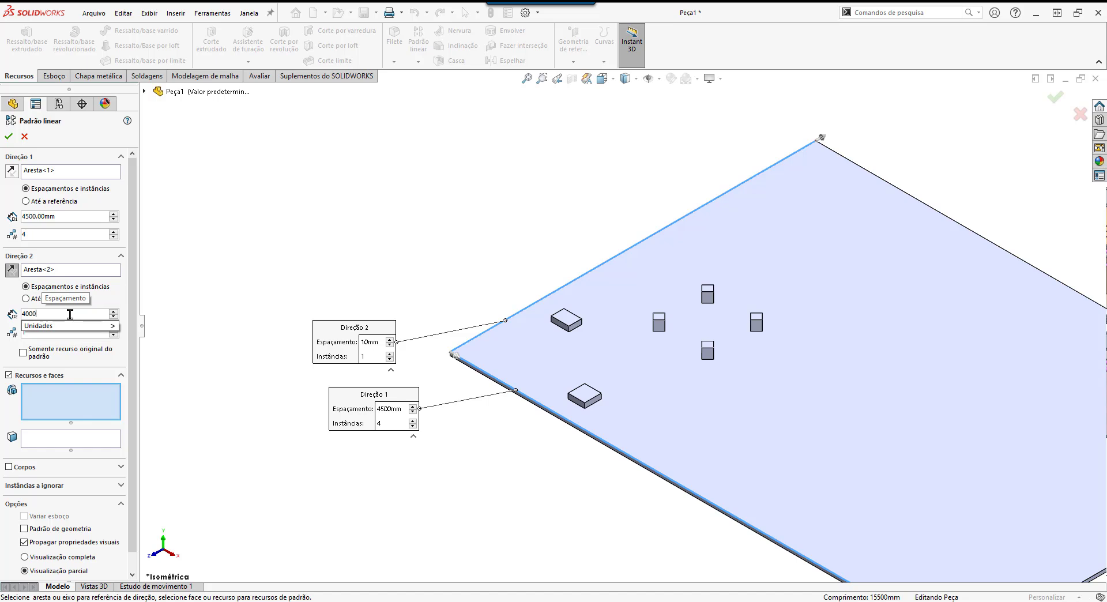
key(Return)
double_click(36, 337)
text(3)
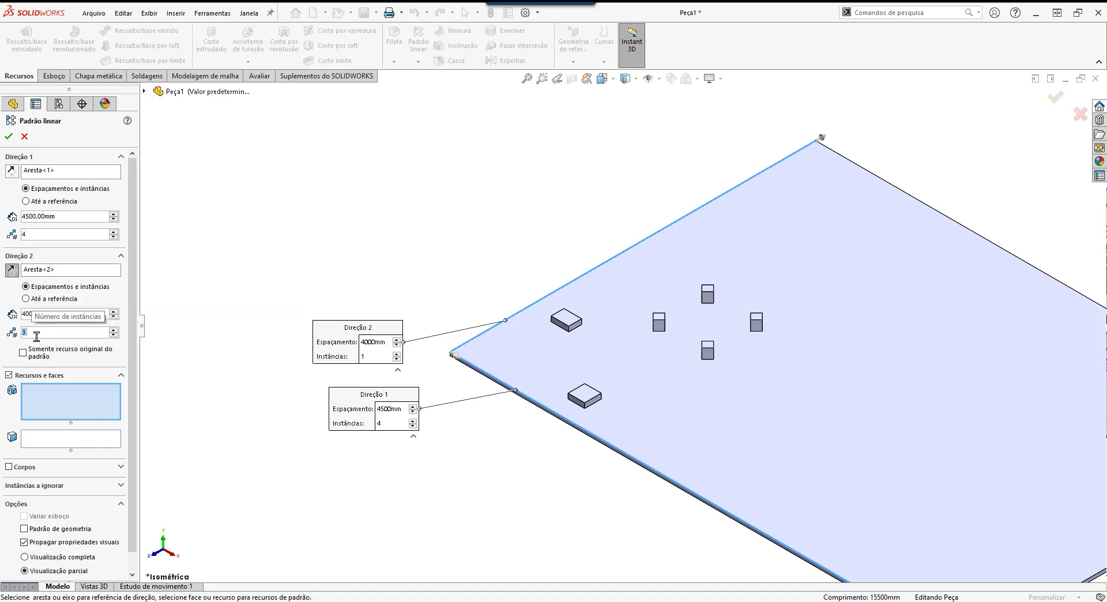
click(59, 399)
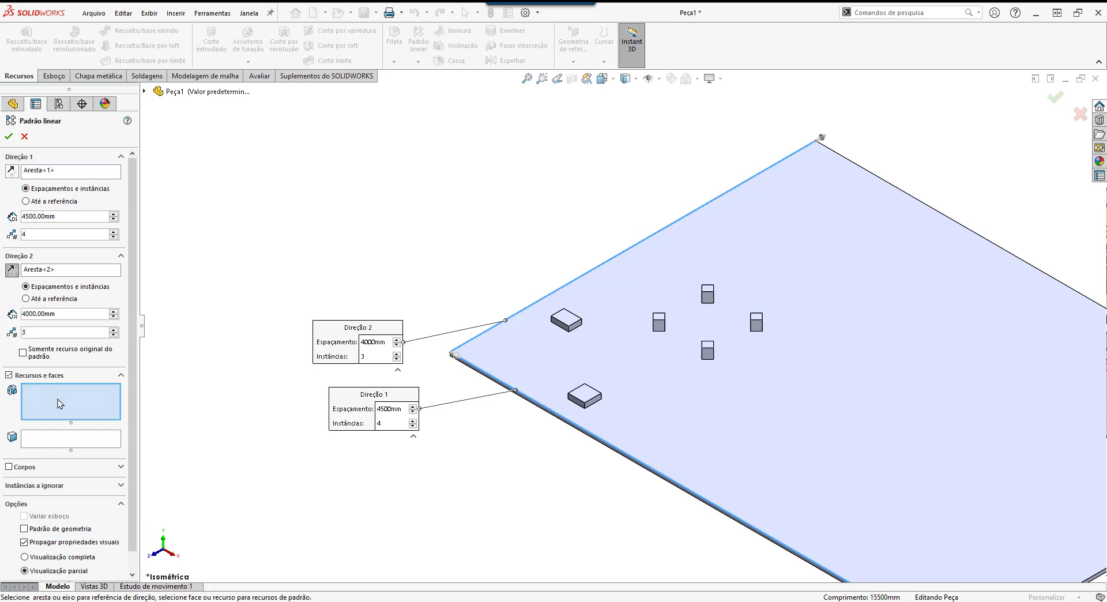
- Add the Base do pilar metalico block as the feature repeated by the linear pattern
click(569, 324)
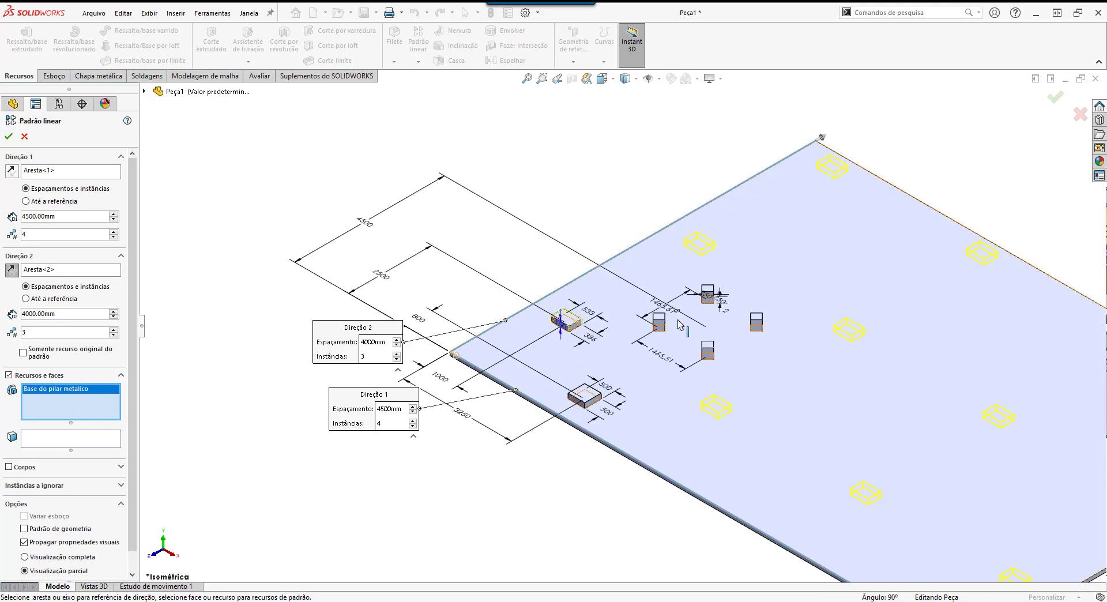
scroll(729, 331, up, 3)
scroll(849, 368, down, 1)
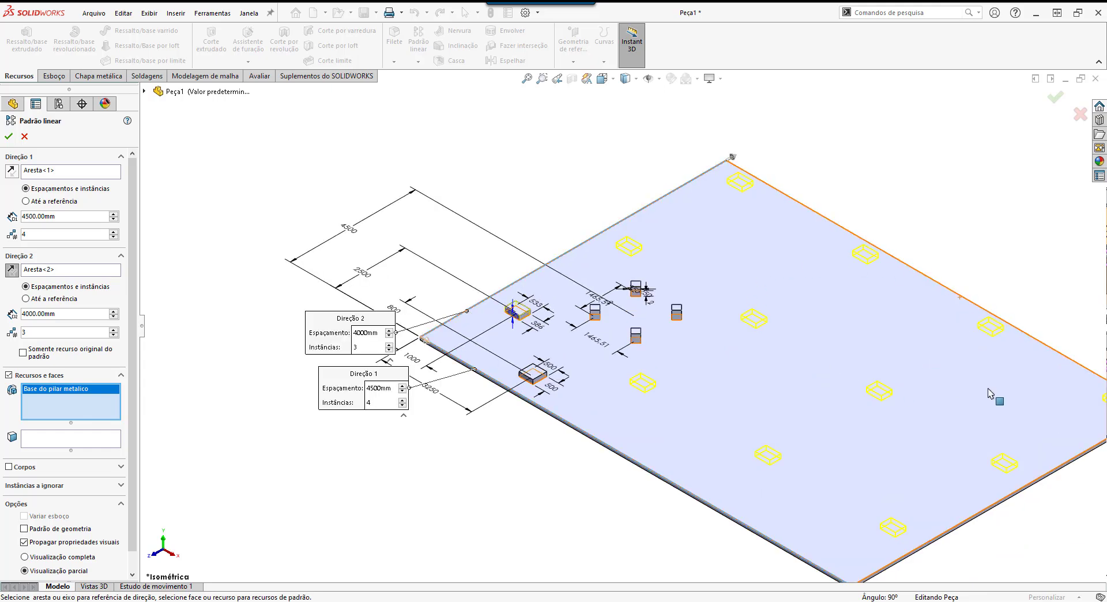
scroll(988, 389, up, 1)
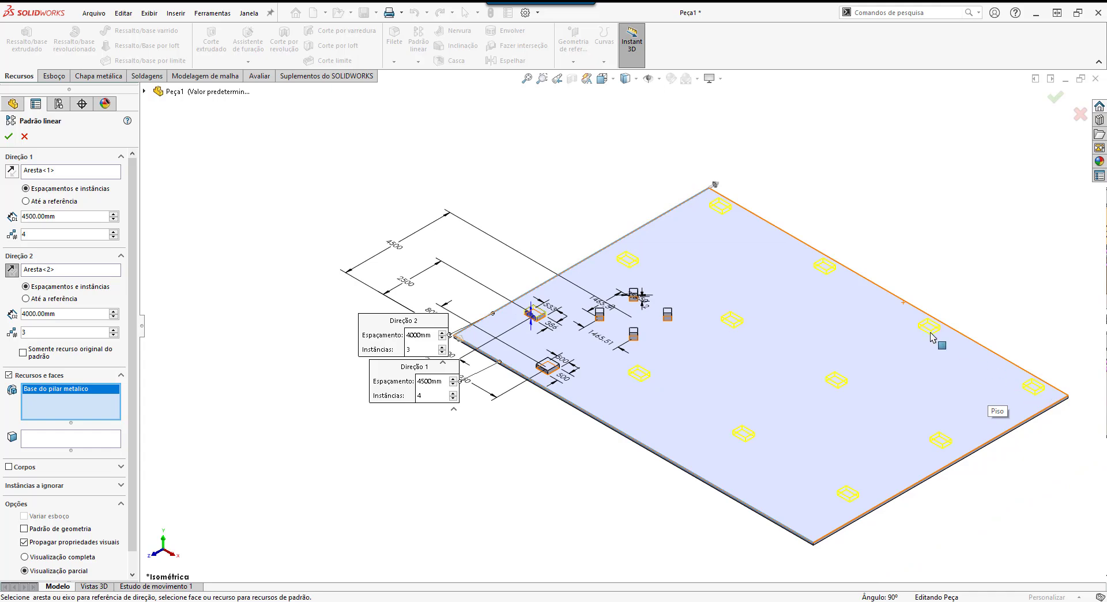
- Skip instances (3, 3) and (4, 3) along the slab's far long edge and finish the linear pattern
click(51, 486)
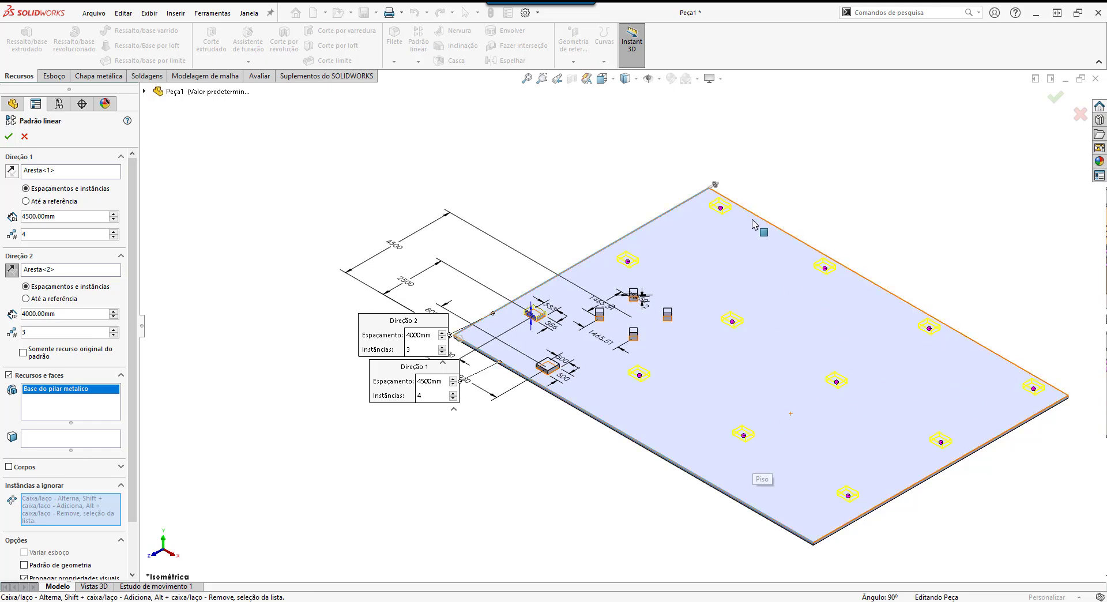
scroll(954, 346, down, 2)
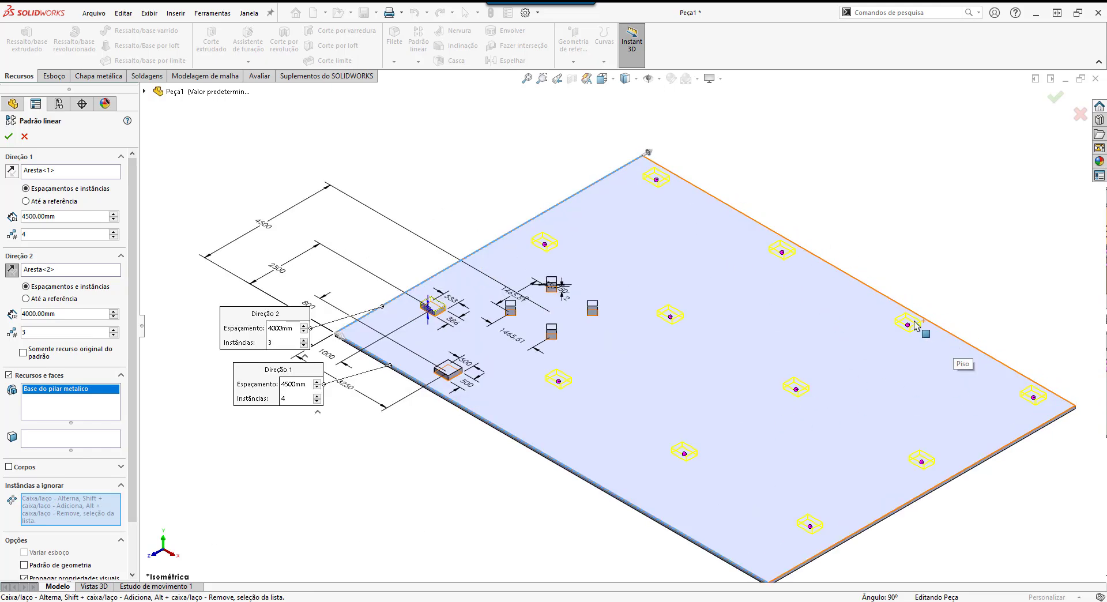
click(909, 329)
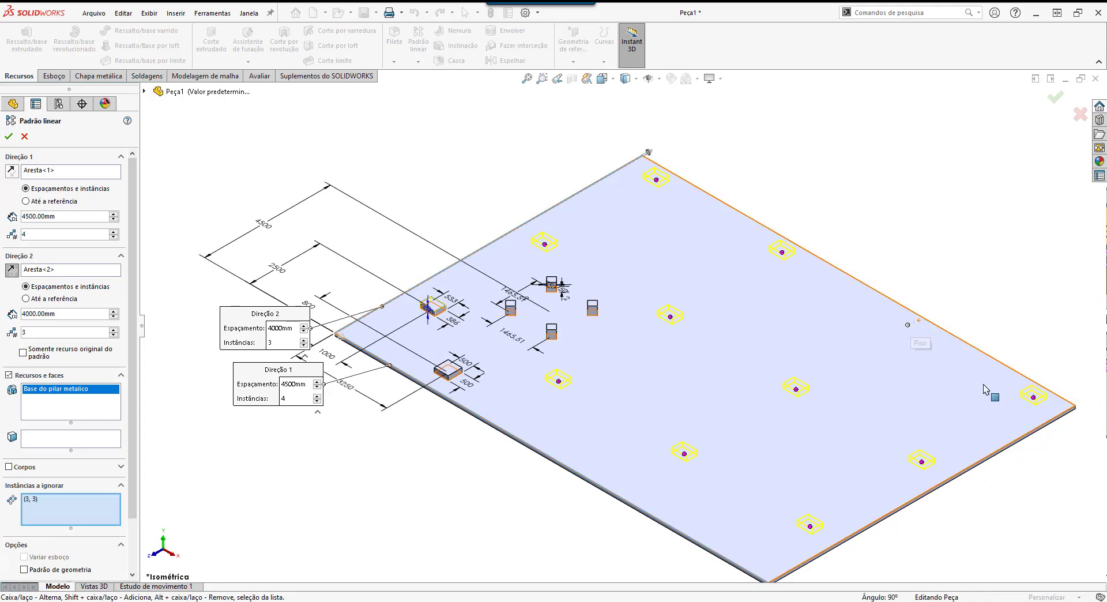
click(1033, 398)
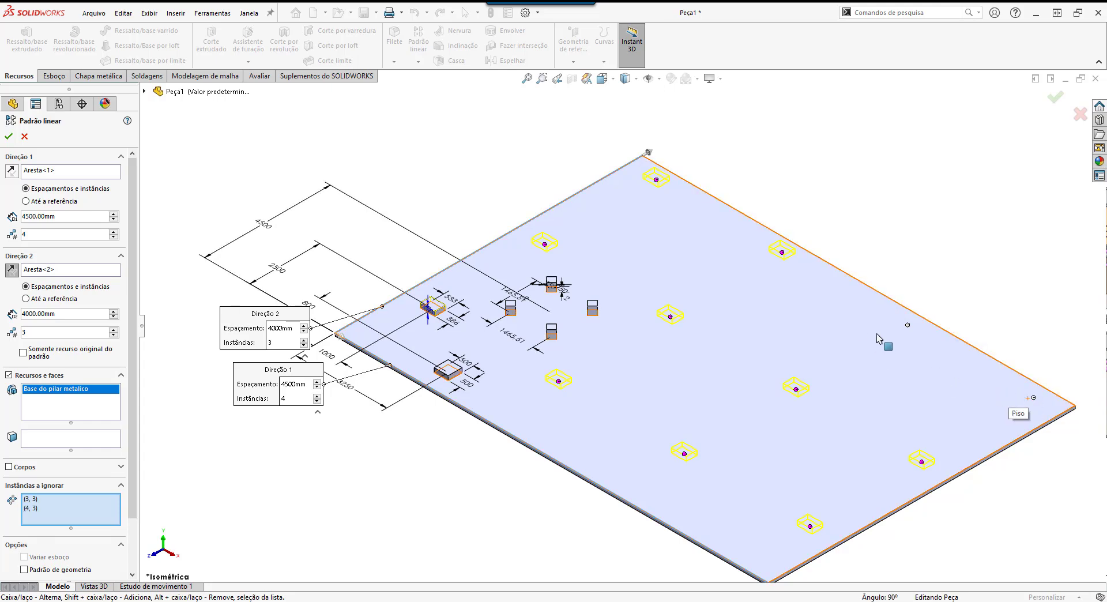
click(9, 137)
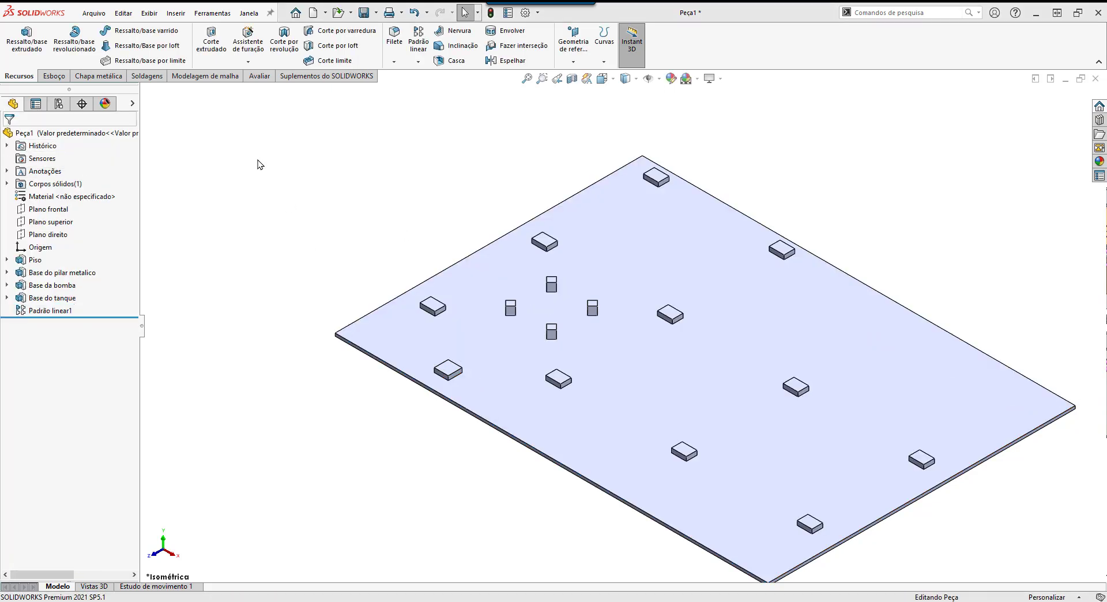
- Start a linear pattern of Base da bomba and Base do tanque, with the slab's long edge nearest Base da bomba as Direction 1
click(418, 40)
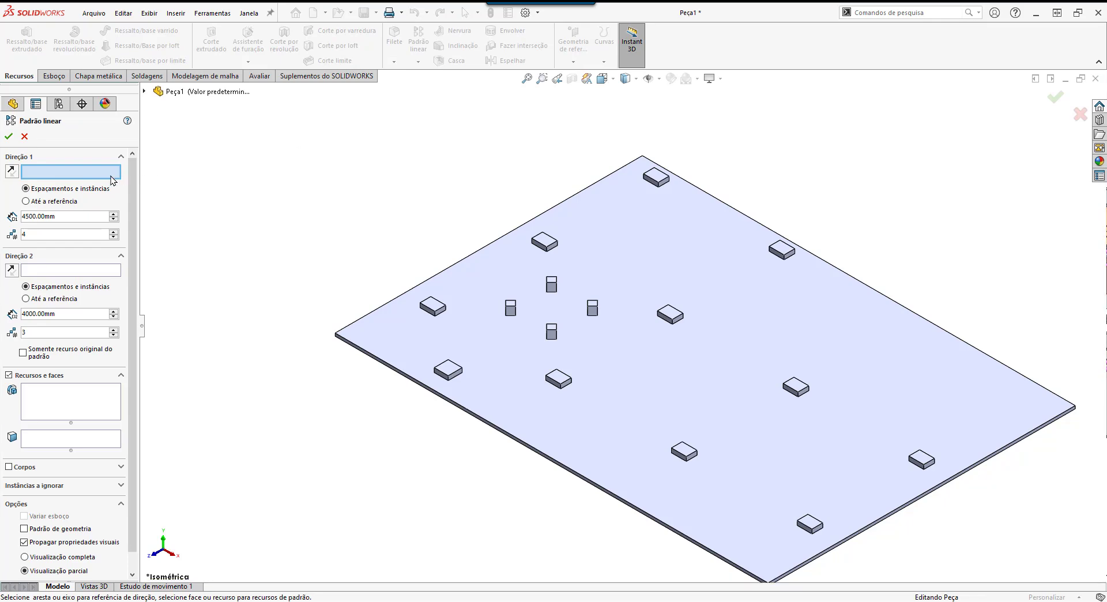
click(370, 354)
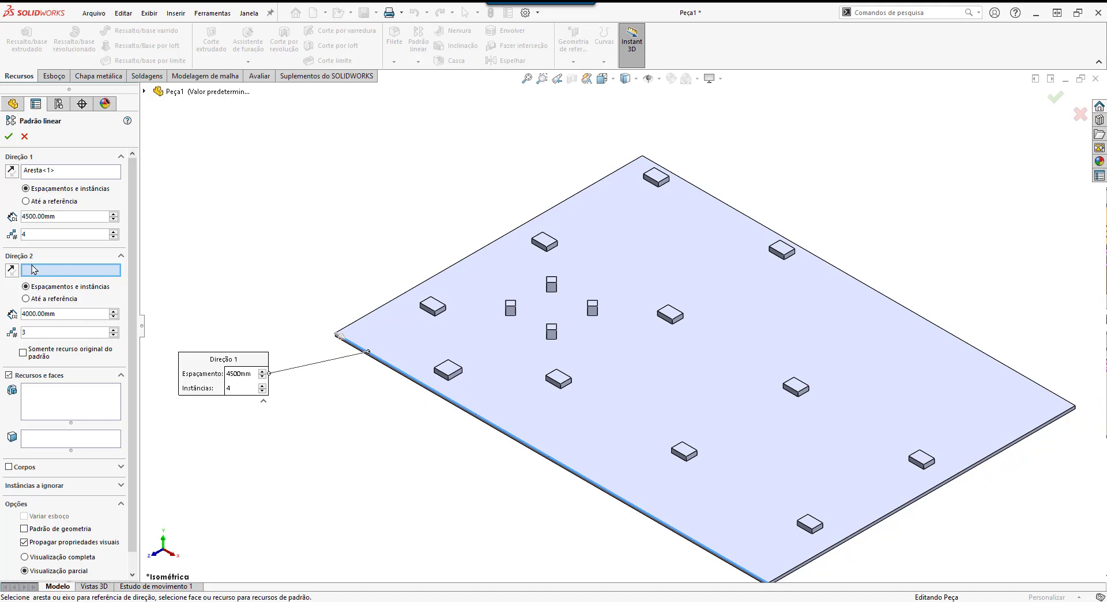
click(52, 400)
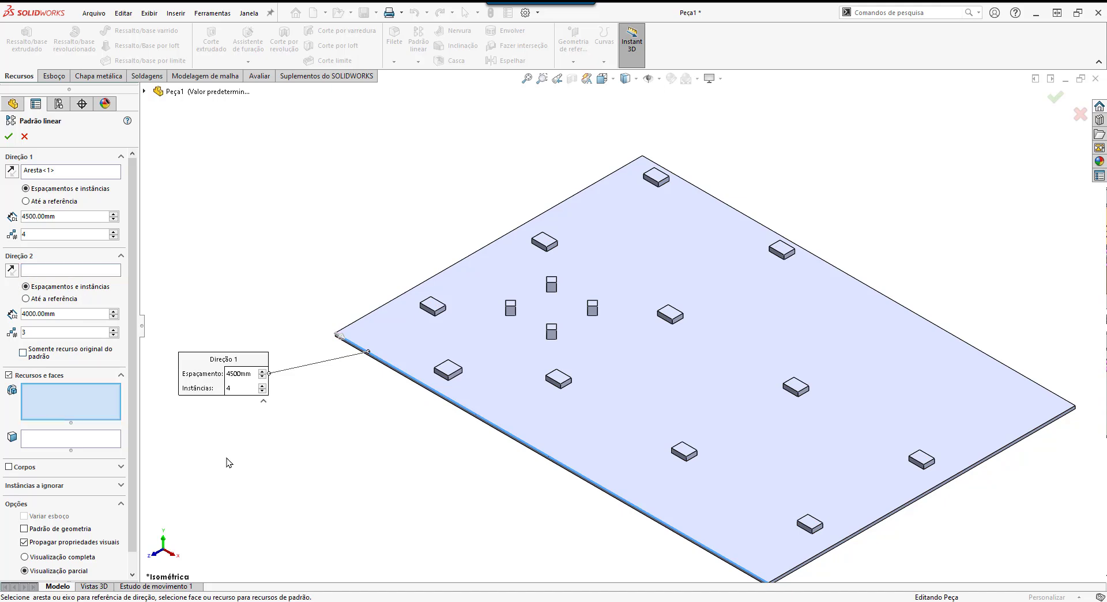
click(453, 372)
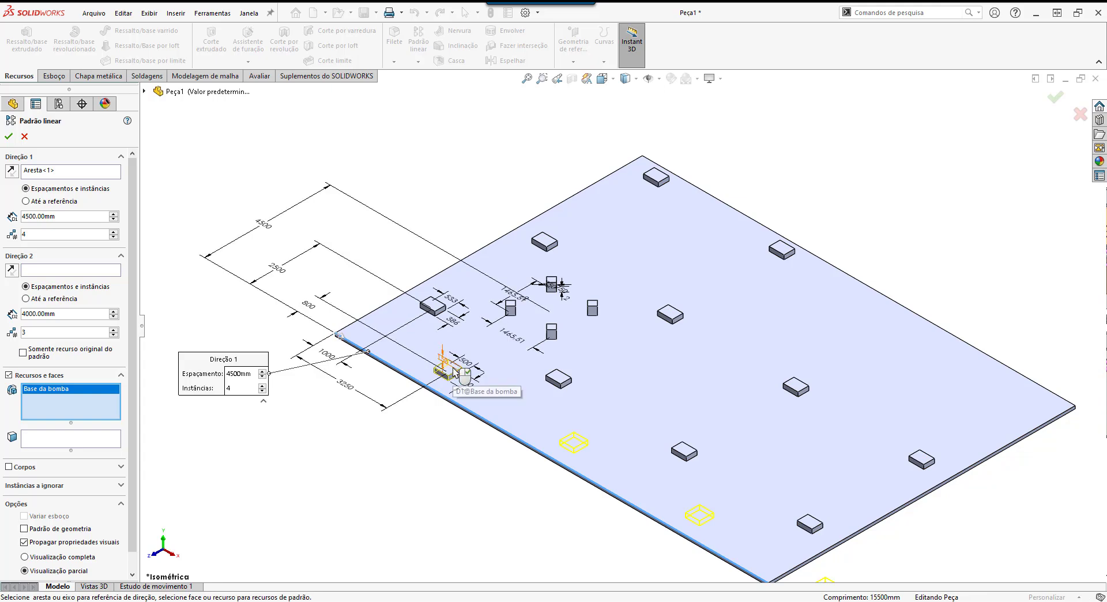
scroll(519, 331, up, 3)
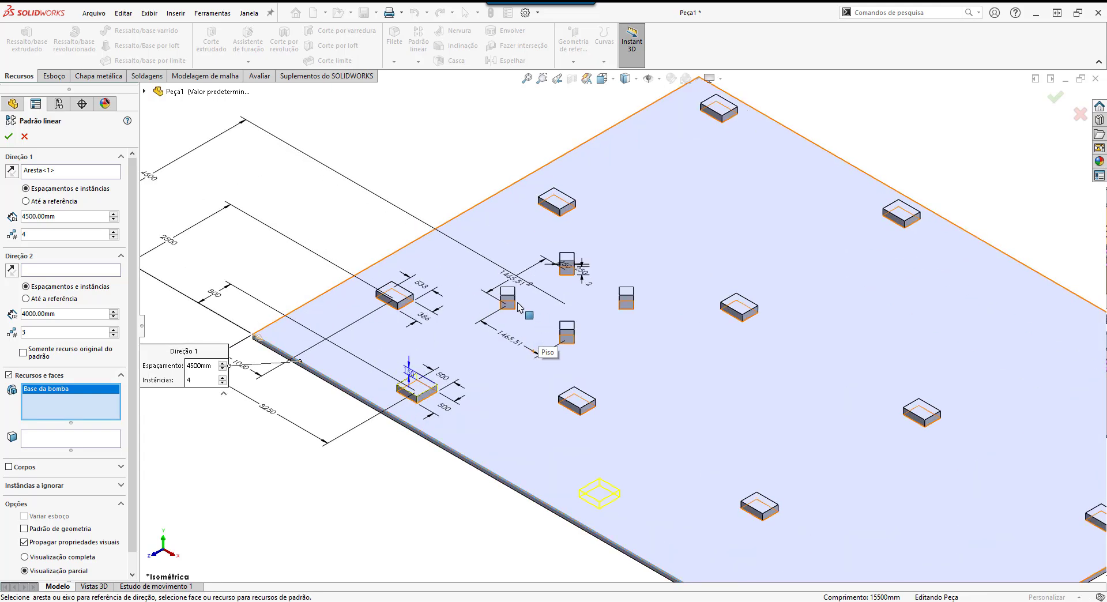
click(509, 297)
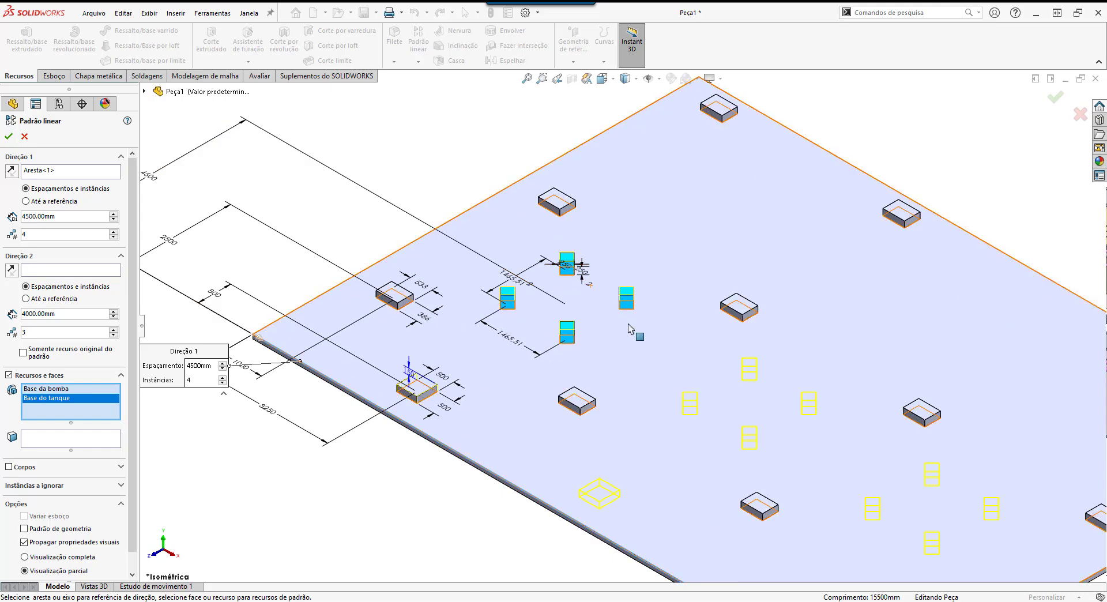
scroll(698, 390, down, 3)
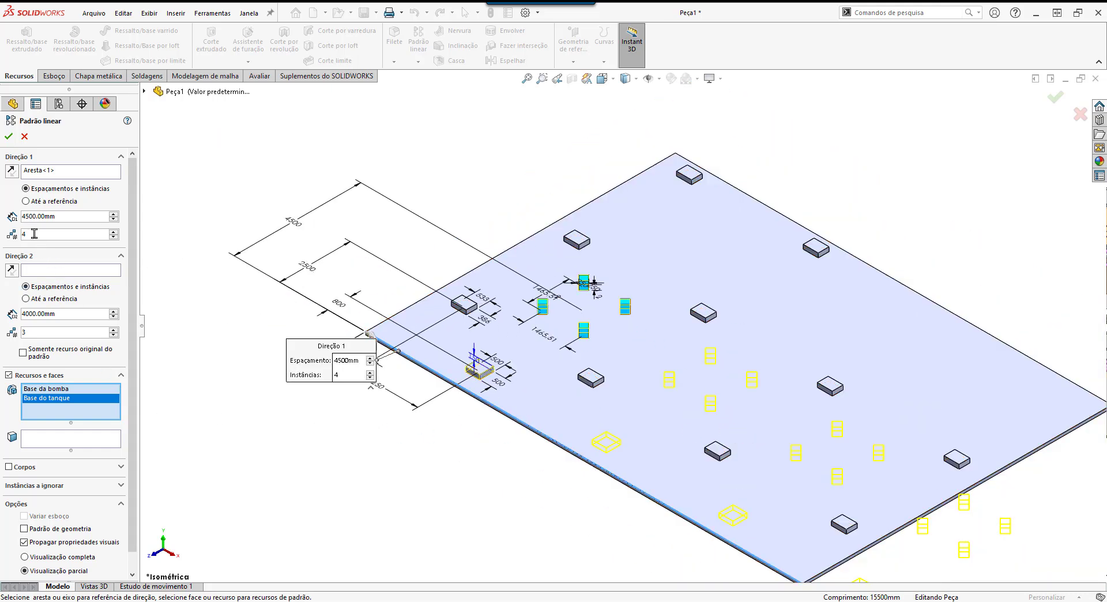
- Set the pattern's Direction 1 to 3 instances and finish the pattern
click(114, 237)
click(71, 235)
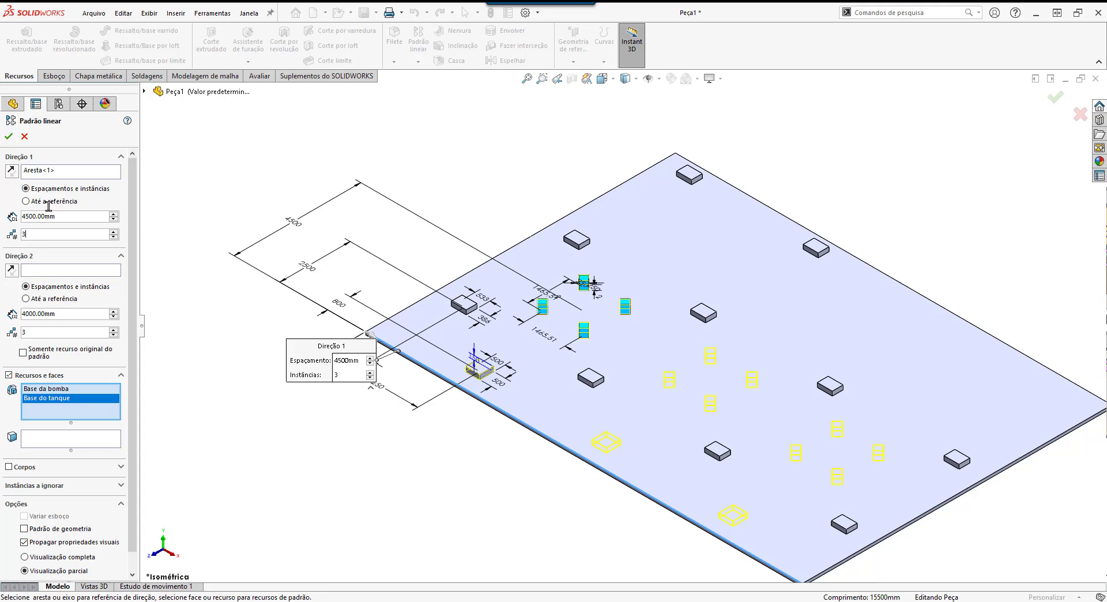
click(8, 137)
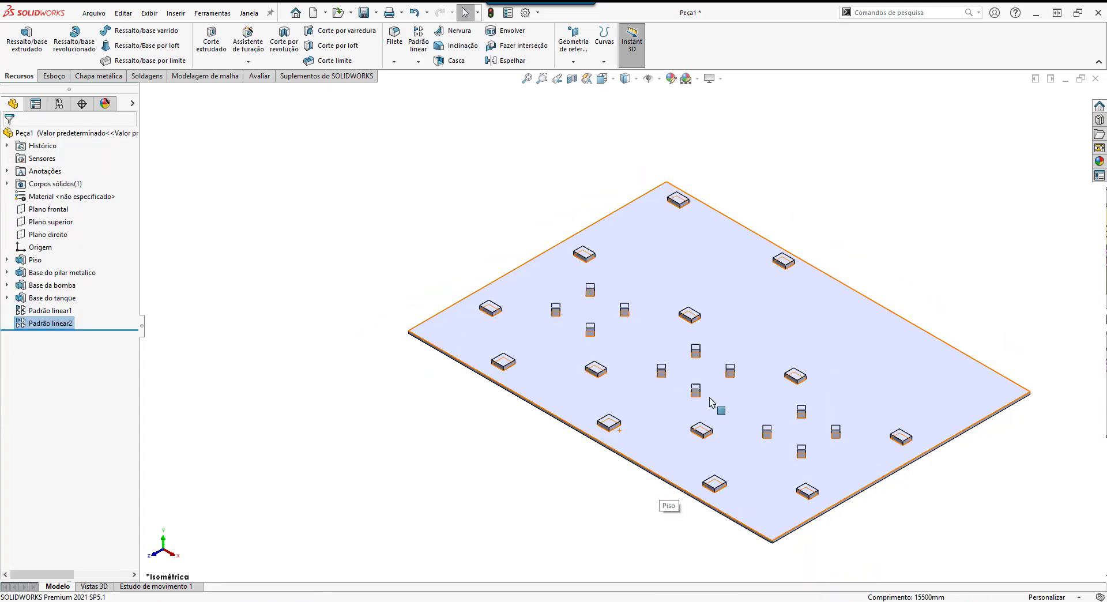
scroll(712, 402, down, 1)
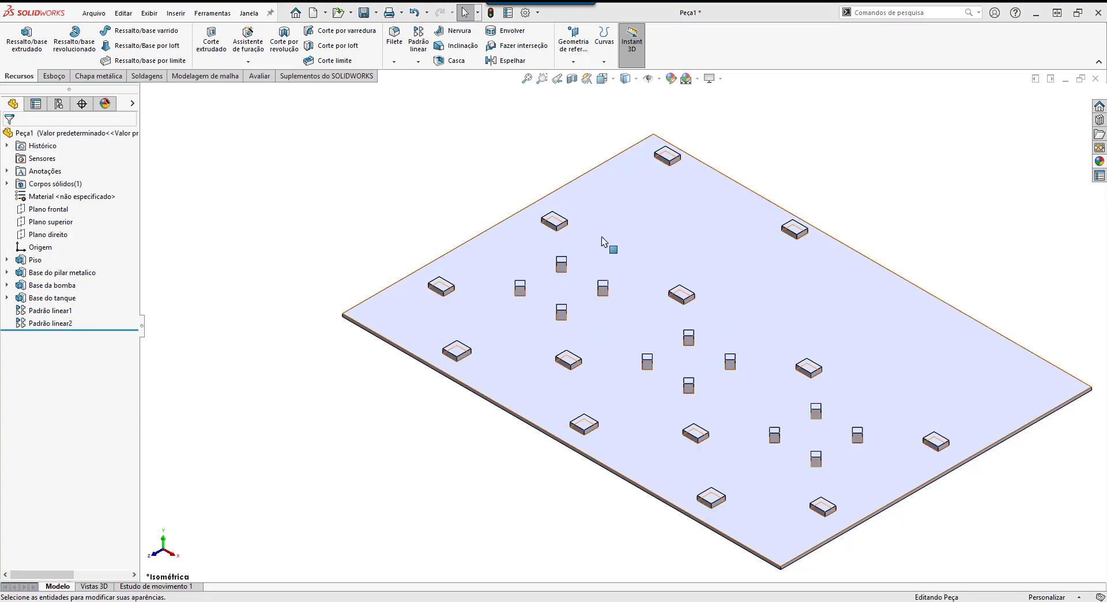
- Open the whole part's appearance for editing and browse the appearance library to the Pavimento category under Pedra
right_click(90, 136)
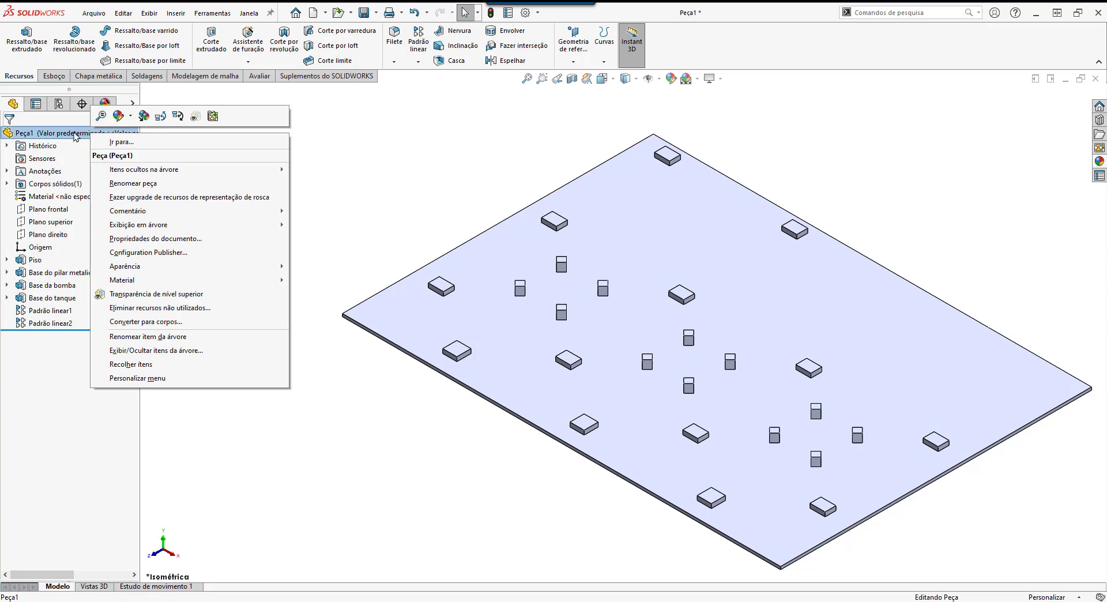
mouse_move(119, 116)
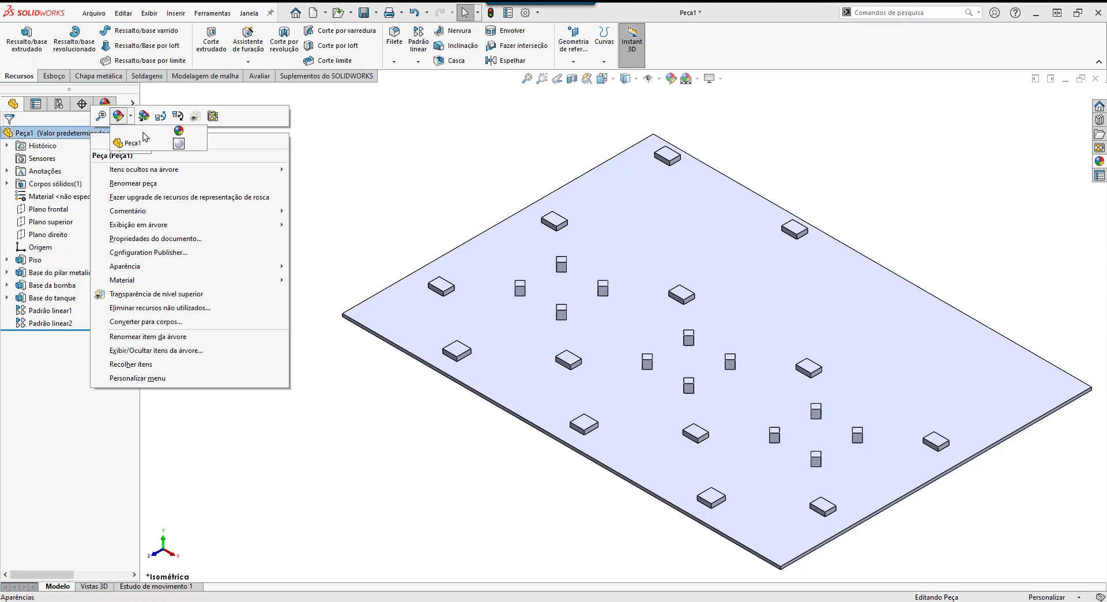
click(180, 144)
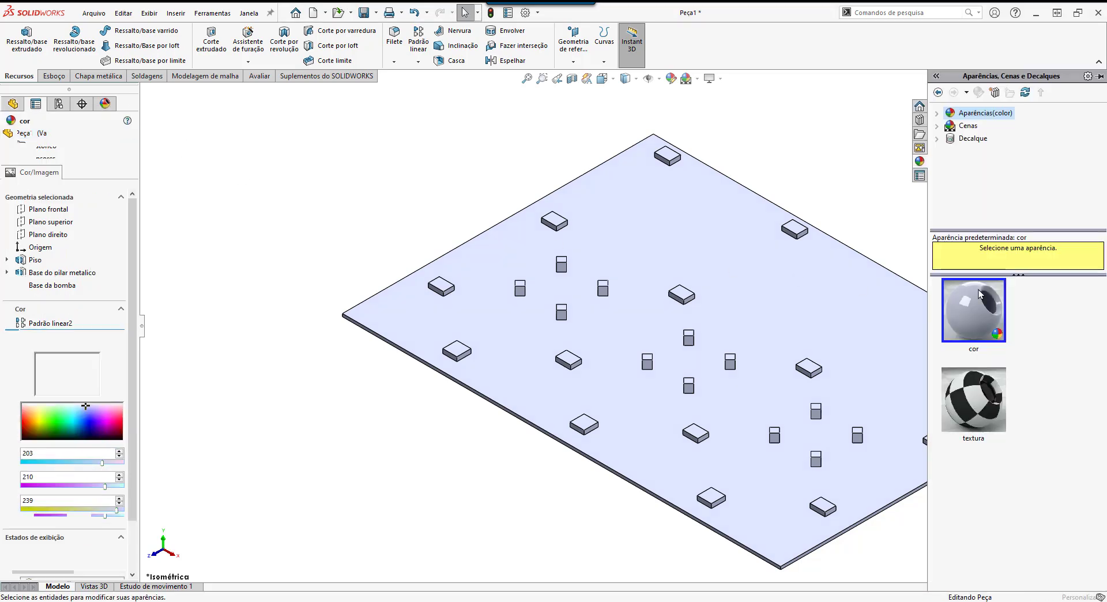
click(937, 113)
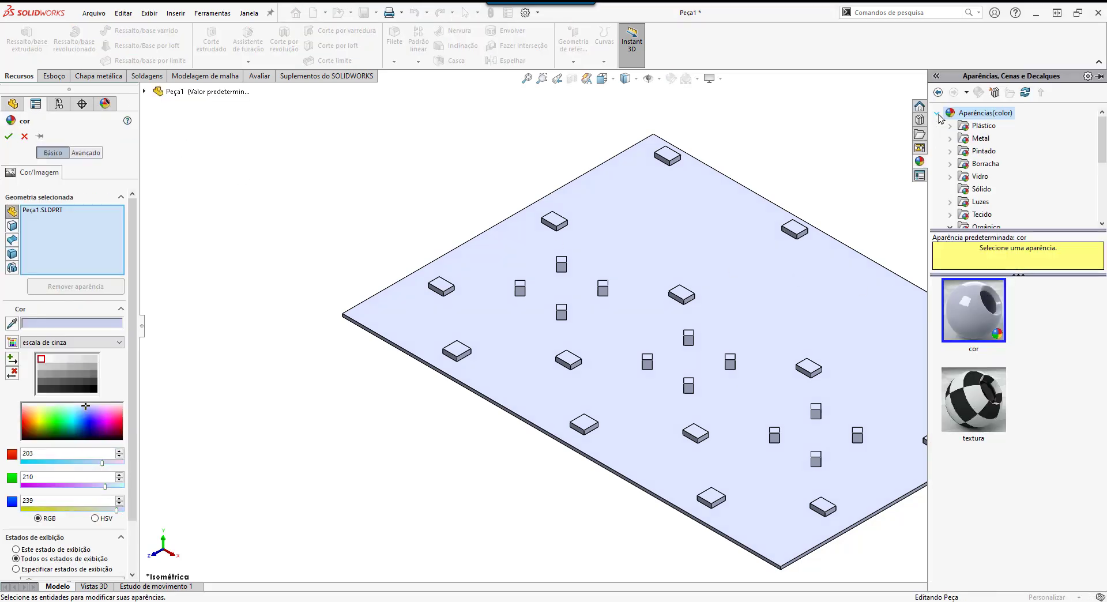
drag(1101, 147, 1101, 172)
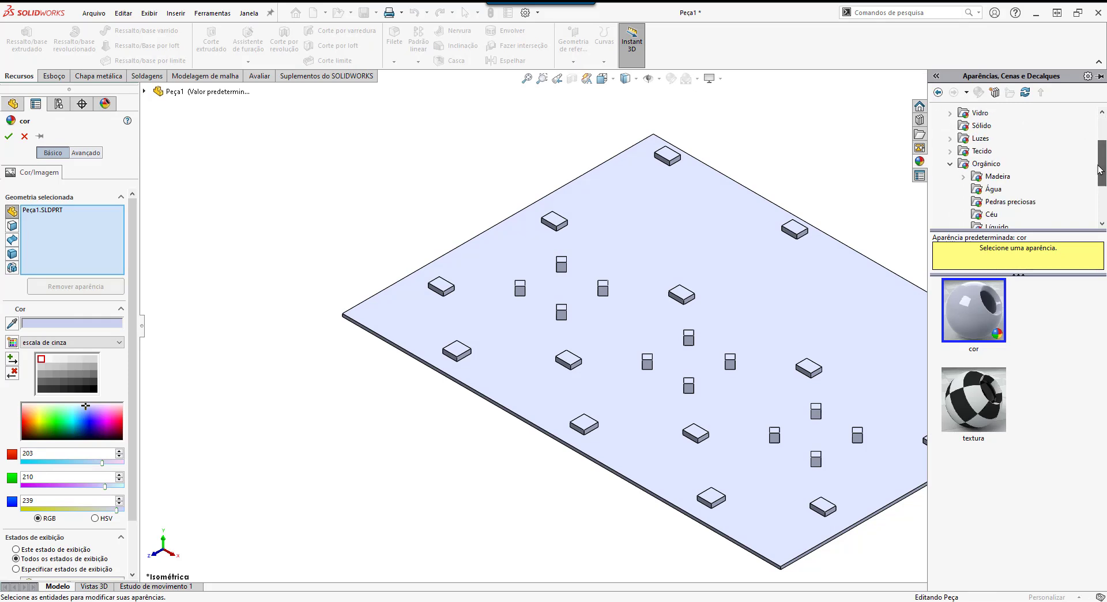
click(950, 164)
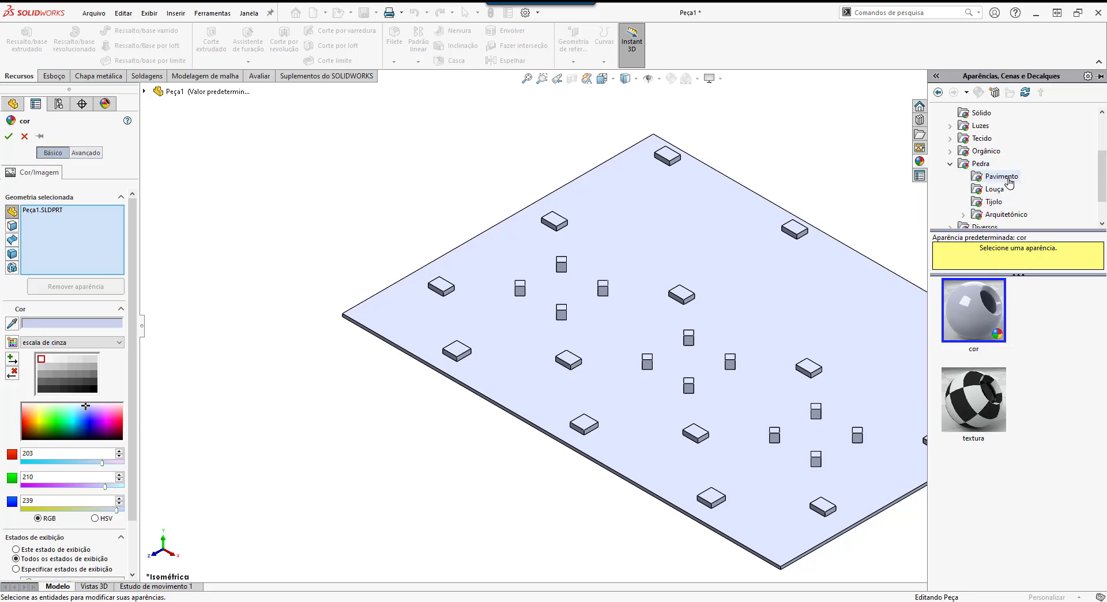
click(1008, 180)
- Apply the concreto claro 2d appearance to the whole part
scroll(1104, 378, down, 2)
drag(1104, 377, 1105, 426)
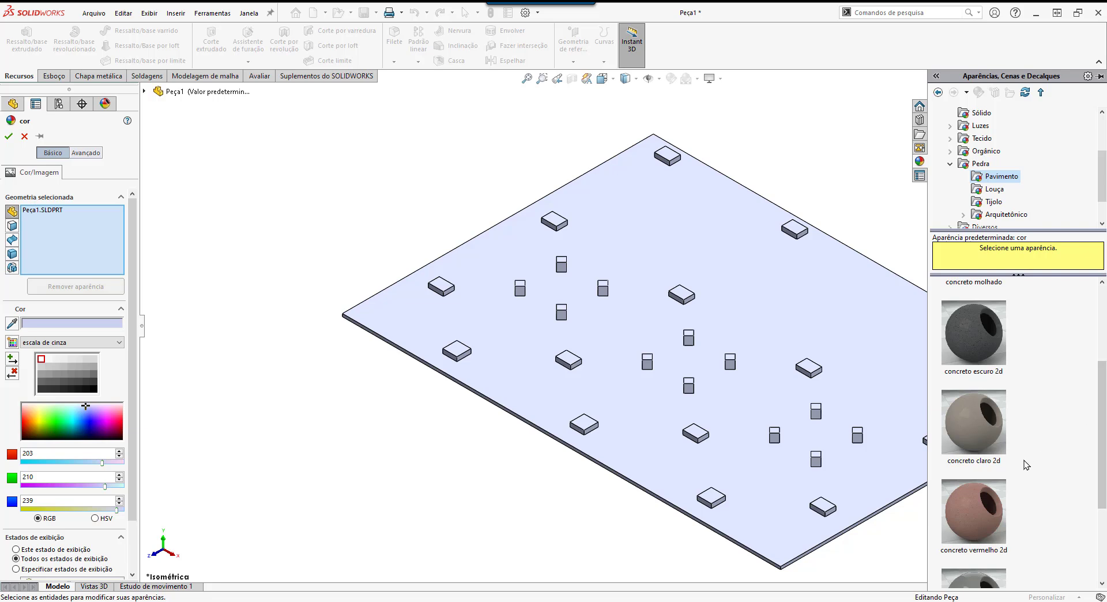
click(982, 434)
drag(981, 434, 815, 320)
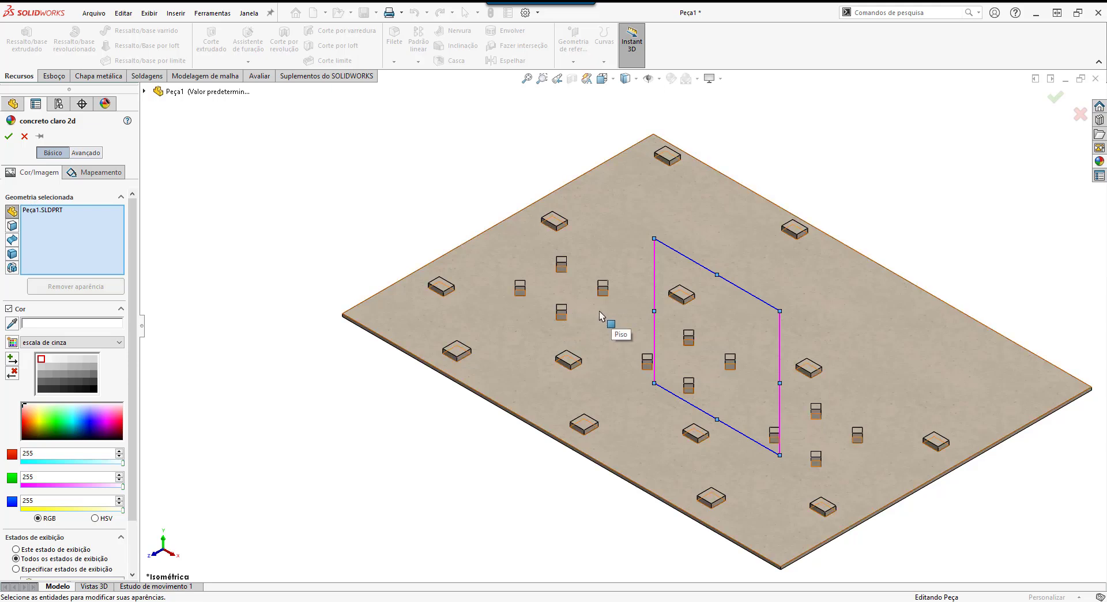
click(8, 137)
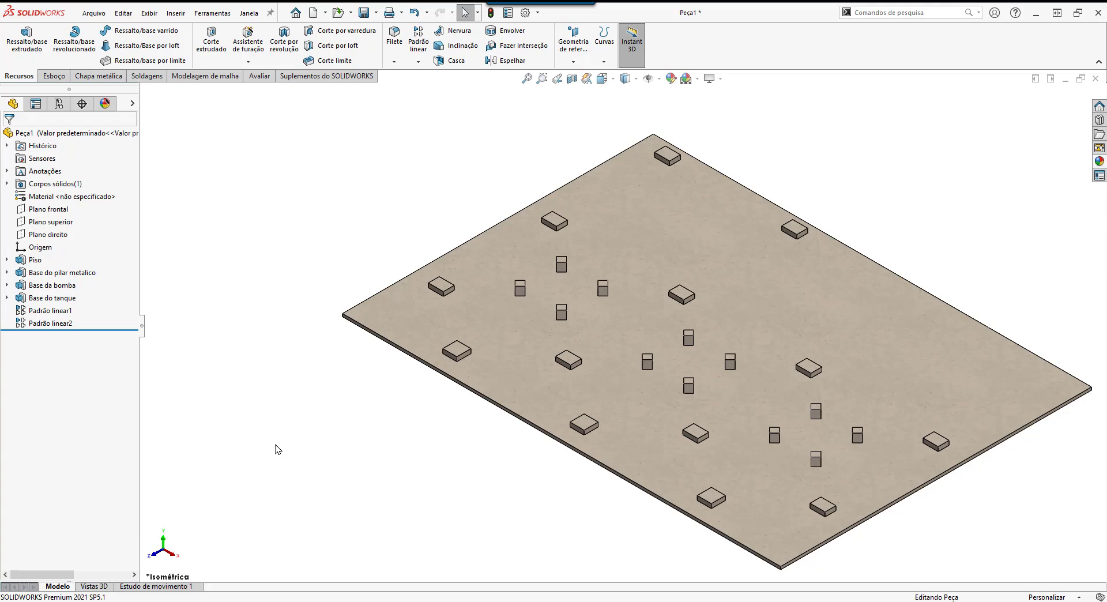
key(f)
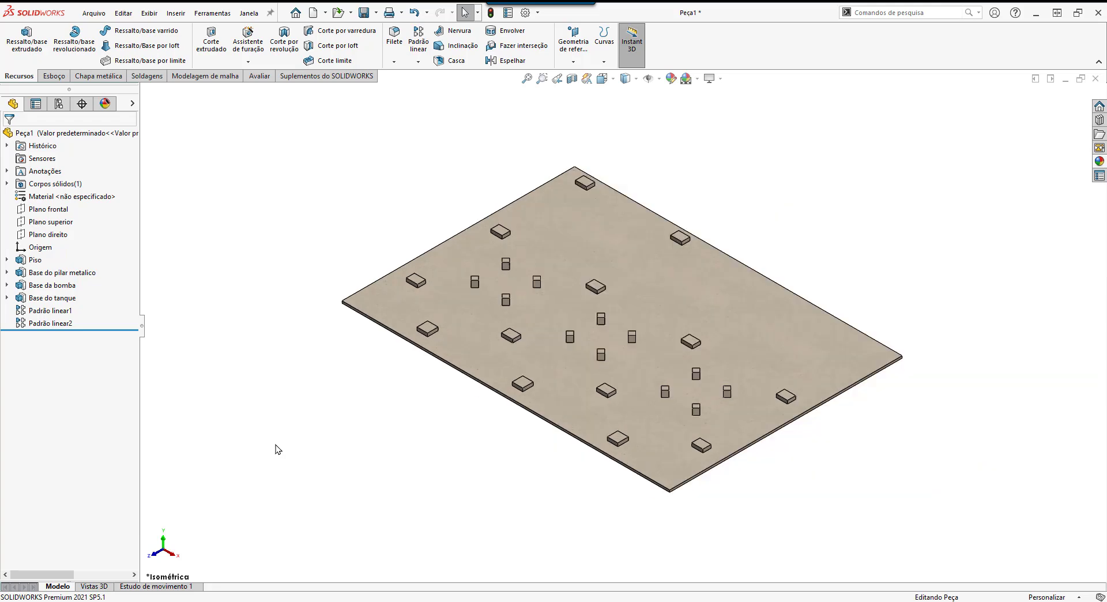
- Start saving the part under a new name and create and open a desktop folder named Projeto tubulacao industrial
click(376, 14)
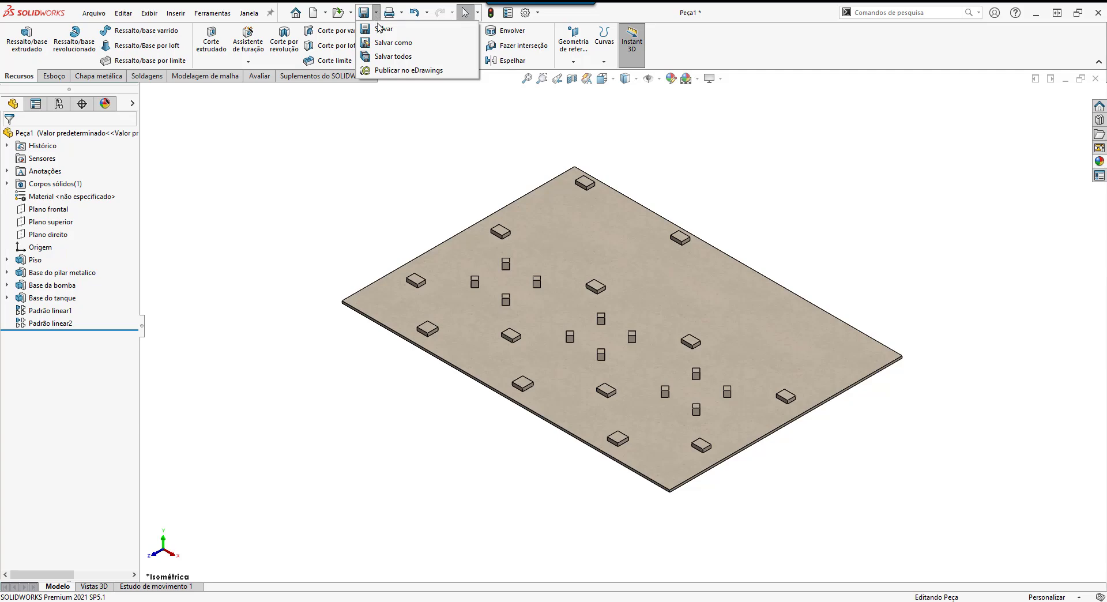
click(385, 42)
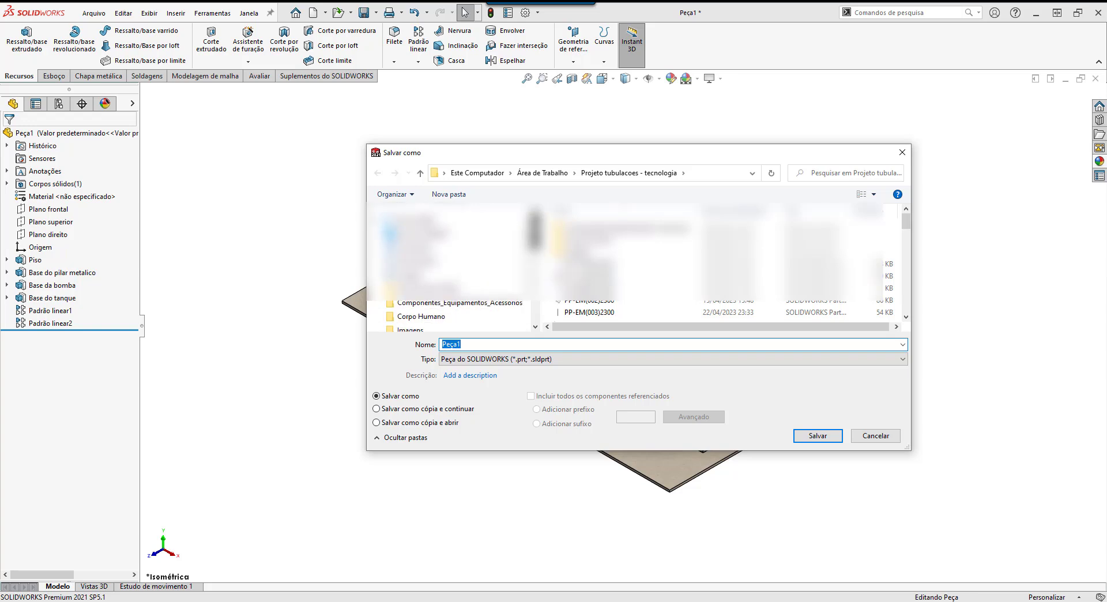
click(404, 233)
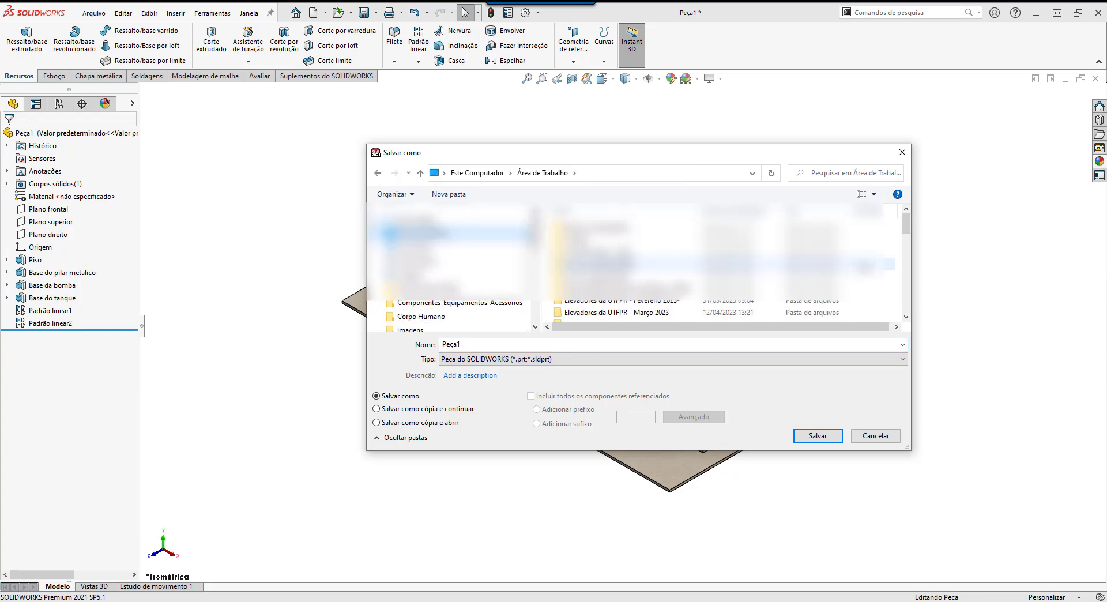
right_click(863, 256)
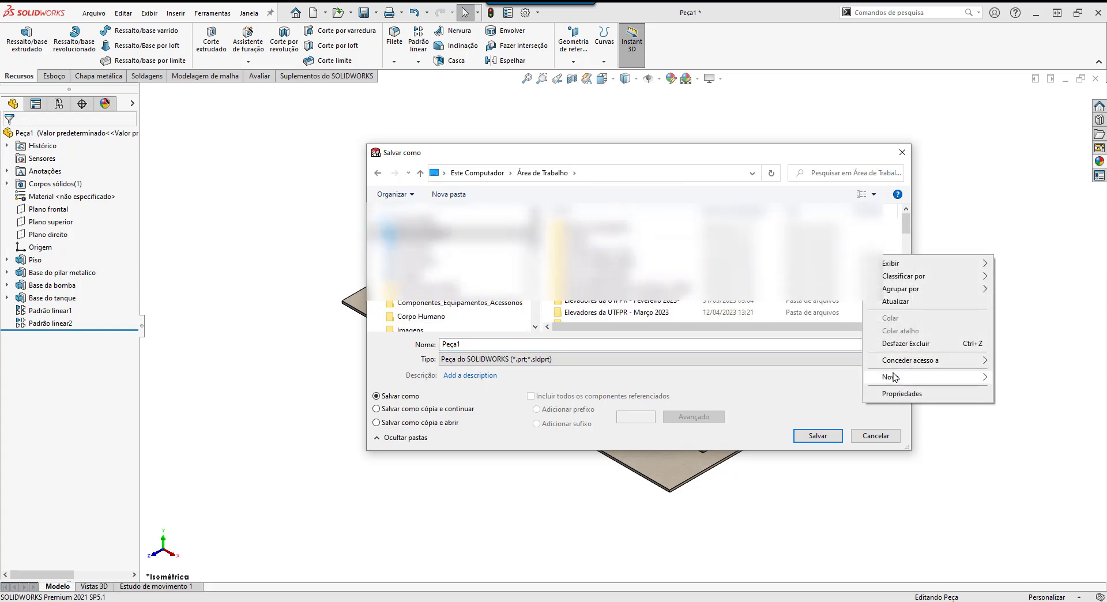
mouse_move(893, 377)
click(754, 382)
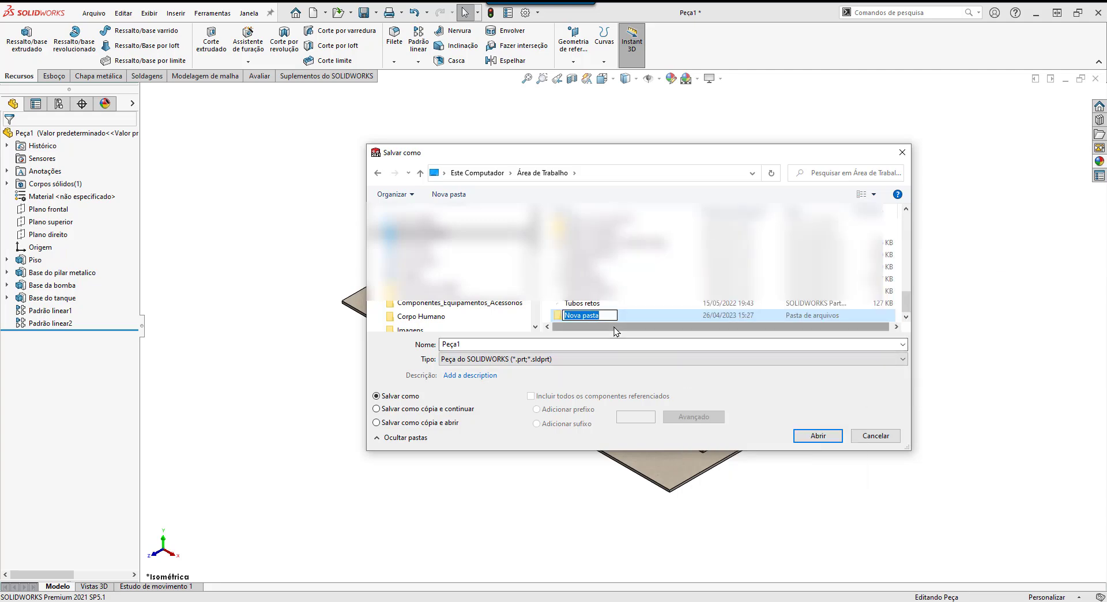
text(Projeto tubulacao industr)
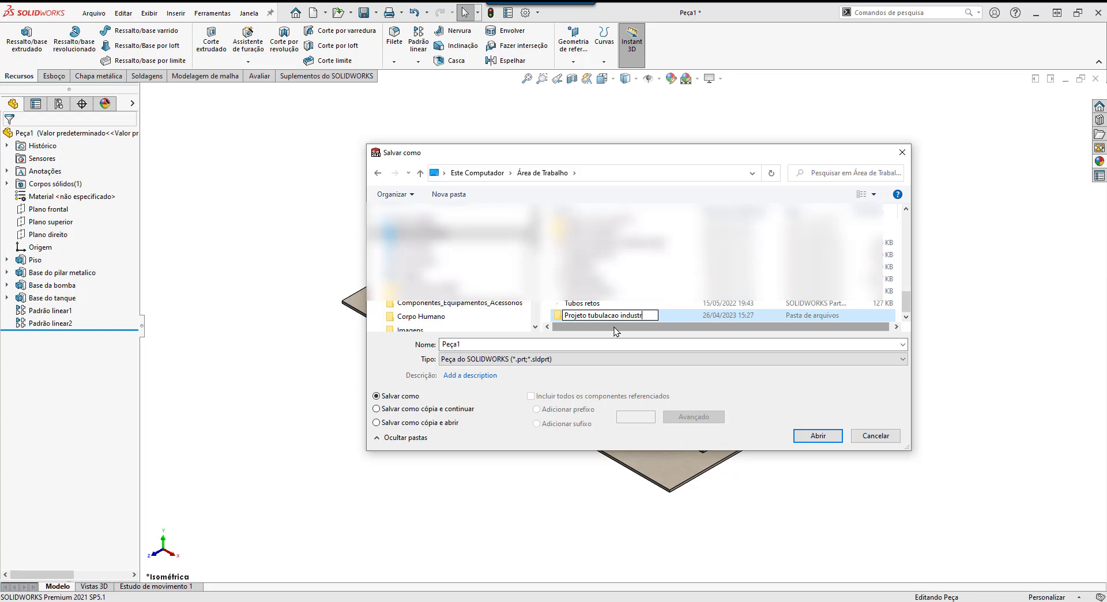
text(ial)
click(649, 305)
click(639, 315)
double_click(639, 316)
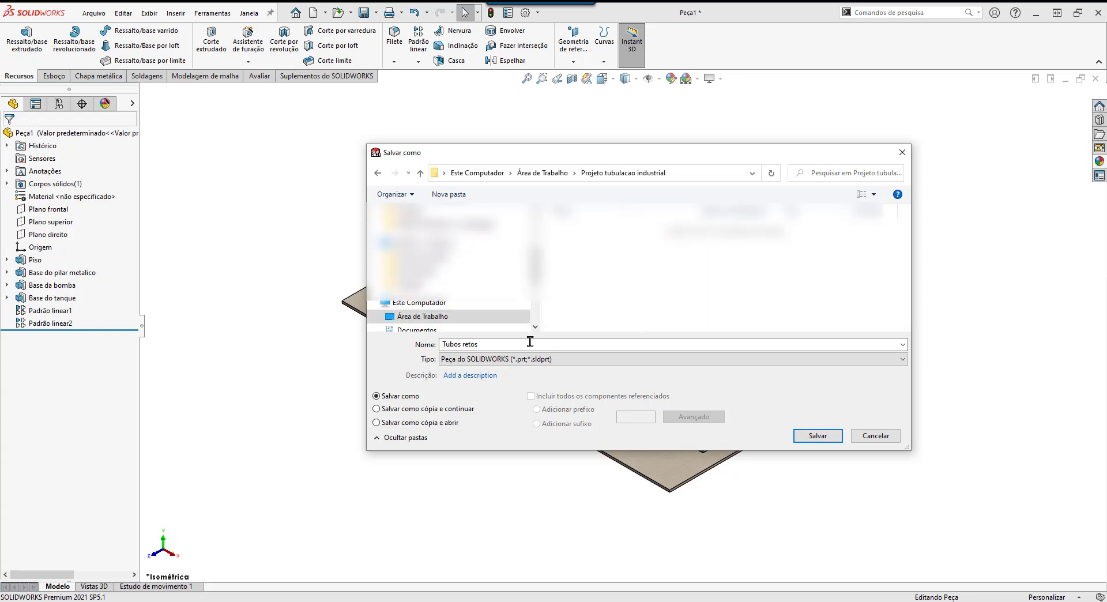
- Name the part file PP-CV(001)2300 and save it in the new folder
double_click(490, 345)
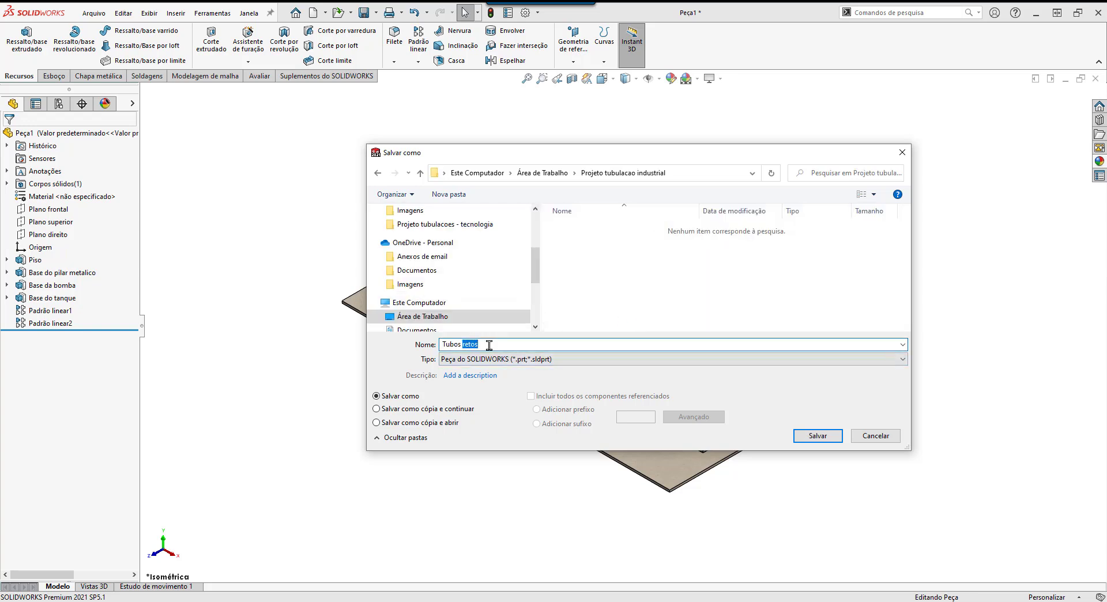
drag(489, 345, 425, 348)
key(BackSpace)
text(PP-CV(001))
text(2300.)
click(821, 440)
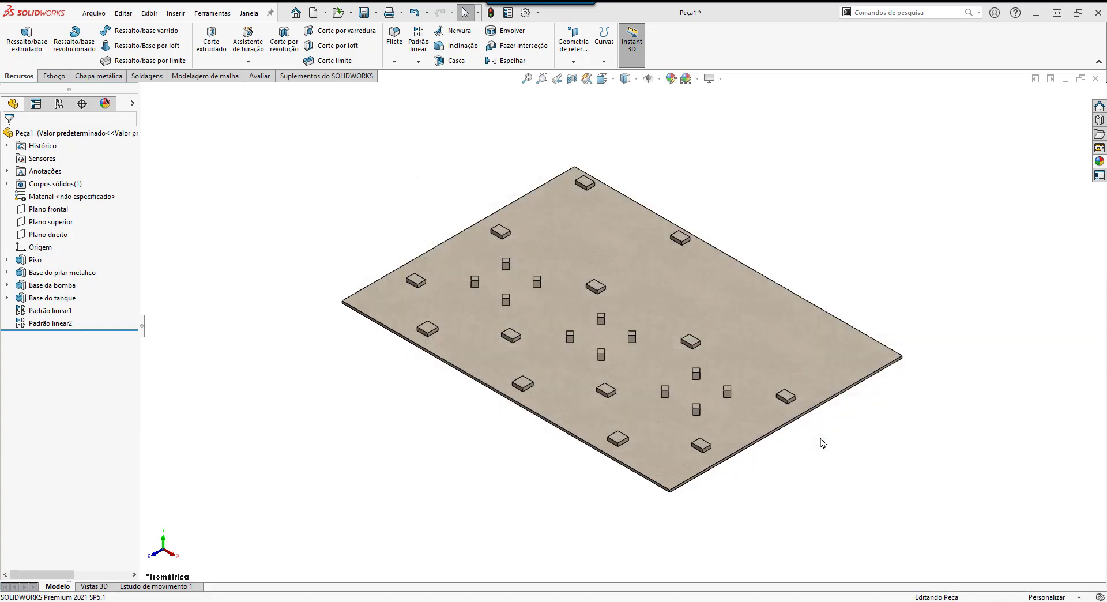